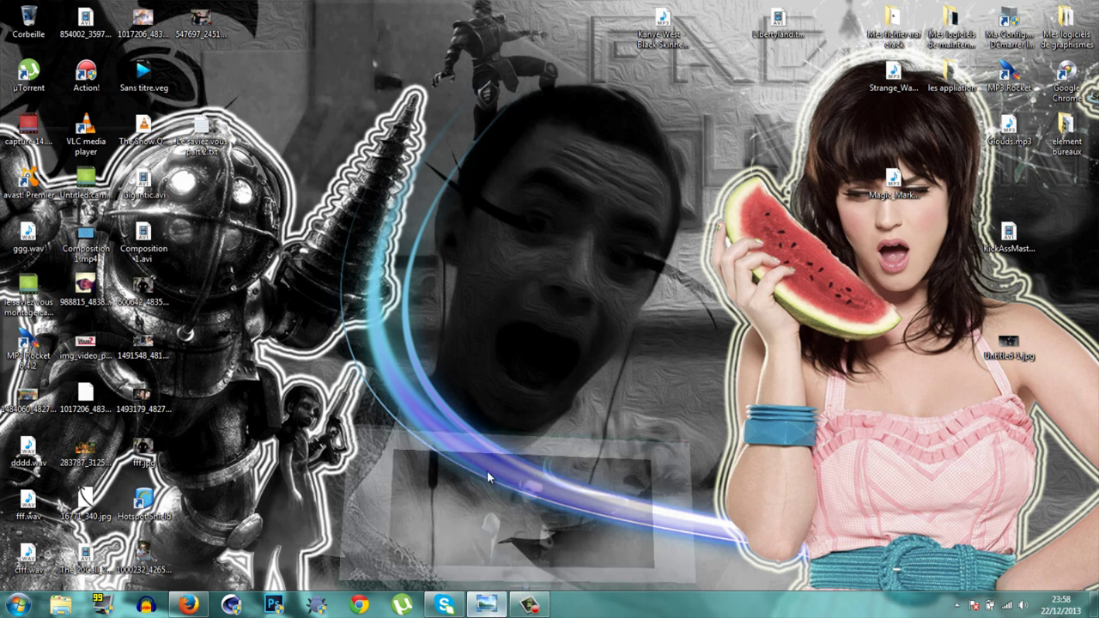
Resize and reposition the Untitled-1.jpg photo viewer, then hide it to reveal the desktop
{"action": "left_click", "coordinate": [486, 604]}
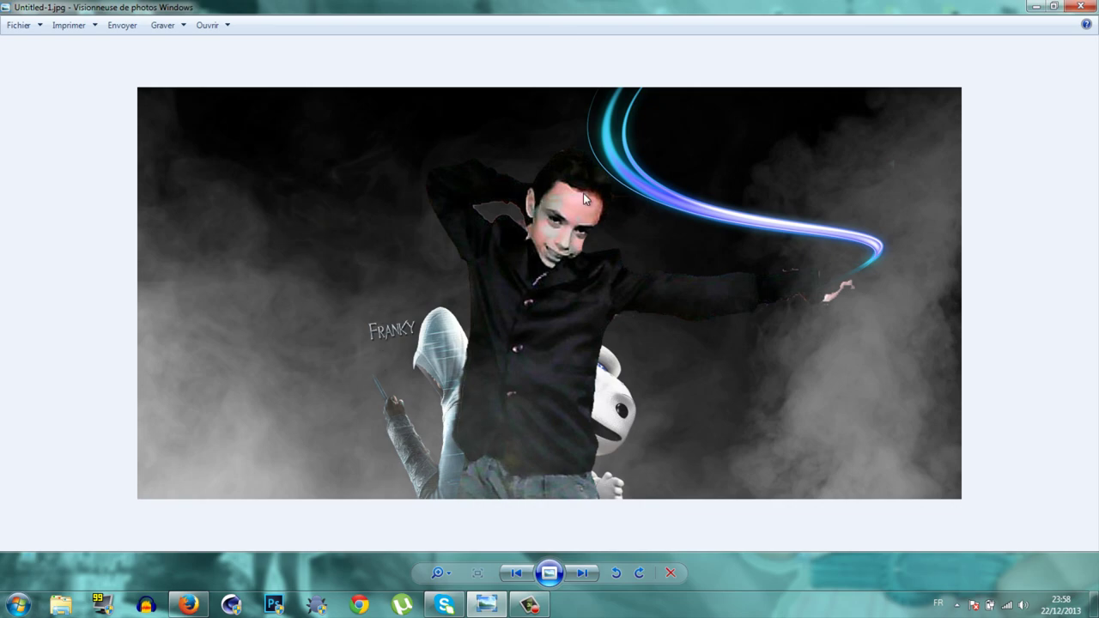
{"action": "double_click", "coordinate": [571, 7]}
{"action": "left_click_drag", "start_coordinate": [734, 157], "coordinate": [553, 403]}
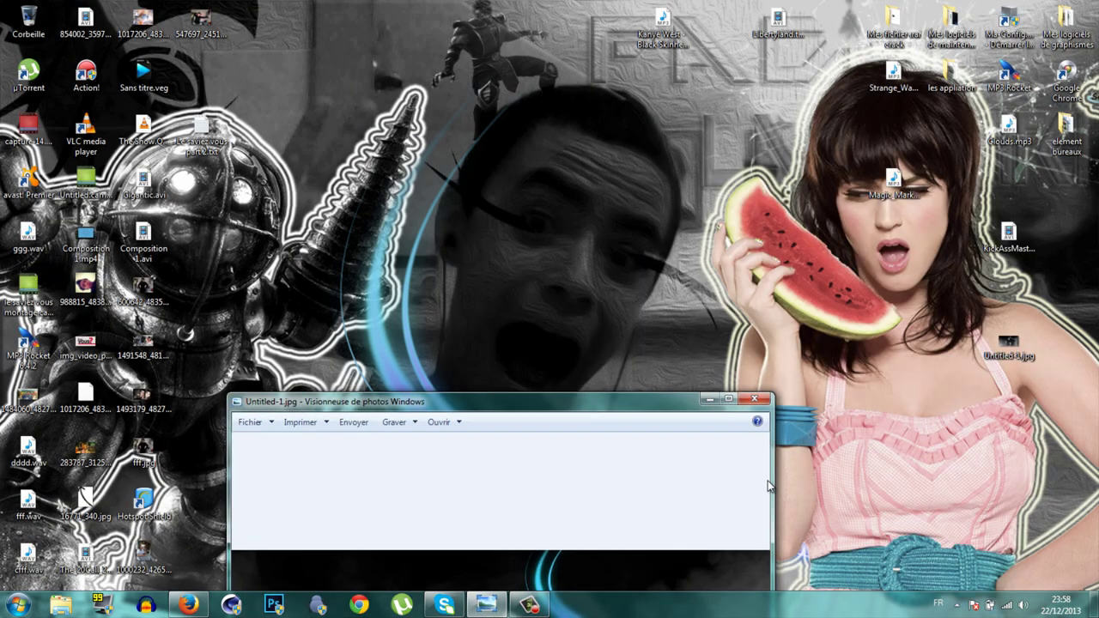
{"action": "double_click", "coordinate": [657, 401]}
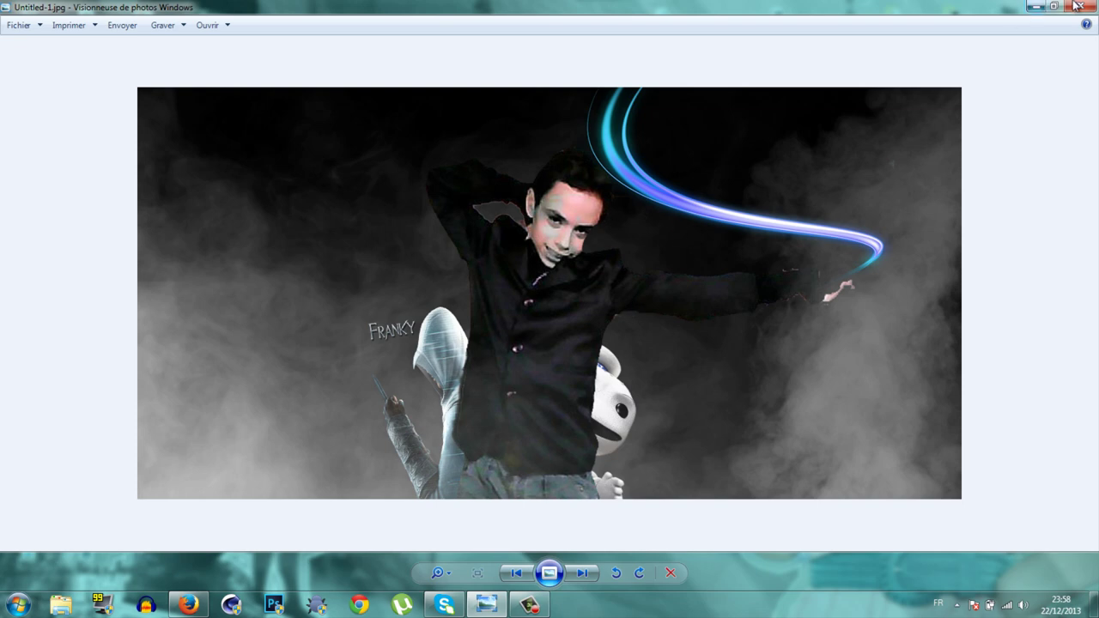
{"action": "left_click", "coordinate": [1036, 7]}
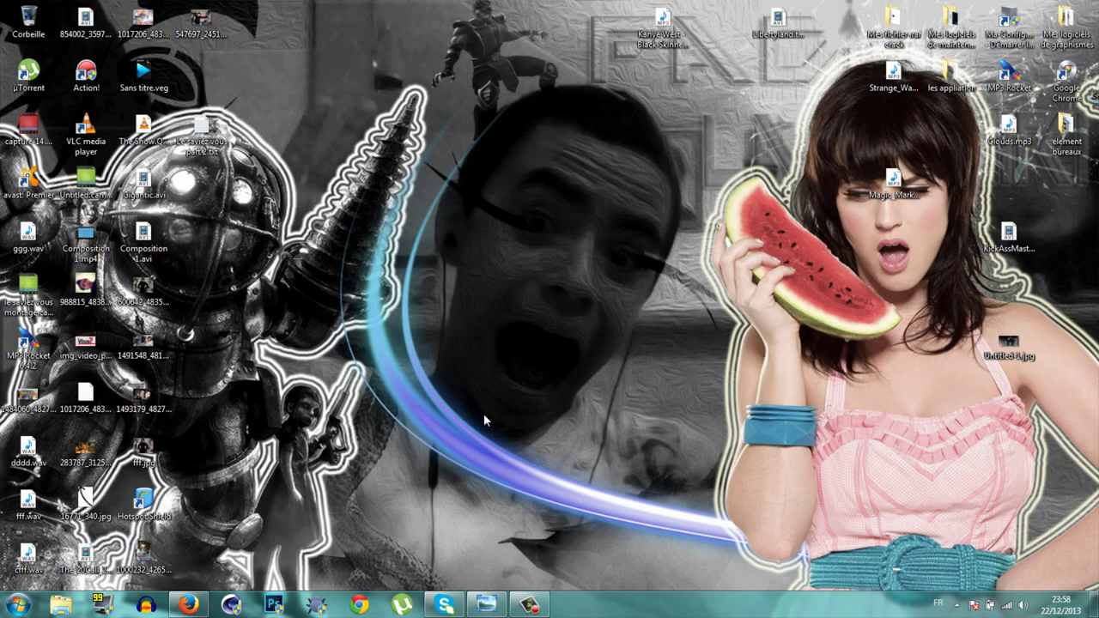
Download the RealWorld Cursor Editor installer RWCursorEditor32.msi from Clubic in Firefox
{"action": "left_click", "coordinate": [189, 605]}
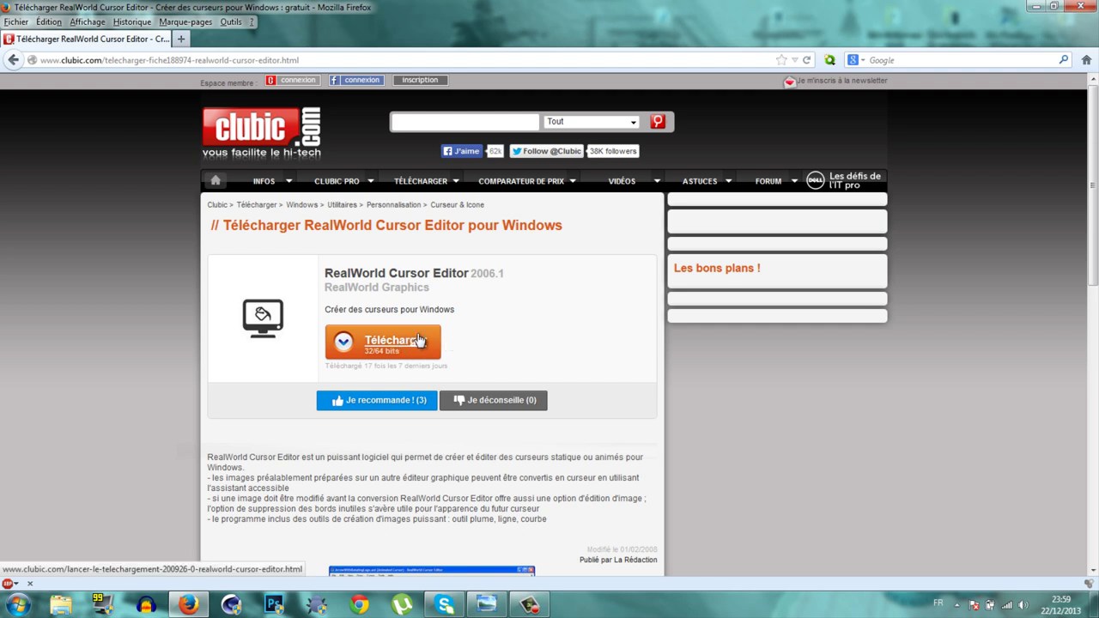
{"action": "left_click", "coordinate": [418, 340]}
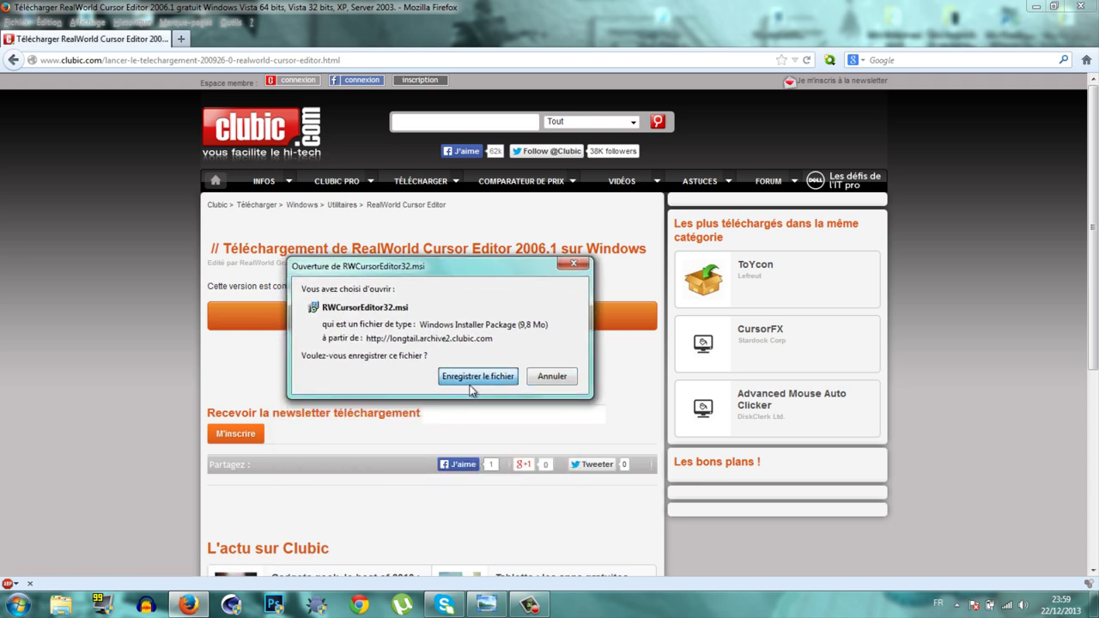
{"action": "left_click", "coordinate": [468, 382]}
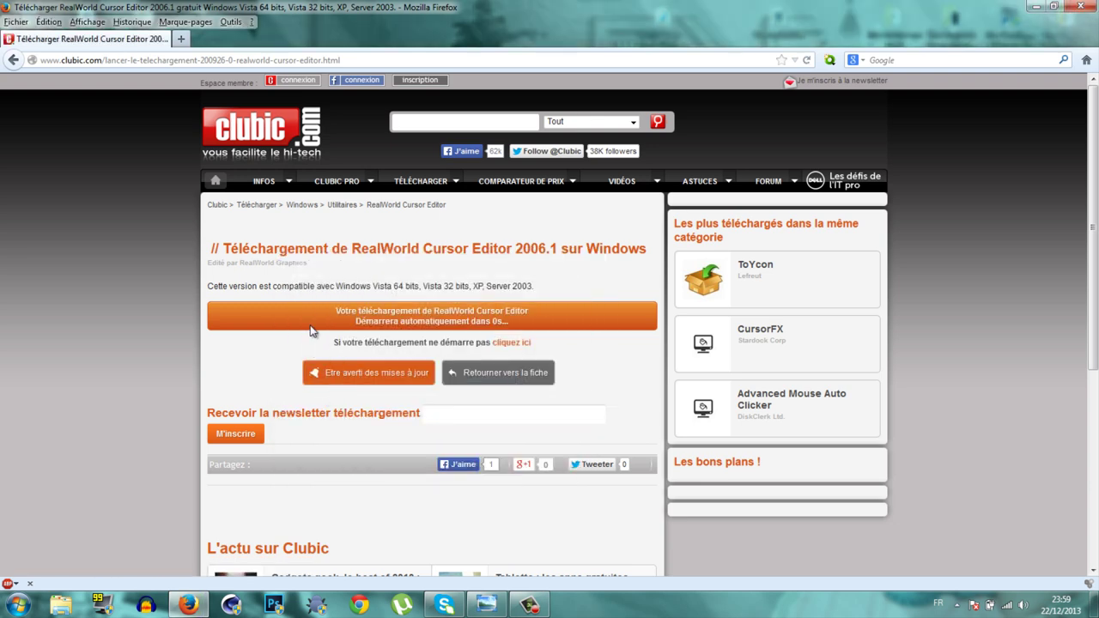
Launch RWCursorEditor32(1).msi from Firefox's Téléchargements list, ticking Ne plus demander
{"action": "left_click", "coordinate": [228, 21]}
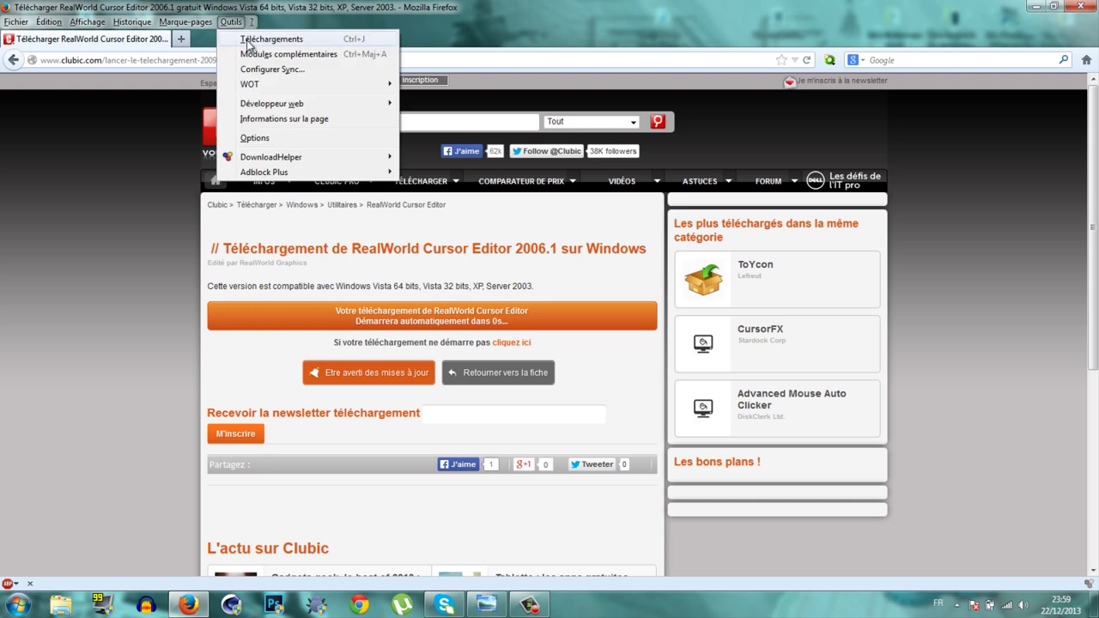
{"action": "left_click", "coordinate": [258, 40]}
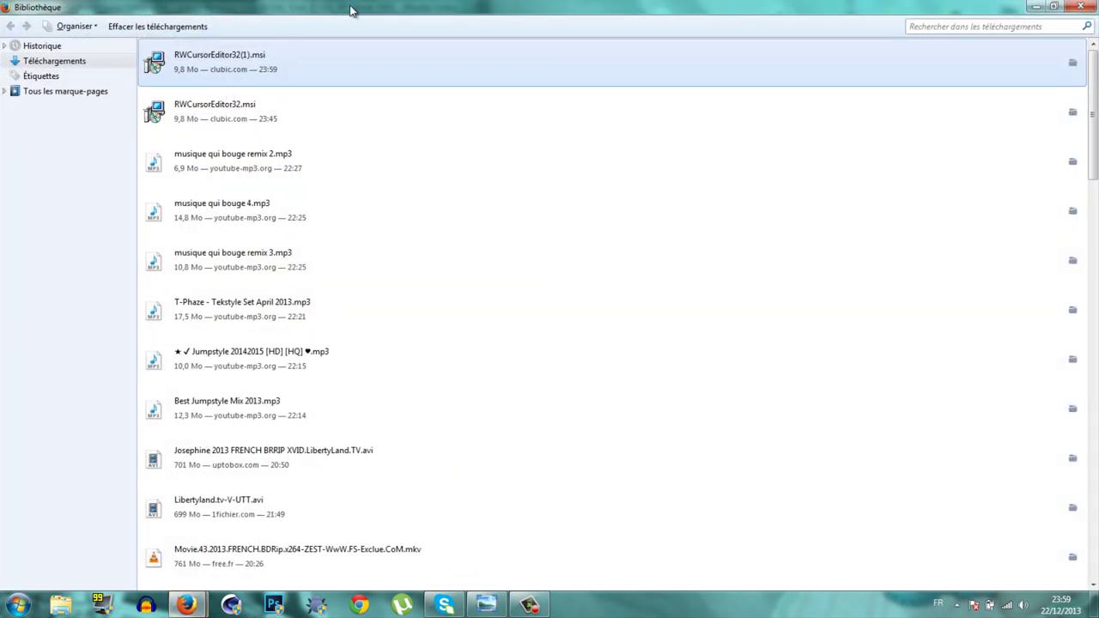
{"action": "double_click", "coordinate": [286, 77]}
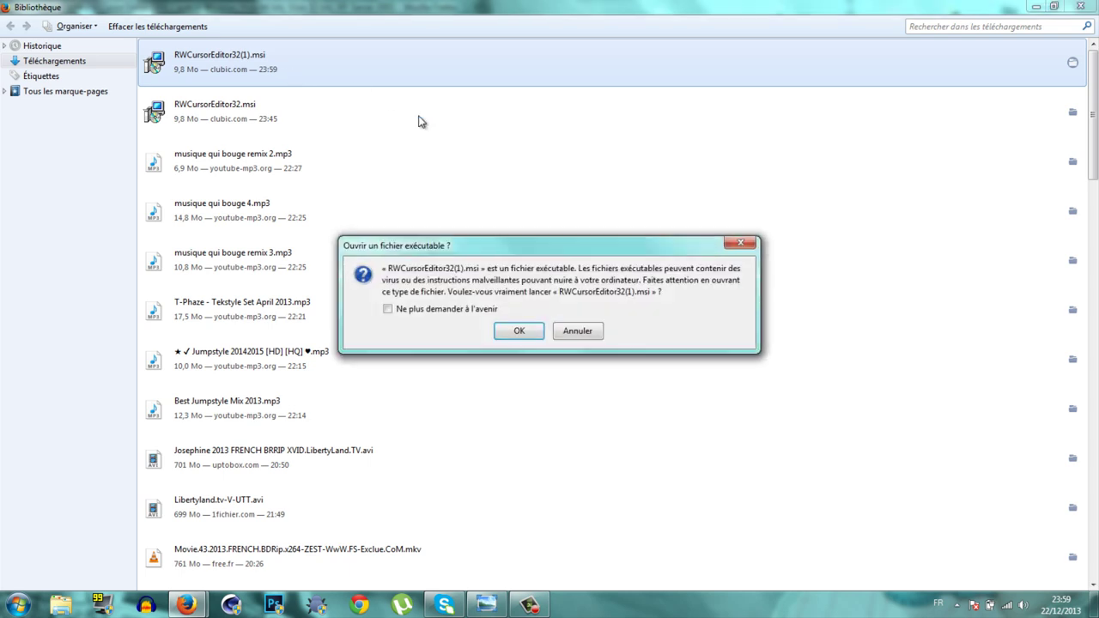
{"action": "left_click", "coordinate": [421, 310]}
{"action": "left_click", "coordinate": [521, 335]}
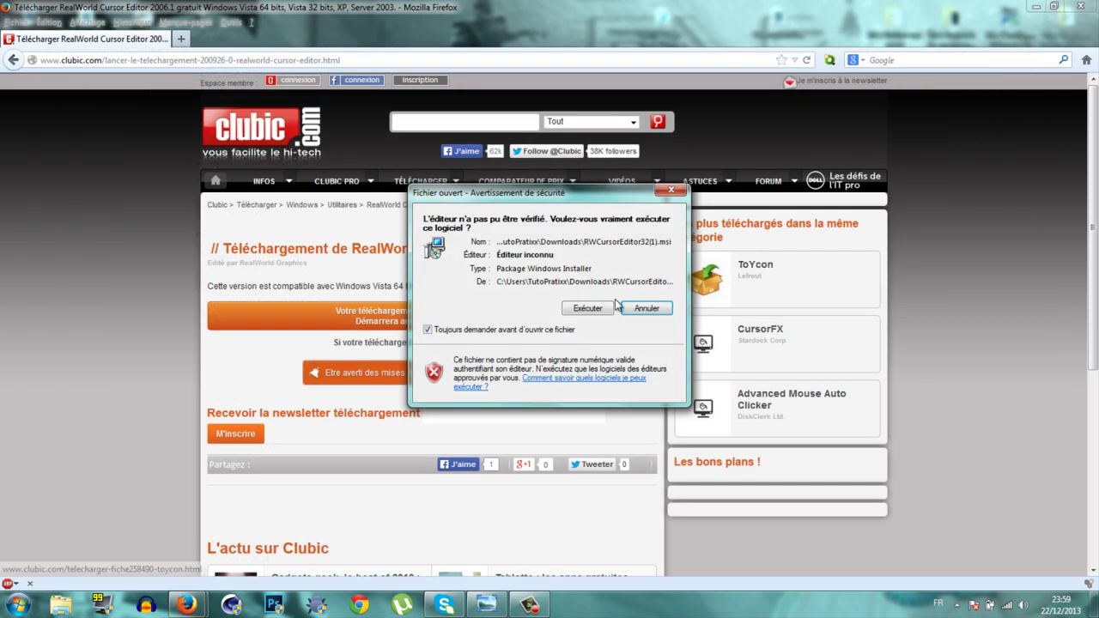
Allow the installer to run and accept the licence agreement
{"action": "left_click", "coordinate": [591, 310]}
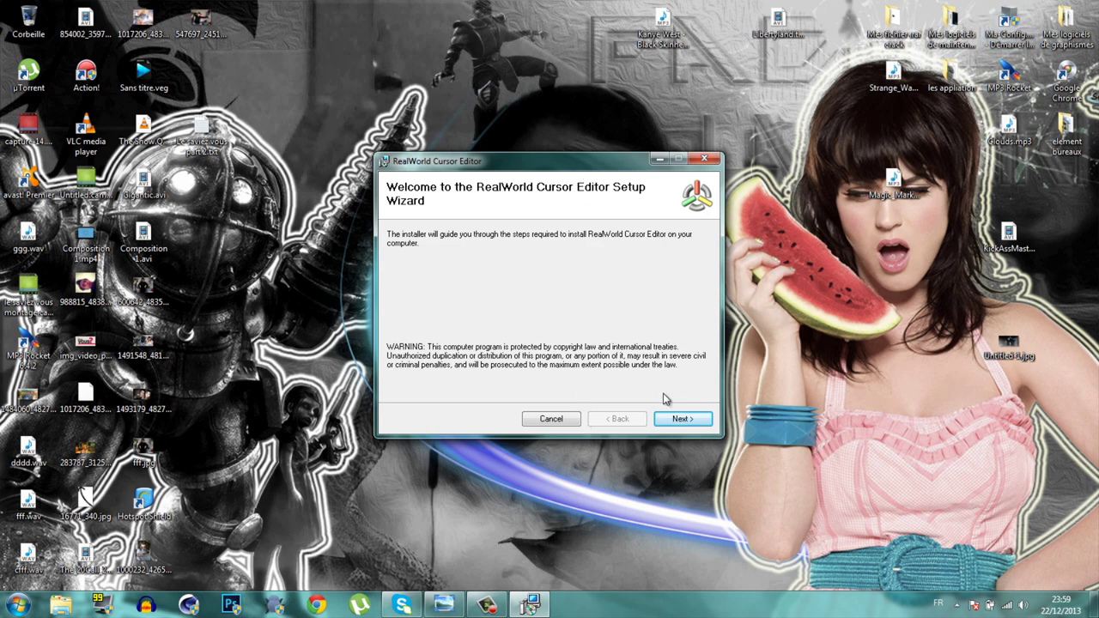
{"action": "left_click", "coordinate": [674, 420]}
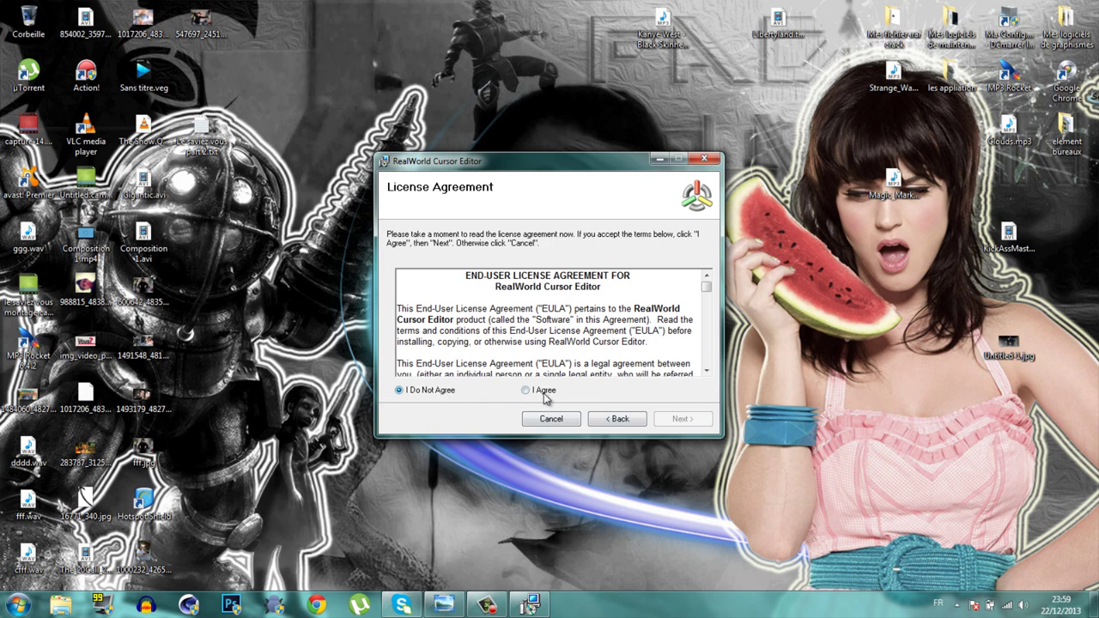
{"action": "left_click", "coordinate": [545, 392]}
{"action": "left_click", "coordinate": [682, 422]}
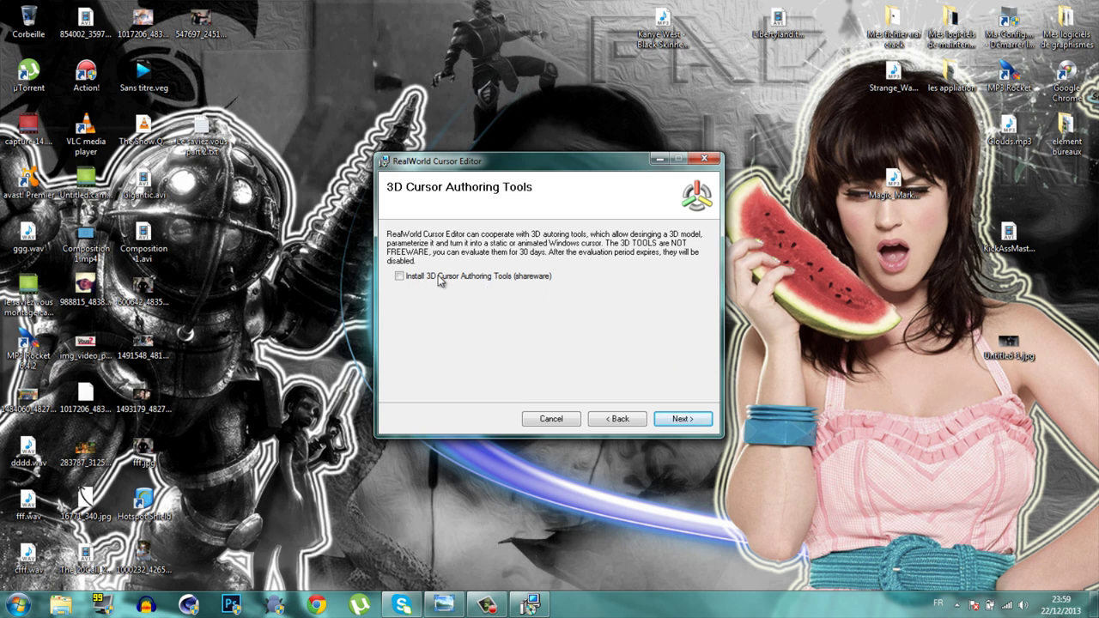
Exclude the 3D Cursor Authoring Tools, keep the default Program Files folder, and start installing
{"action": "left_click", "coordinate": [502, 277]}
{"action": "left_click", "coordinate": [503, 277]}
{"action": "left_click", "coordinate": [679, 419]}
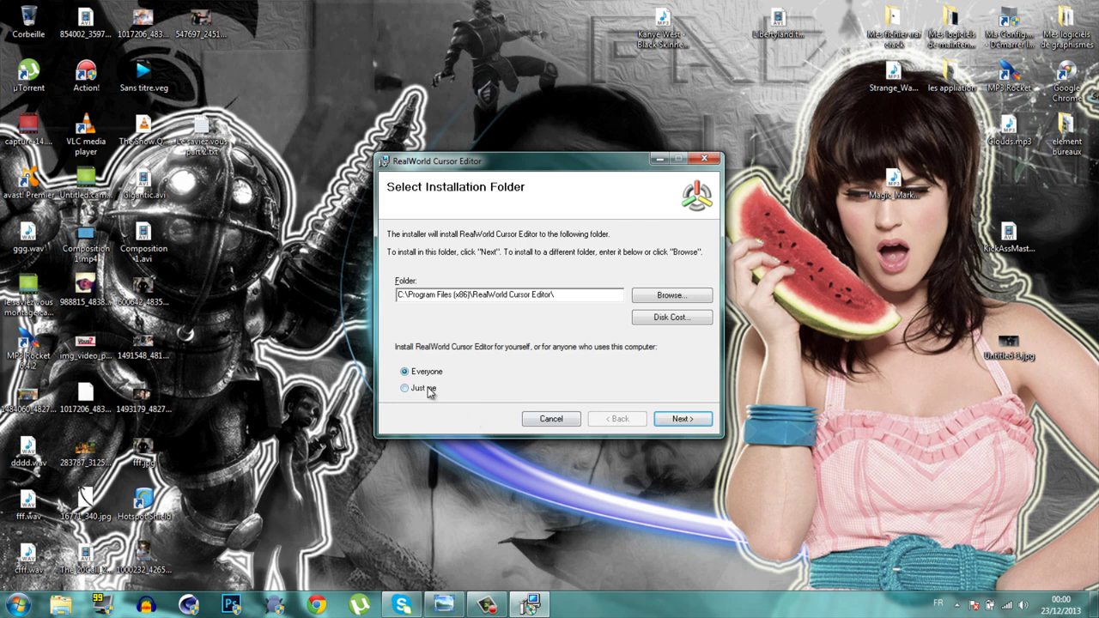
{"action": "left_click", "coordinate": [690, 419]}
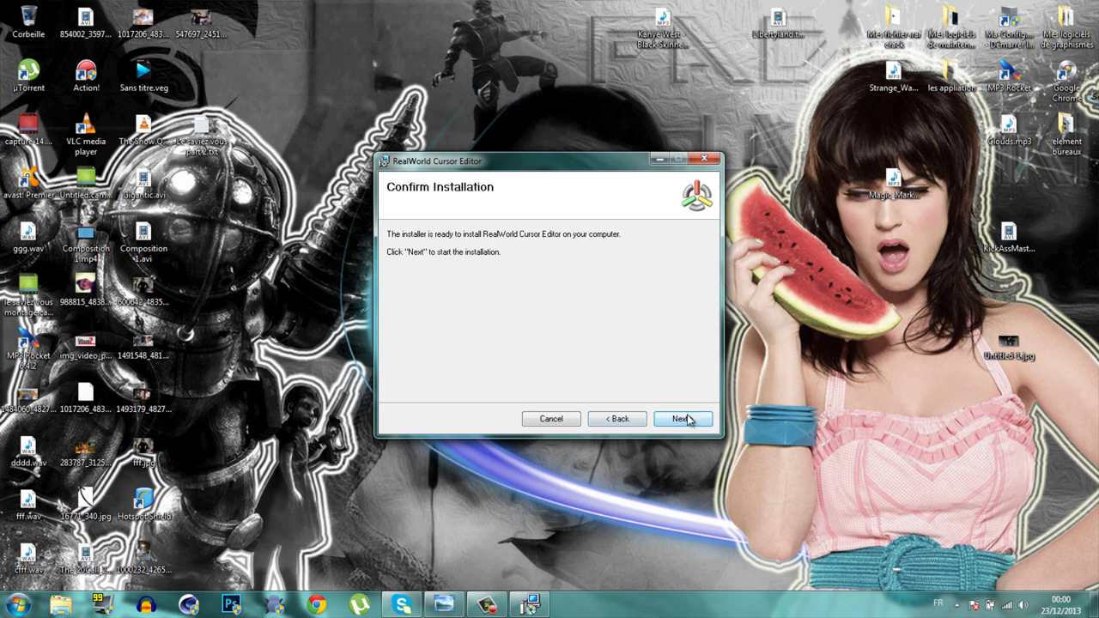
{"action": "left_click", "coordinate": [693, 419]}
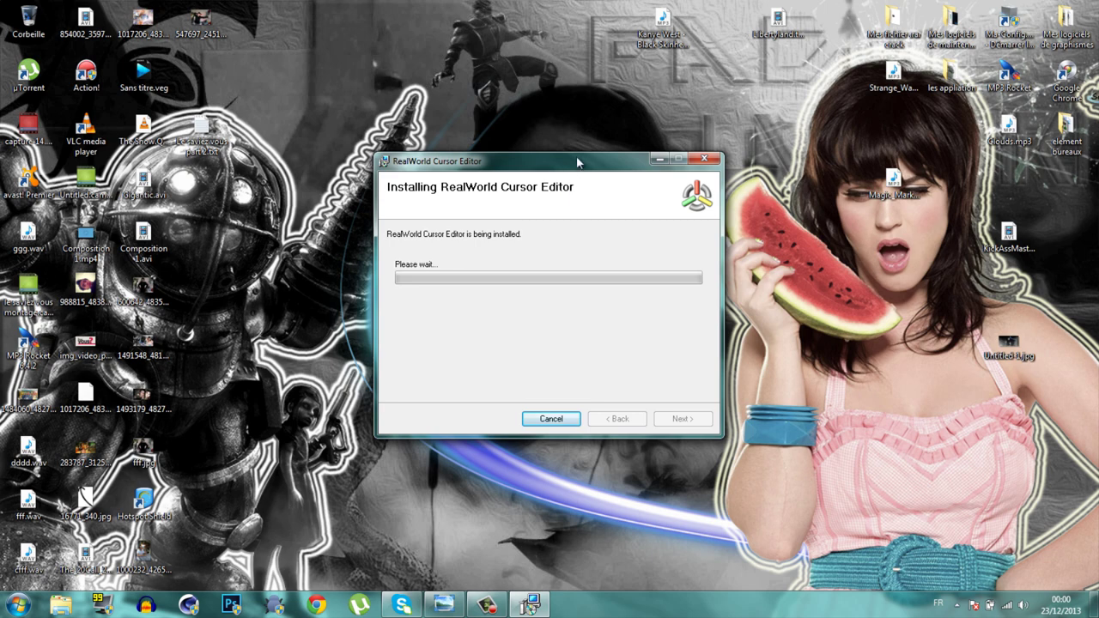
Let the RealWorld Cursor Editor installation complete, then close the Installation Complete page
{"action": "mouse_move", "coordinate": [578, 159]}
{"action": "left_mouse_down"}
{"action": "mouse_move", "coordinate": [765, 160]}
{"action": "mouse_move", "coordinate": [914, 133]}
{"action": "mouse_move", "coordinate": [618, 151]}
{"action": "left_mouse_up"}
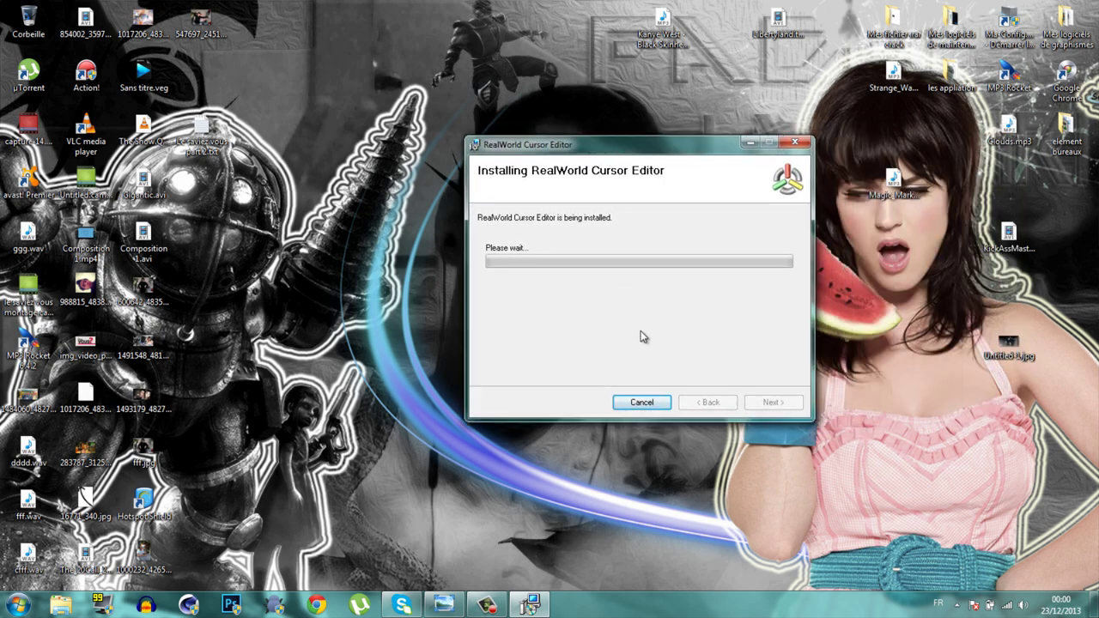
{"action": "left_click", "coordinate": [486, 606]}
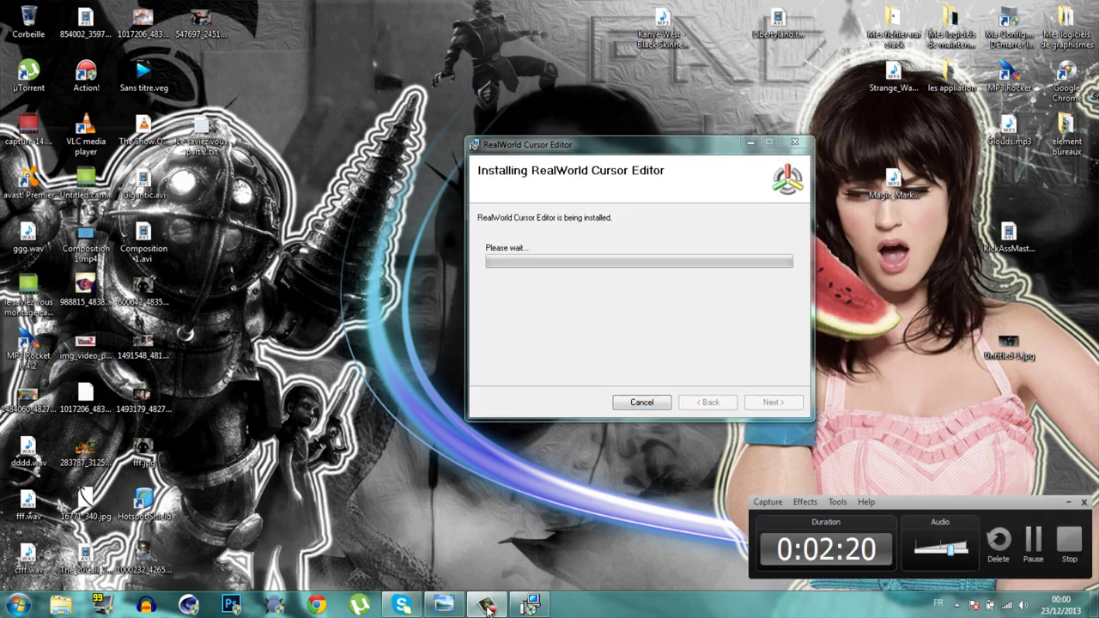
{"action": "left_click", "coordinate": [1068, 502]}
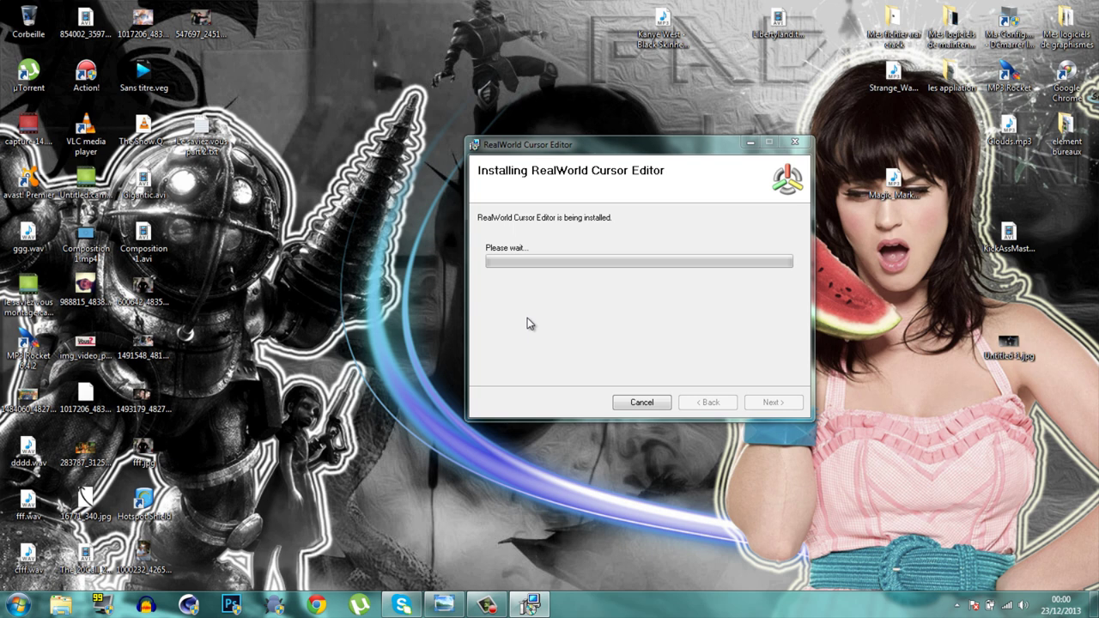
{"action": "left_click", "coordinate": [684, 339]}
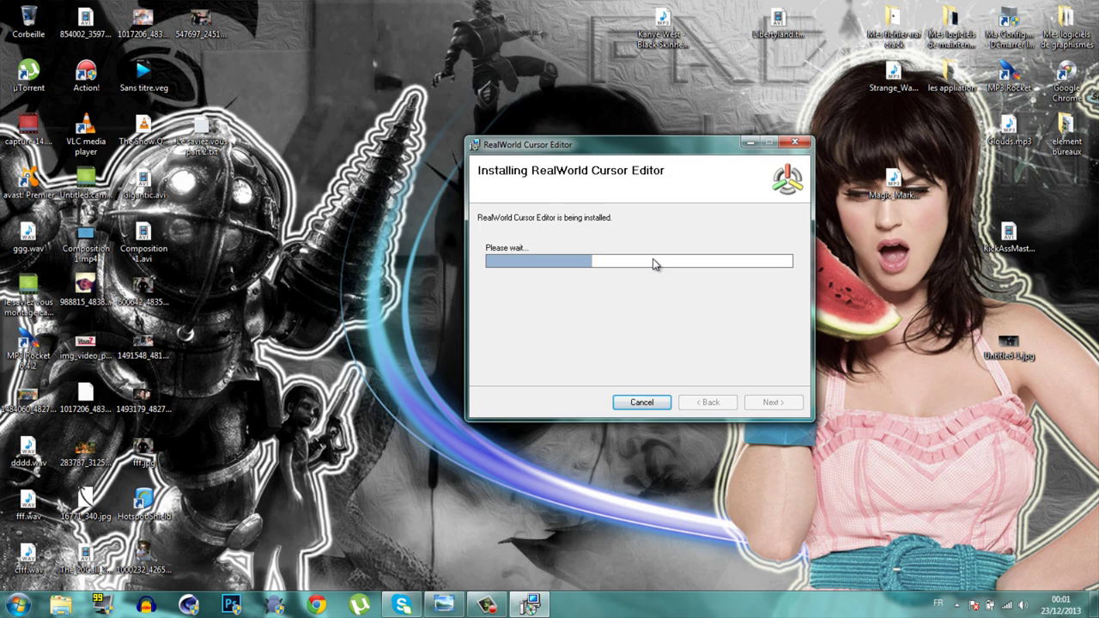
{"action": "mouse_move", "coordinate": [648, 152]}
{"action": "left_mouse_down"}
{"action": "mouse_move", "coordinate": [658, 206]}
{"action": "mouse_move", "coordinate": [648, 227]}
{"action": "left_mouse_up"}
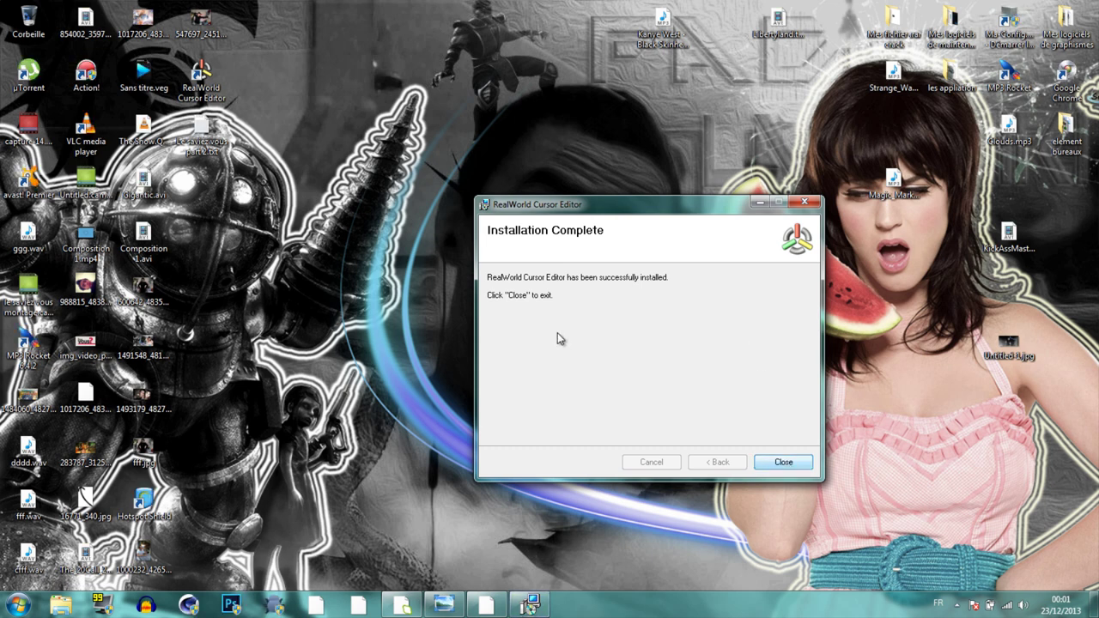
{"action": "left_click", "coordinate": [782, 464]}
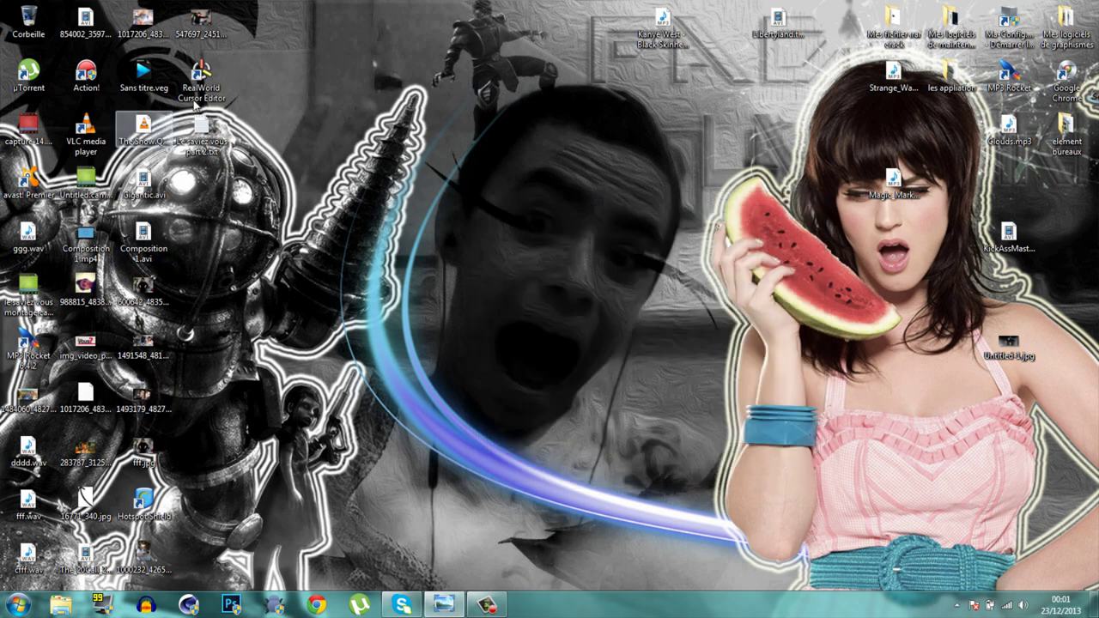
Move the RealWorld Cursor Editor shortcut to the desktop centre, keep its name, and minimize the editor
{"action": "left_click_drag", "start_coordinate": [200, 76], "coordinate": [547, 236]}
{"action": "left_click", "coordinate": [548, 239]}
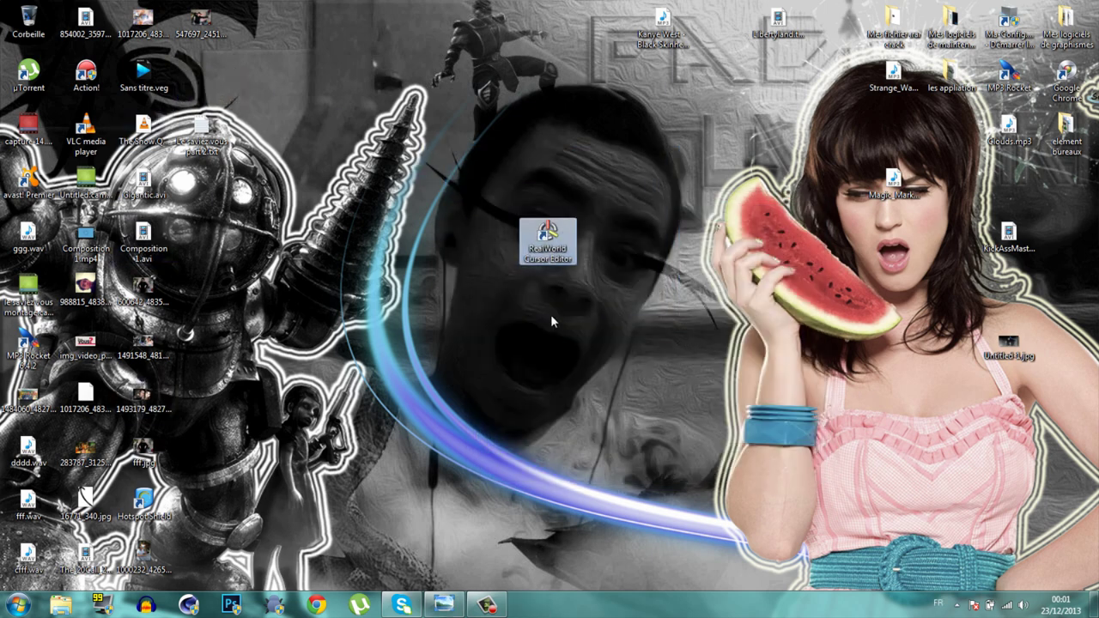
{"action": "left_click", "coordinate": [543, 249]}
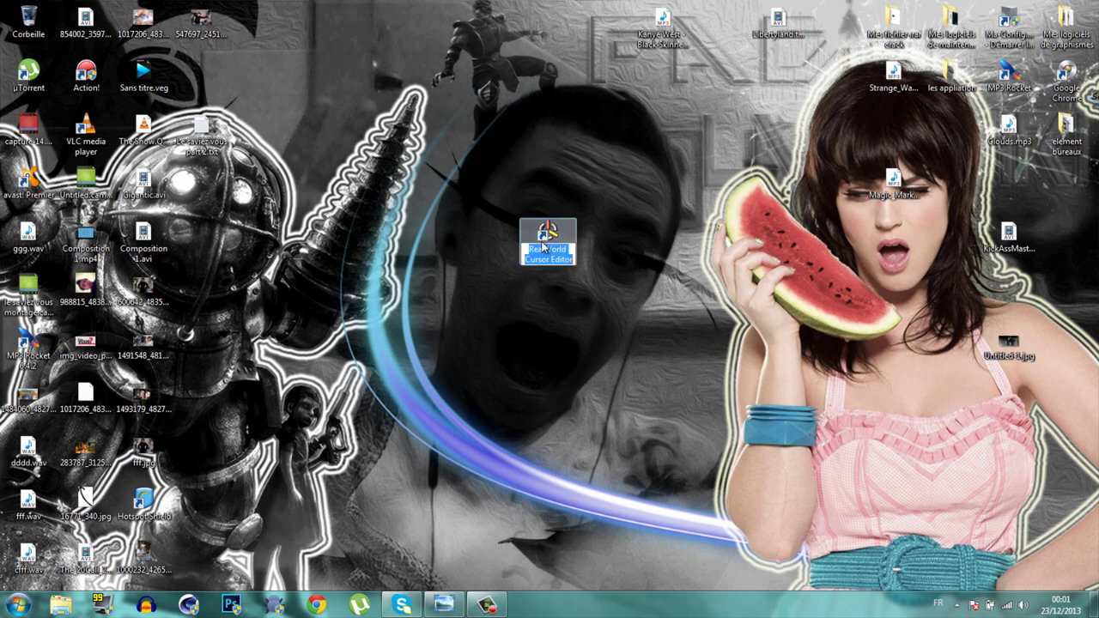
{"action": "key", "text": "Return"}
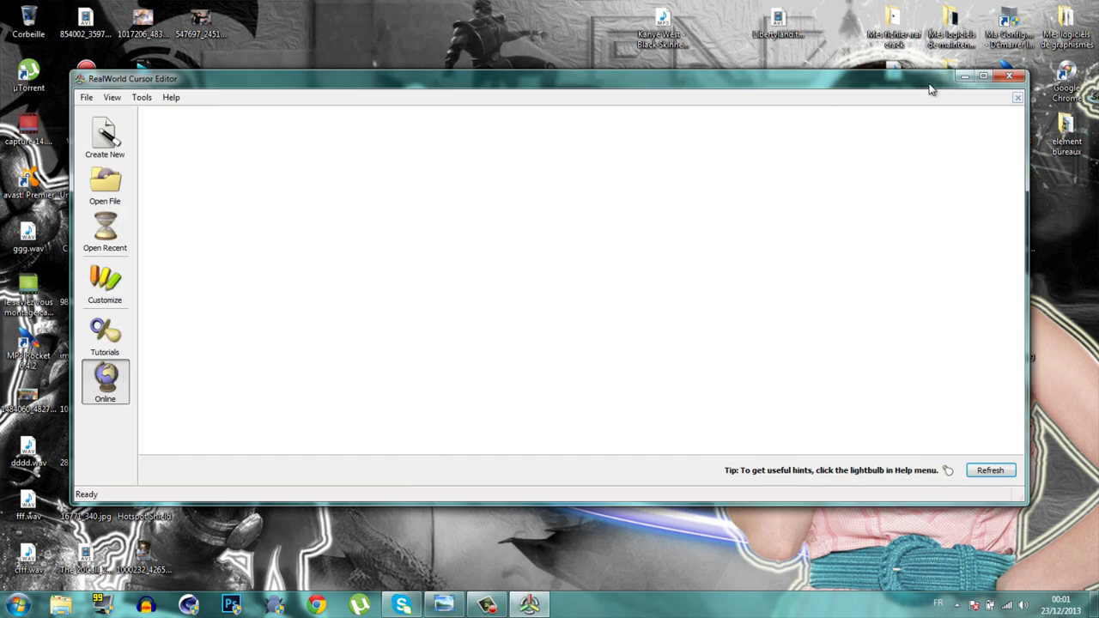
{"action": "left_click", "coordinate": [963, 75]}
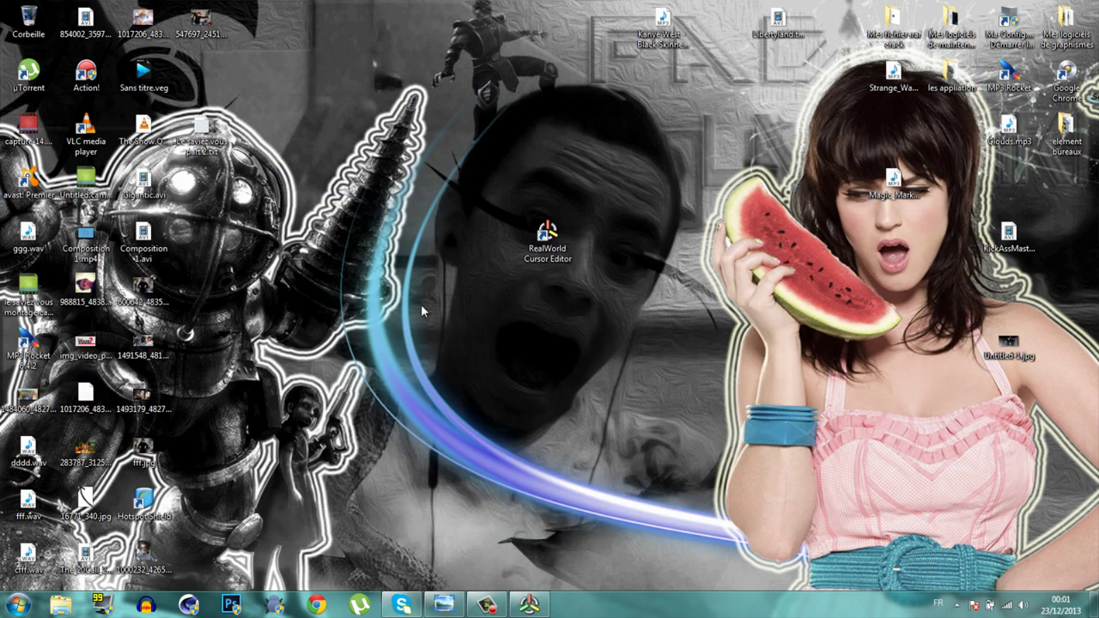
Open Personalisation and the mouse pointer settings, cancel the cursor browser, then open Computer
{"action": "right_click", "coordinate": [366, 301]}
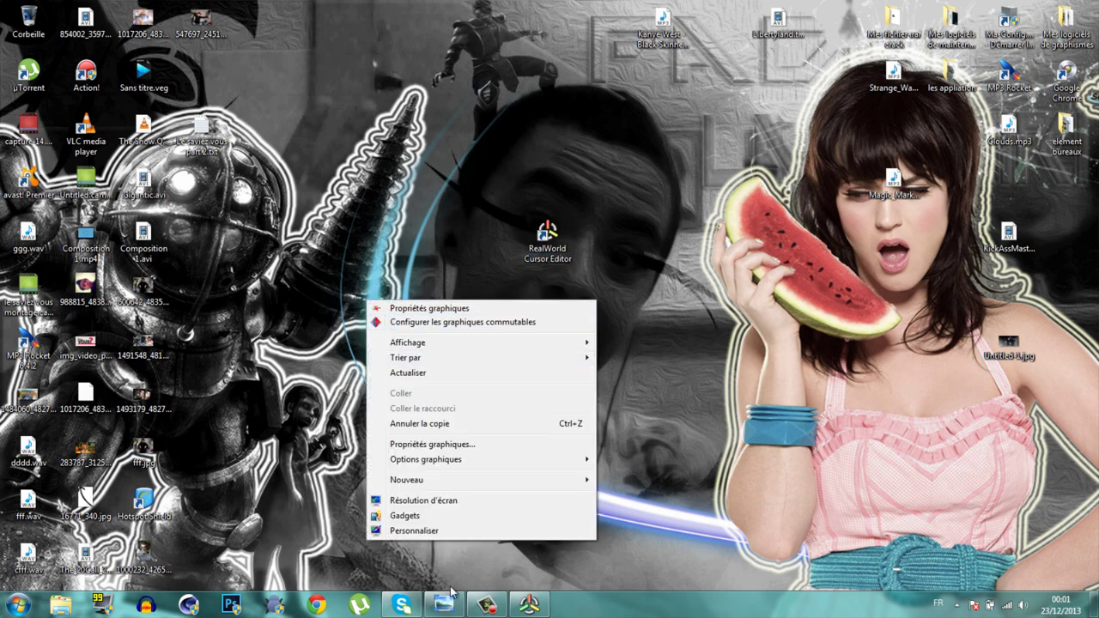
{"action": "left_click", "coordinate": [459, 541]}
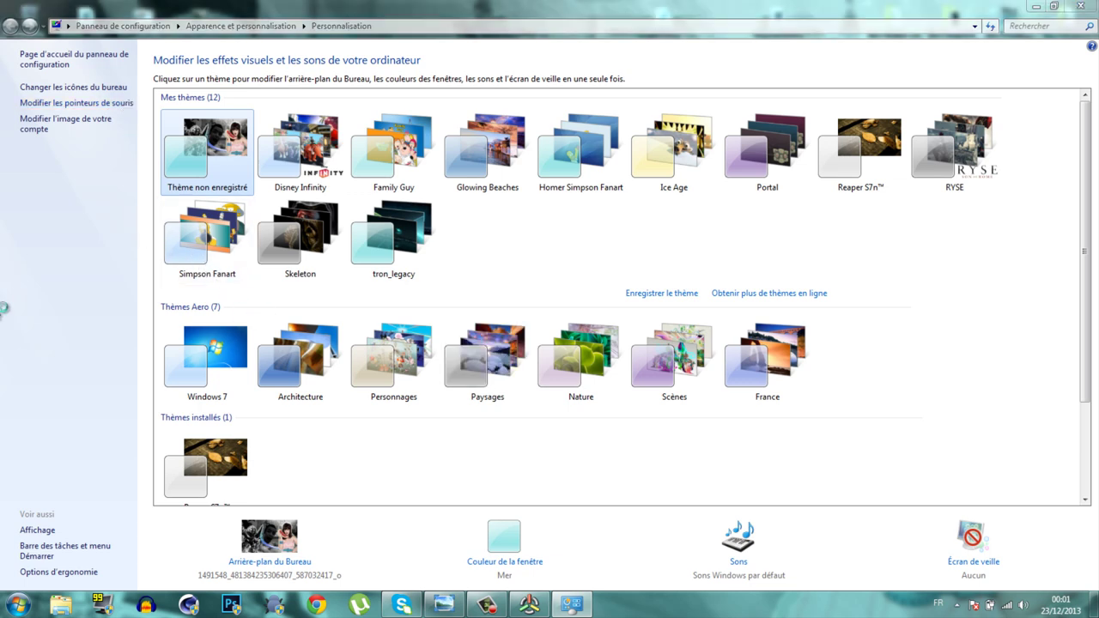
{"action": "left_click", "coordinate": [45, 102]}
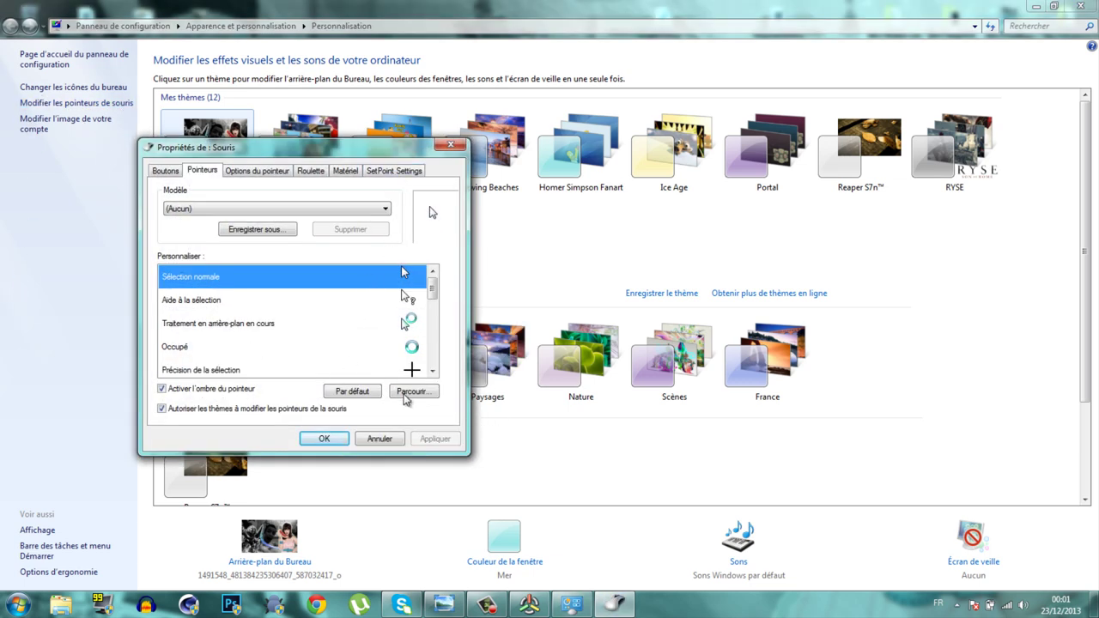
{"action": "left_click", "coordinate": [410, 392]}
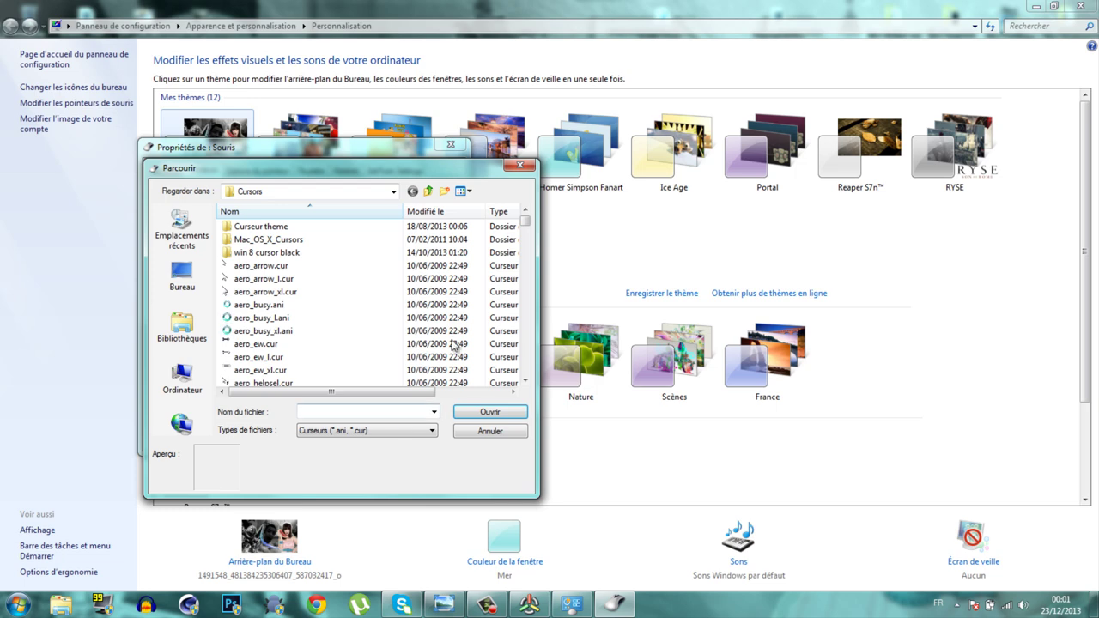
{"action": "left_click", "coordinate": [521, 166]}
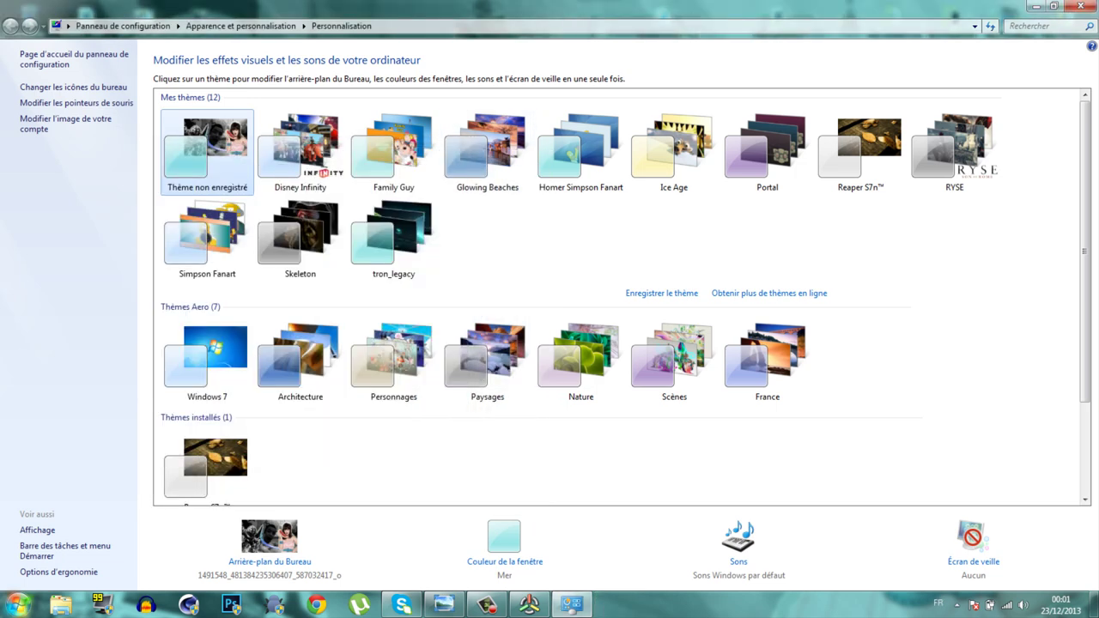
{"action": "left_click", "coordinate": [17, 605]}
{"action": "left_click", "coordinate": [287, 406]}
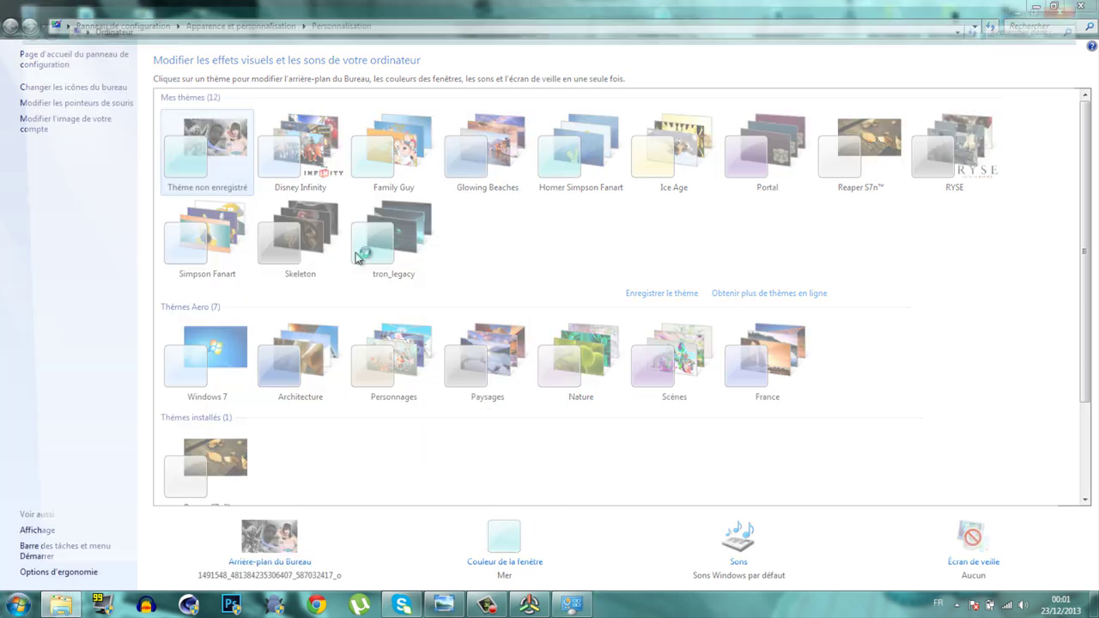
Browse from Local Disk C: into the Windows folder, briefly visiting Resources
{"action": "double_click", "coordinate": [279, 114]}
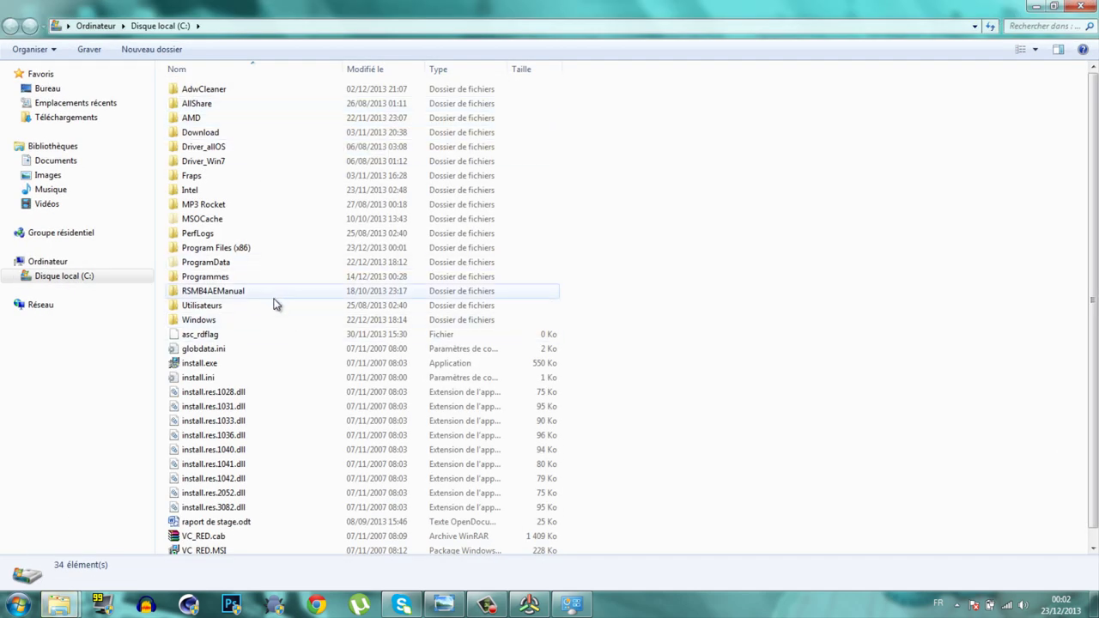
{"action": "double_click", "coordinate": [273, 320]}
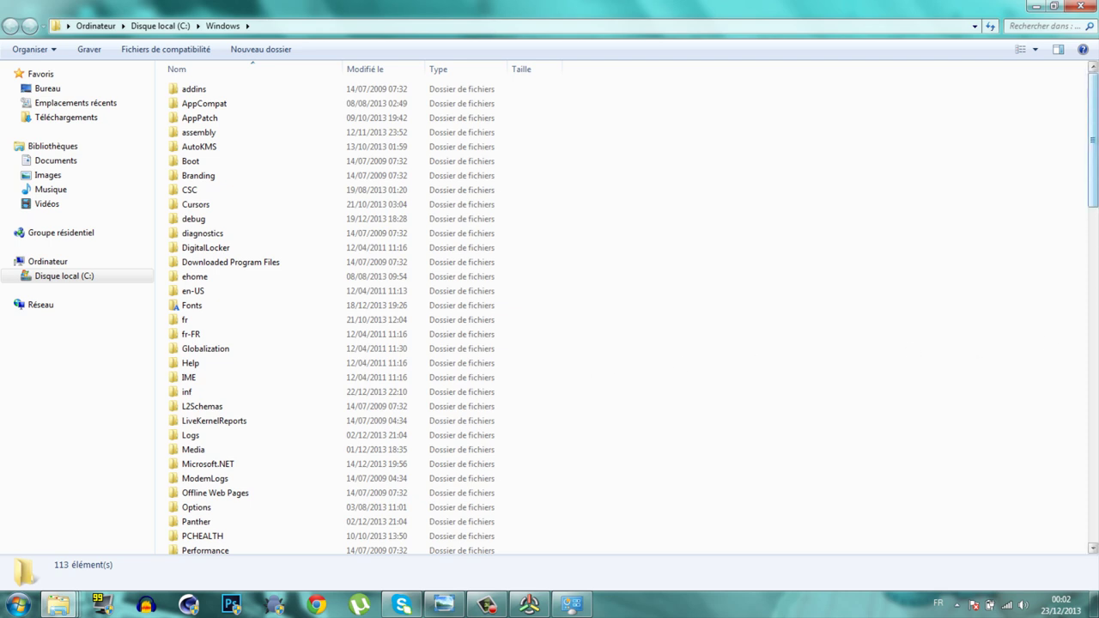
{"action": "left_click_drag", "start_coordinate": [1093, 184], "coordinate": [1092, 268]}
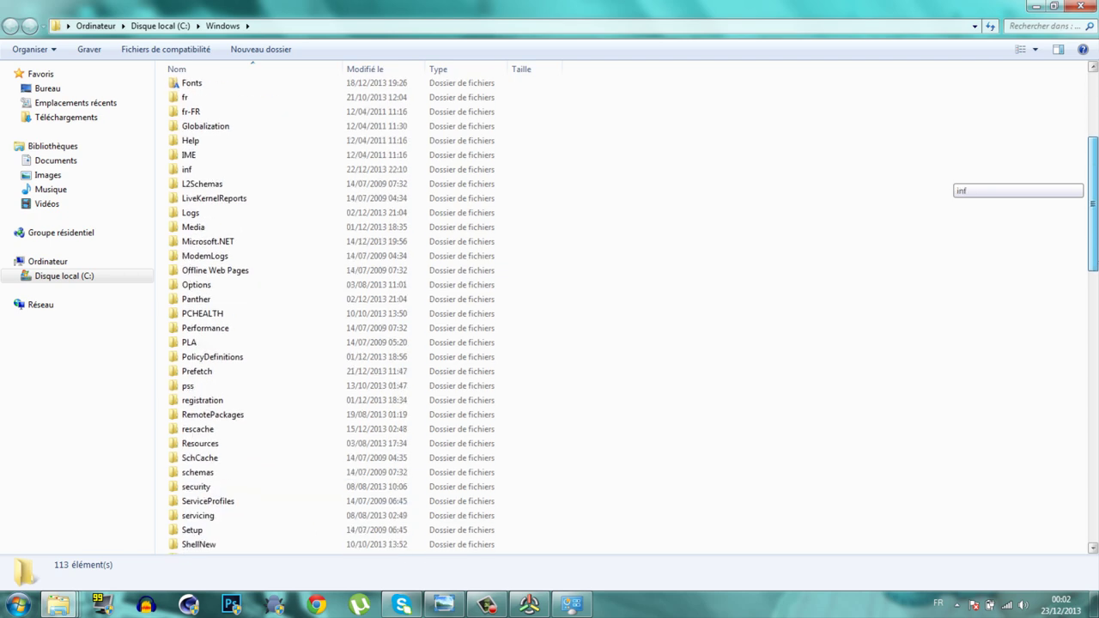
{"action": "left_click", "coordinate": [416, 380]}
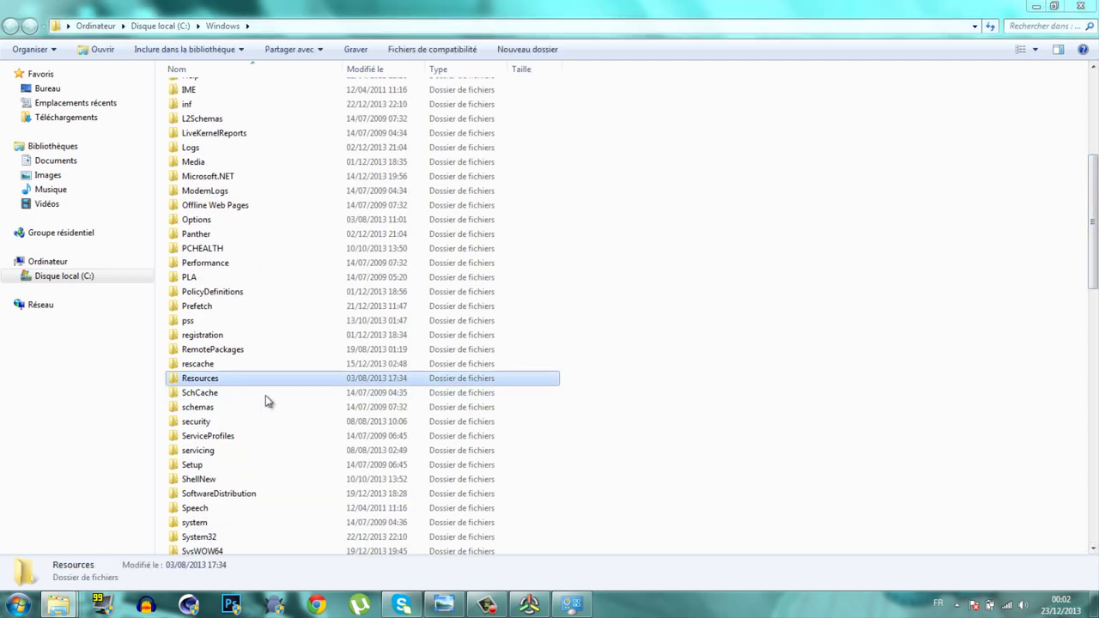
{"action": "key", "text": "Return"}
{"action": "left_click", "coordinate": [10, 26]}
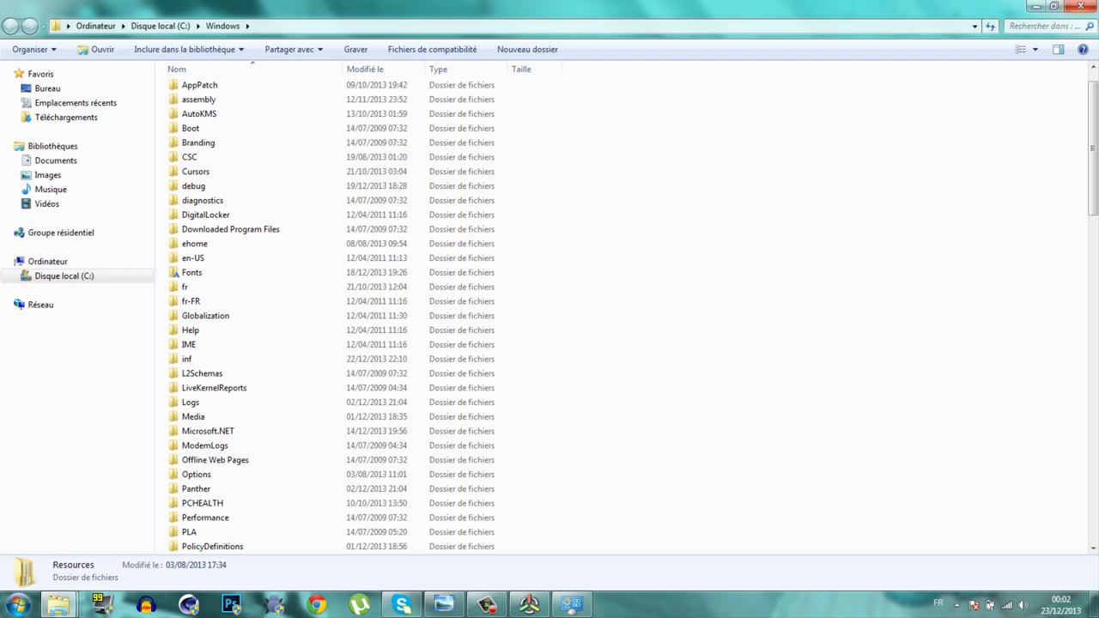
Open the Cursors folder, inspect the aero_arrow files, and shrink the window to the lower right
{"action": "double_click", "coordinate": [321, 172]}
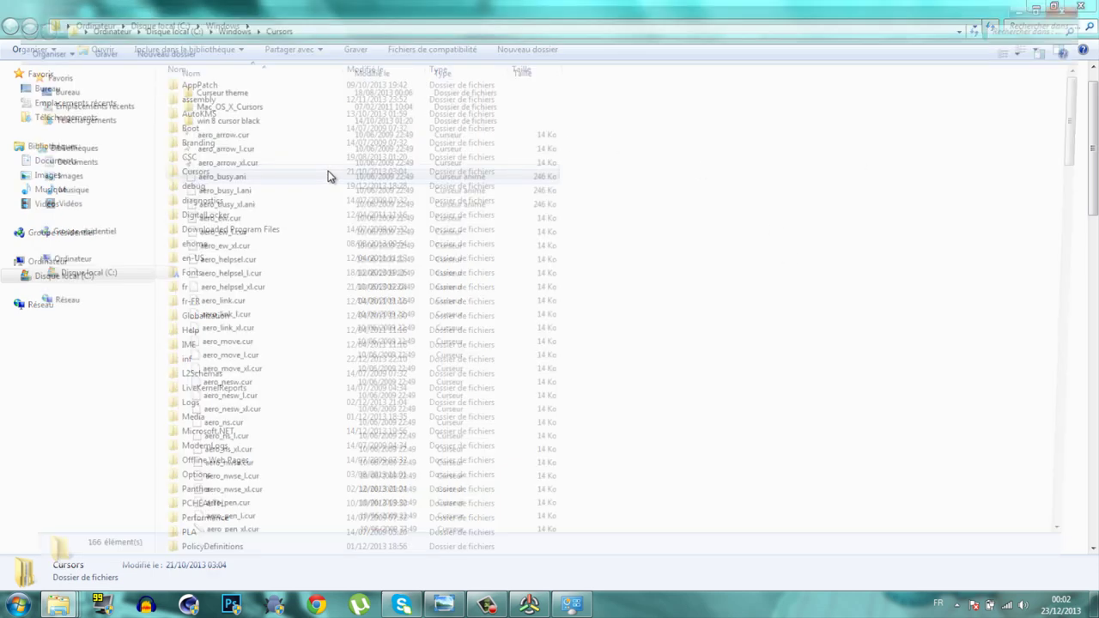
{"action": "left_click", "coordinate": [219, 26]}
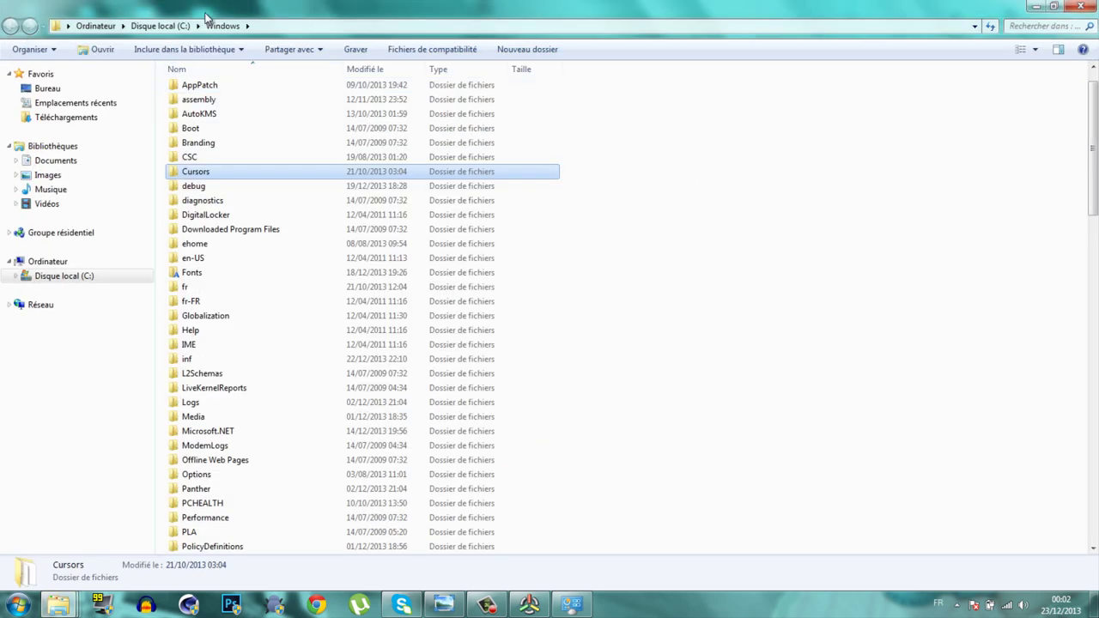
{"action": "double_click", "coordinate": [322, 175]}
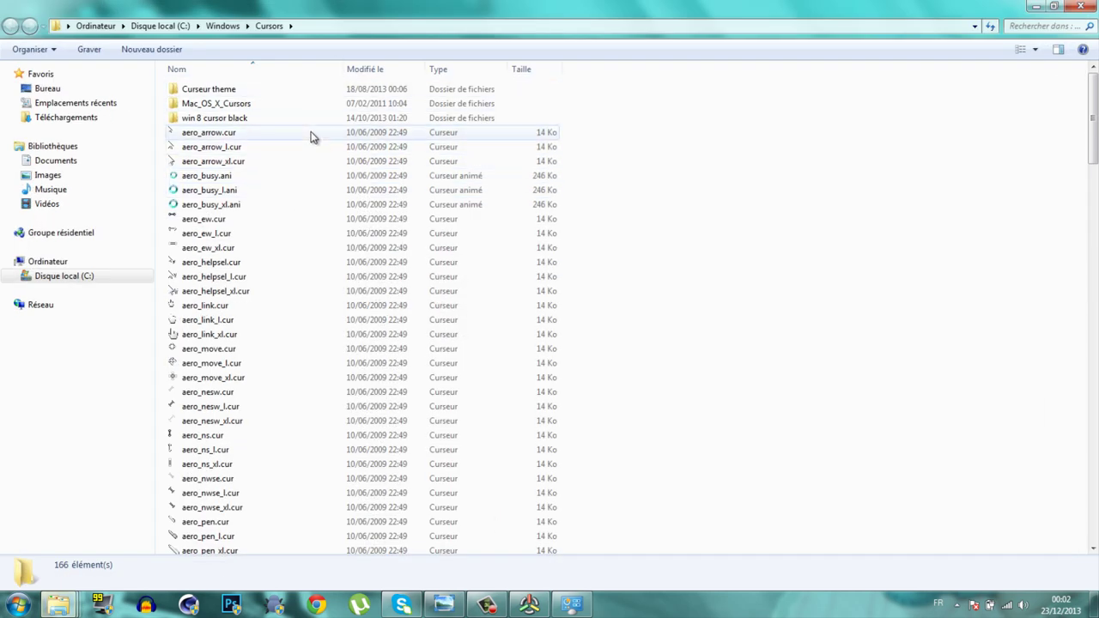
{"action": "left_click", "coordinate": [311, 135]}
{"action": "left_click", "coordinate": [306, 162]}
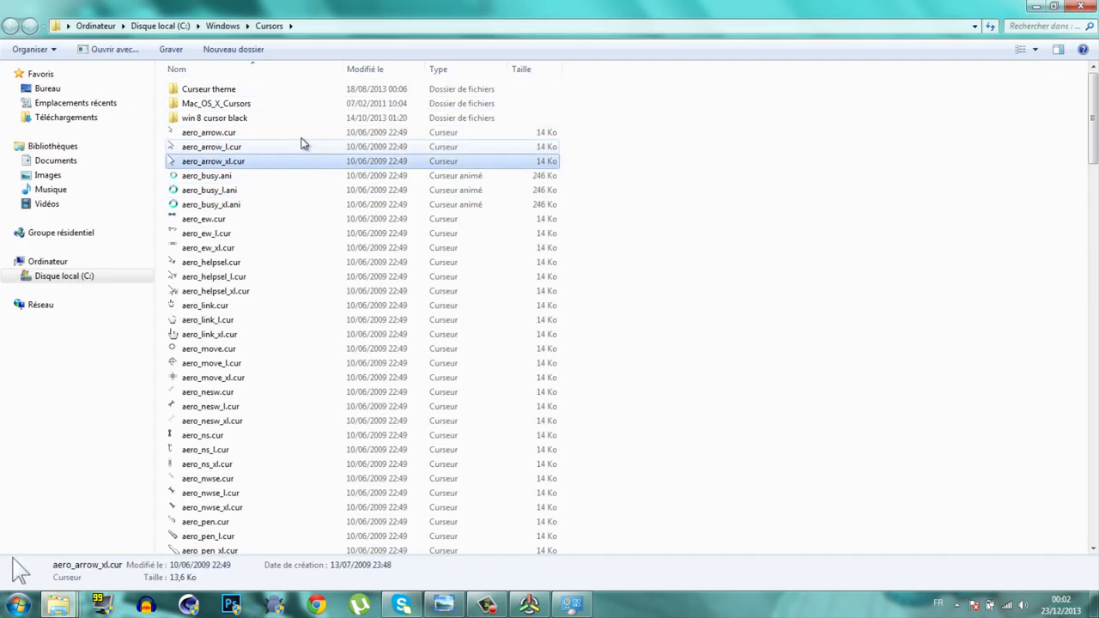
{"action": "mouse_move", "coordinate": [325, 10]}
{"action": "left_mouse_down"}
{"action": "mouse_move", "coordinate": [951, 198]}
{"action": "mouse_move", "coordinate": [851, 209]}
{"action": "left_mouse_up"}
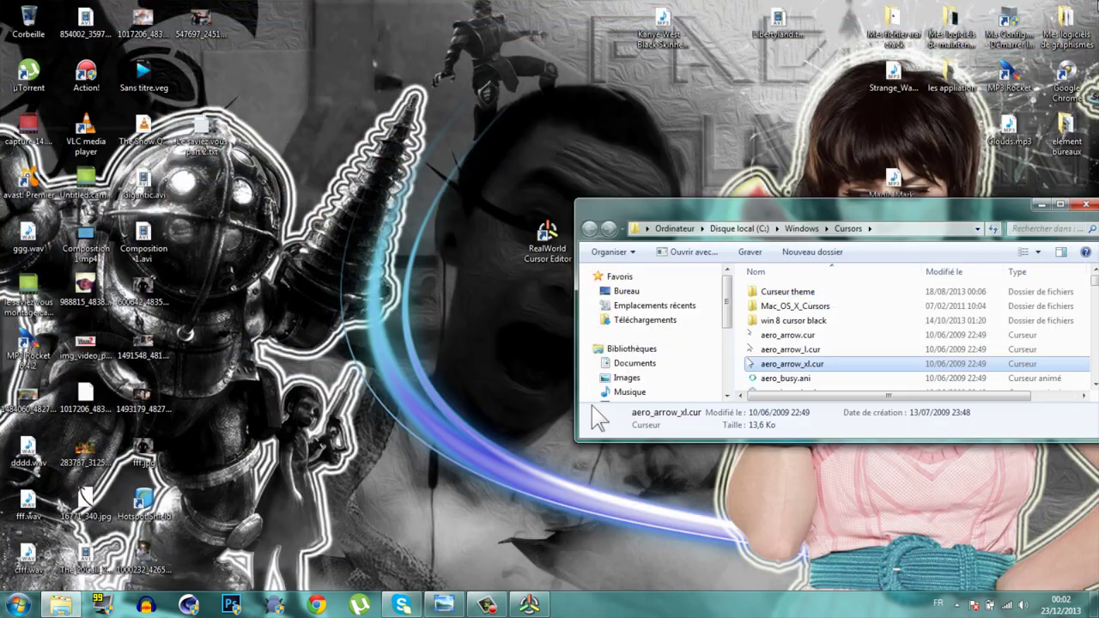
{"action": "left_click", "coordinate": [530, 605]}
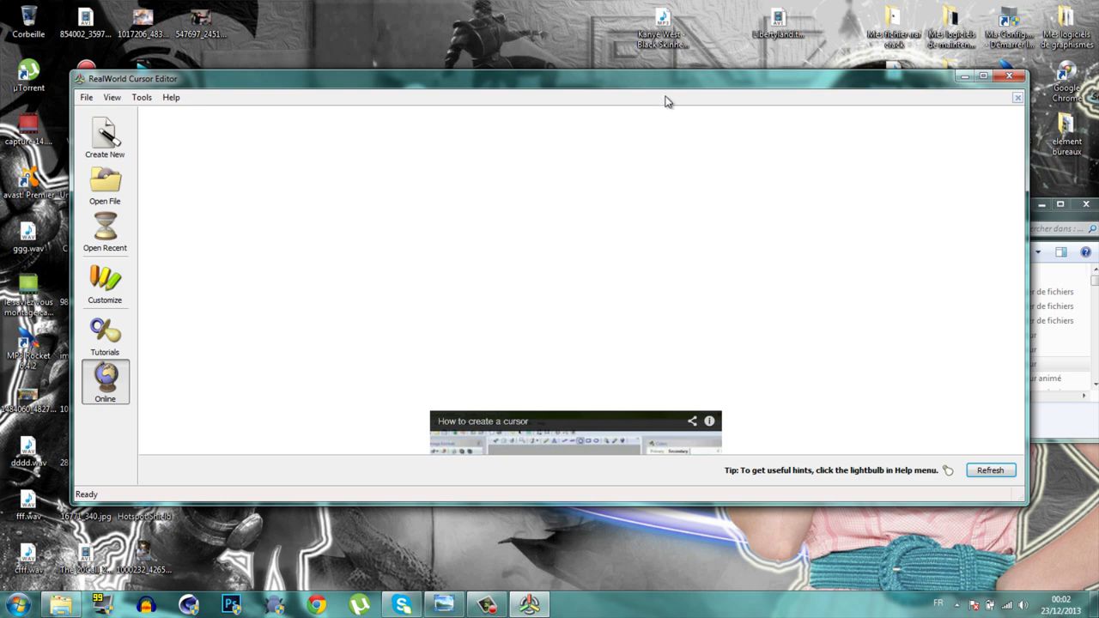
Create Document0000.cur from the New Static Cursor template at 32x32, 32 bits
{"action": "left_click", "coordinate": [122, 233]}
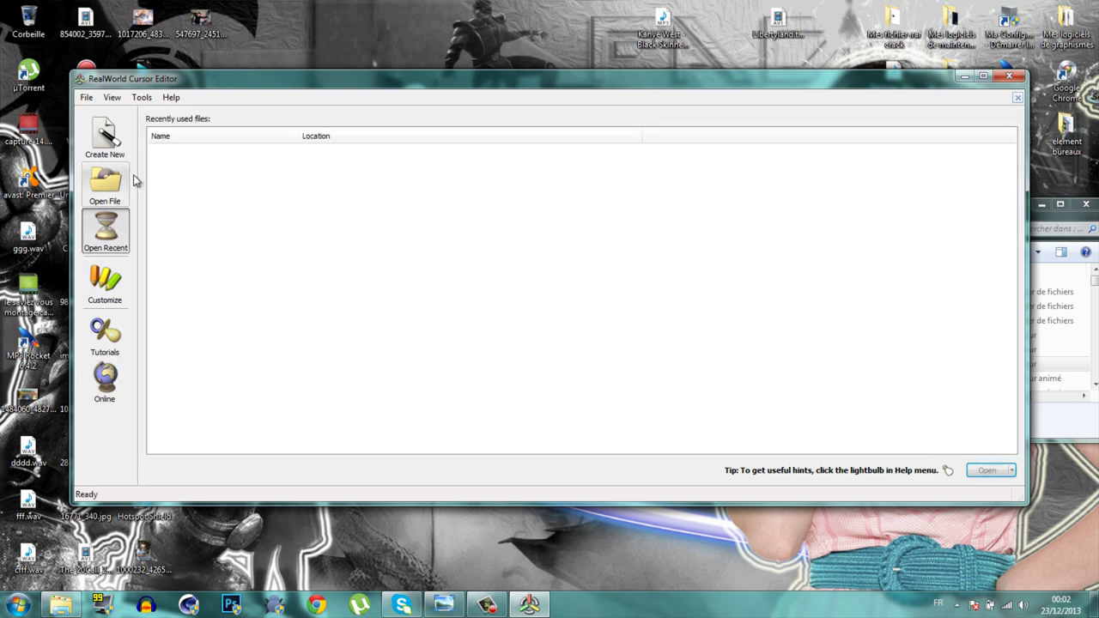
{"action": "left_click", "coordinate": [123, 144]}
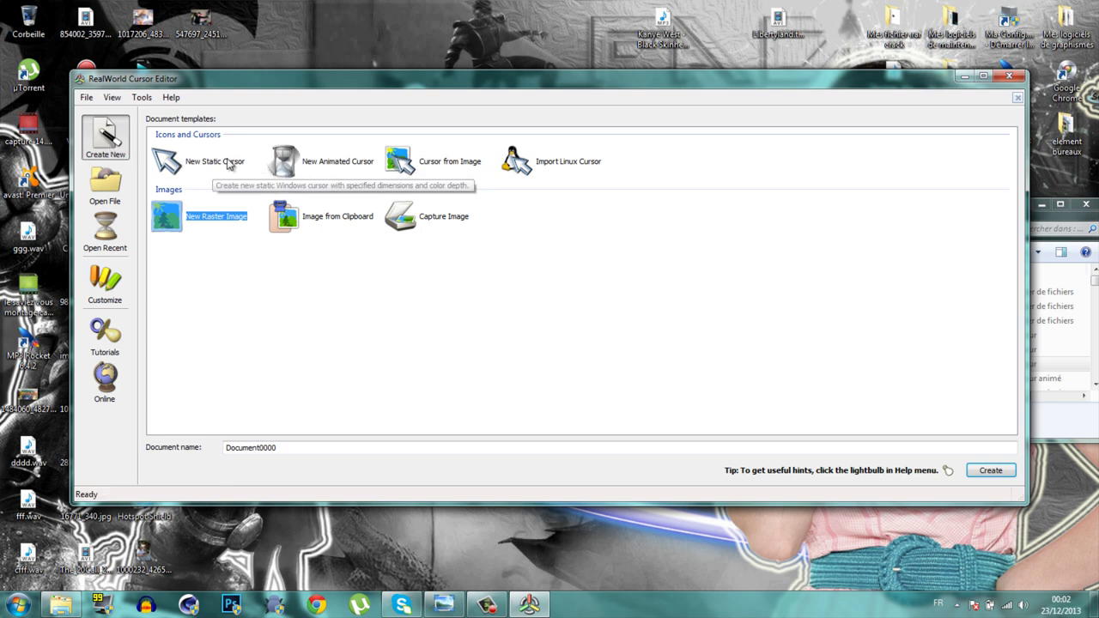
{"action": "left_click", "coordinate": [229, 163]}
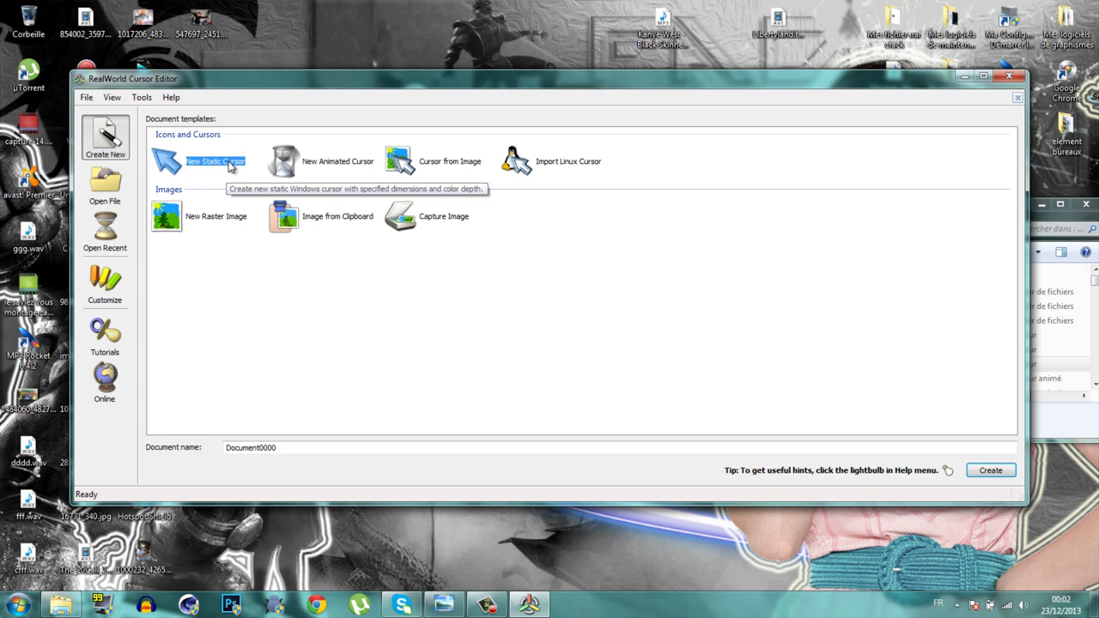
{"action": "double_click", "coordinate": [228, 163]}
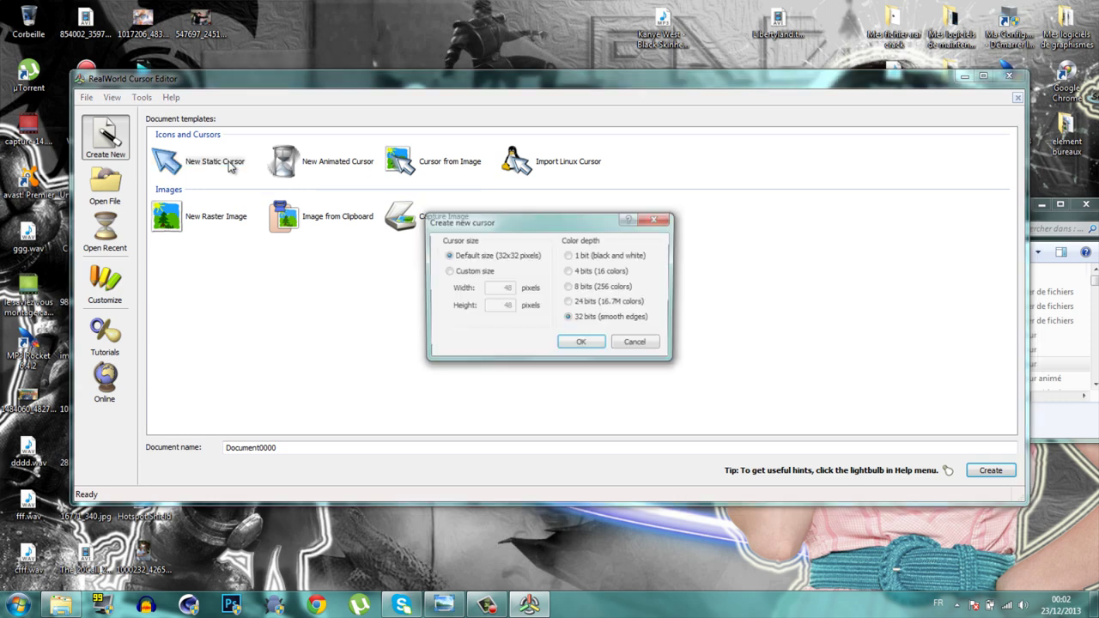
{"action": "left_click", "coordinate": [583, 344]}
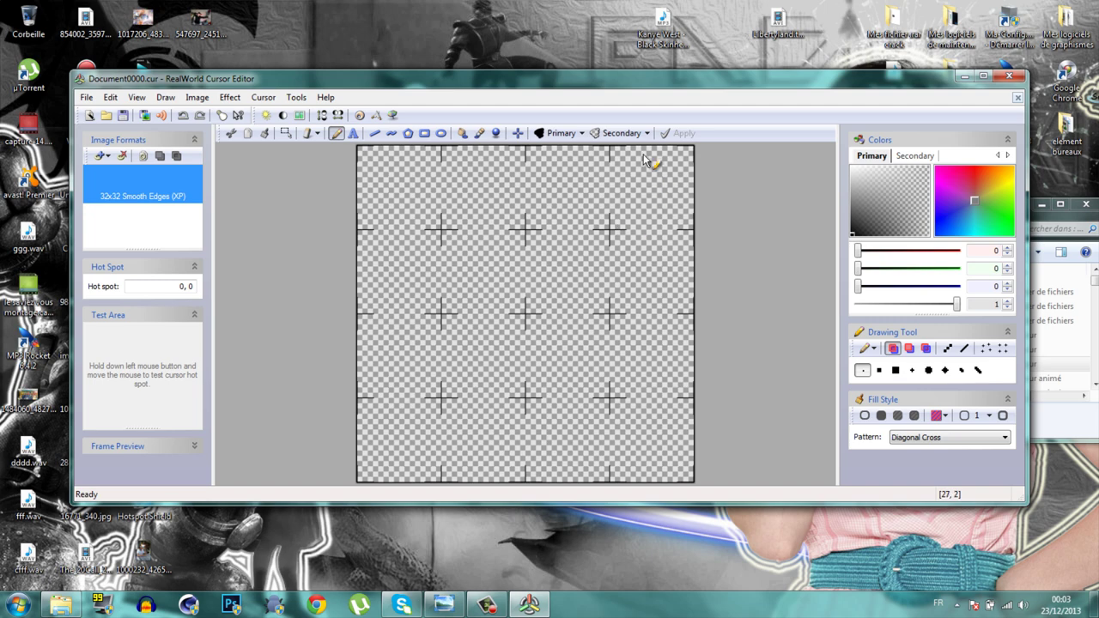
Arrange the editor and Cursors windows, then drag aero_arrow.cur into the editor
{"action": "left_click_drag", "start_coordinate": [729, 89], "coordinate": [534, 220]}
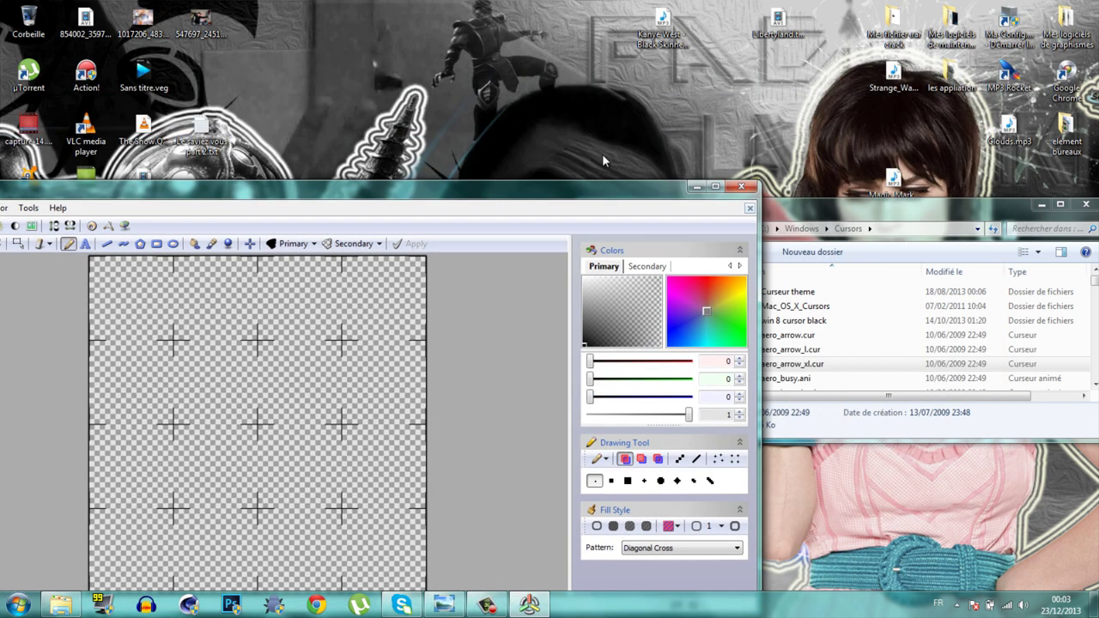
{"action": "left_click_drag", "start_coordinate": [751, 225], "coordinate": [663, 142]}
{"action": "left_click_drag", "start_coordinate": [930, 213], "coordinate": [960, 129]}
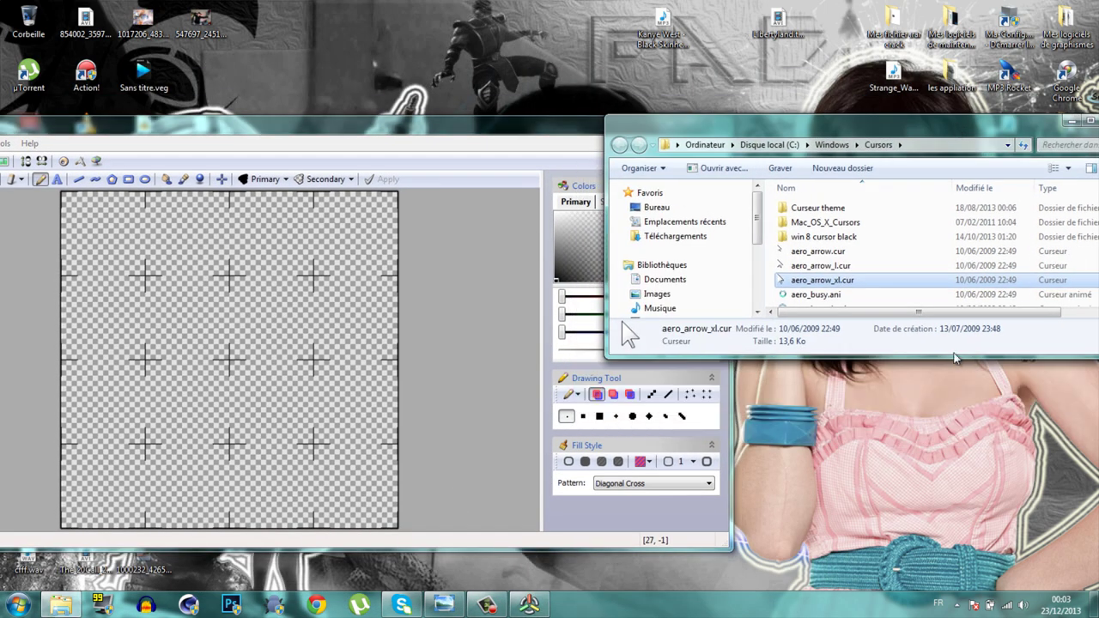
{"action": "left_click_drag", "start_coordinate": [953, 355], "coordinate": [953, 588]}
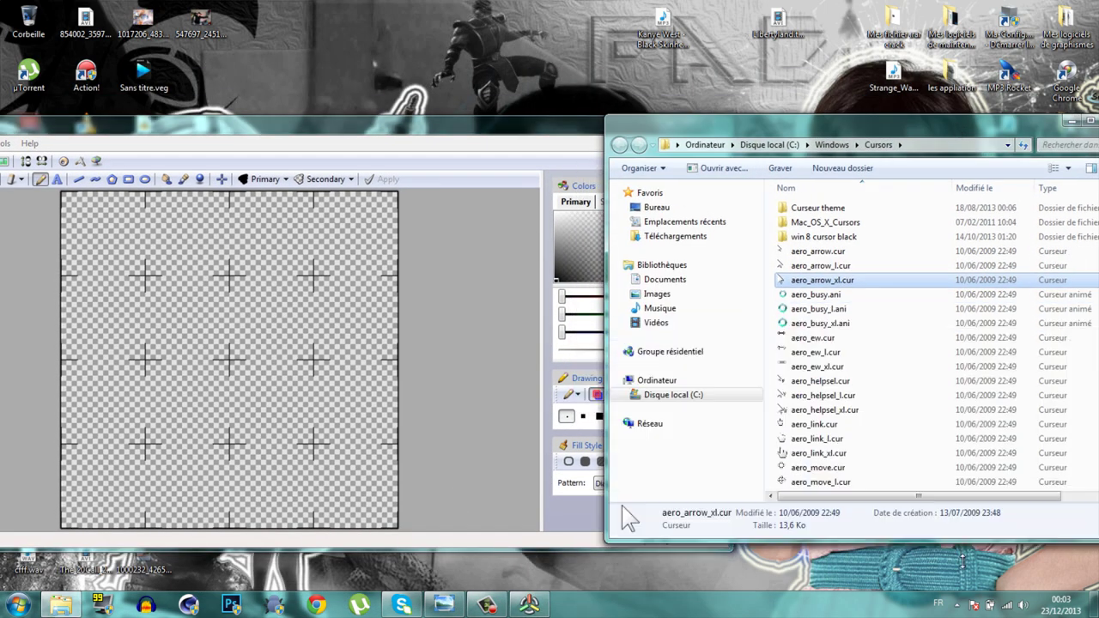
{"action": "left_click", "coordinate": [862, 266]}
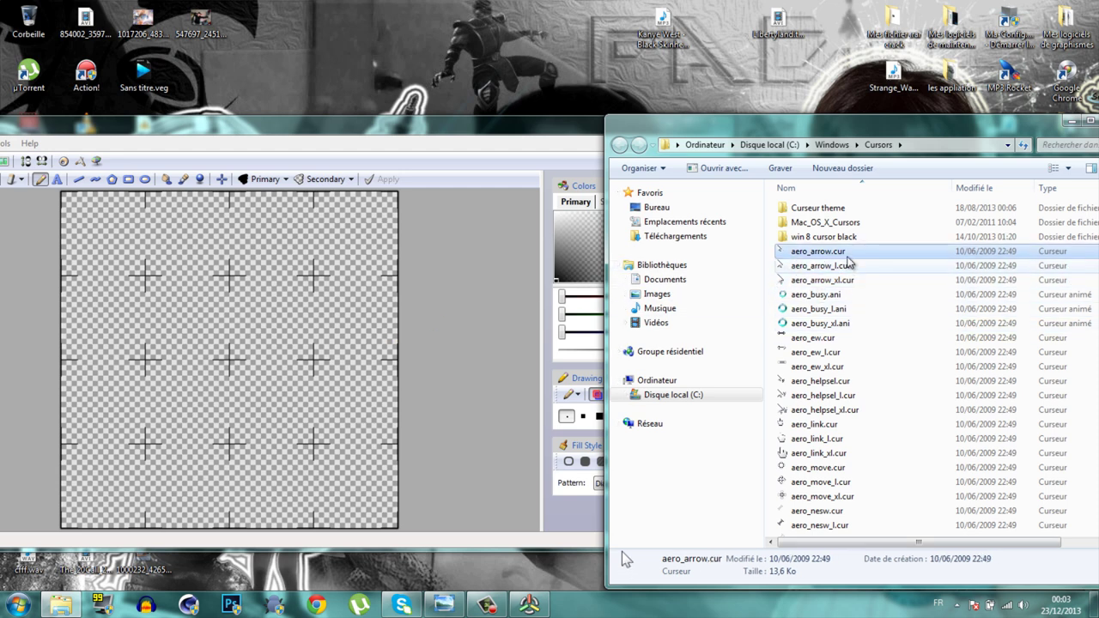
{"action": "mouse_move", "coordinate": [816, 252]}
{"action": "left_mouse_down"}
{"action": "mouse_move", "coordinate": [174, 293]}
{"action": "mouse_move", "coordinate": [196, 297]}
{"action": "left_mouse_up"}
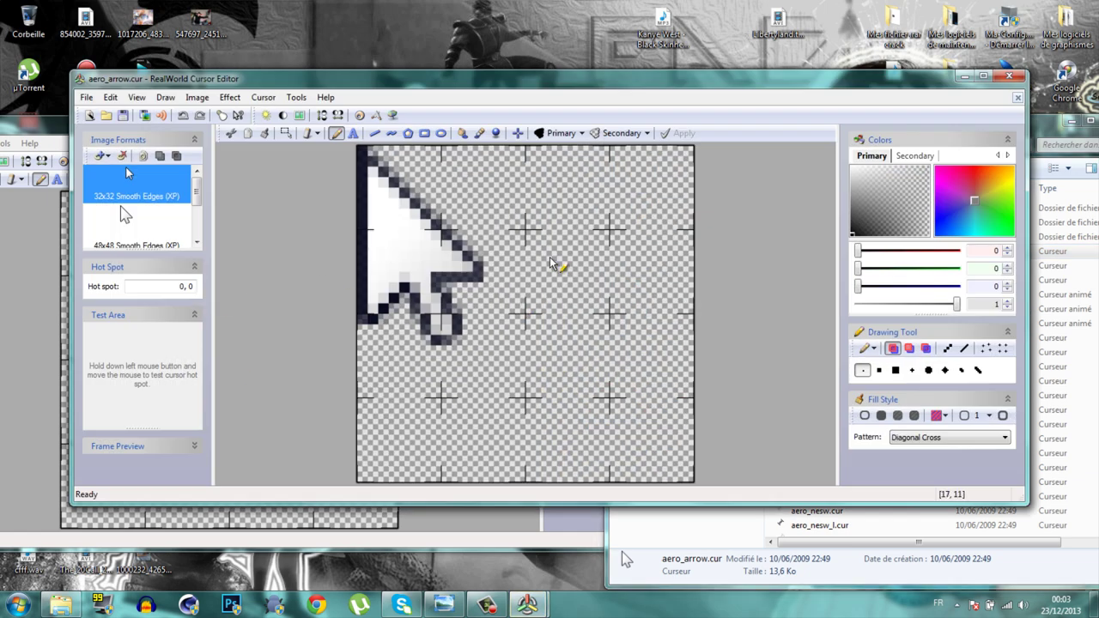
Maximize the editor, try a small rectangular selection on the arrow, and view canvas help
{"action": "left_click", "coordinate": [986, 75]}
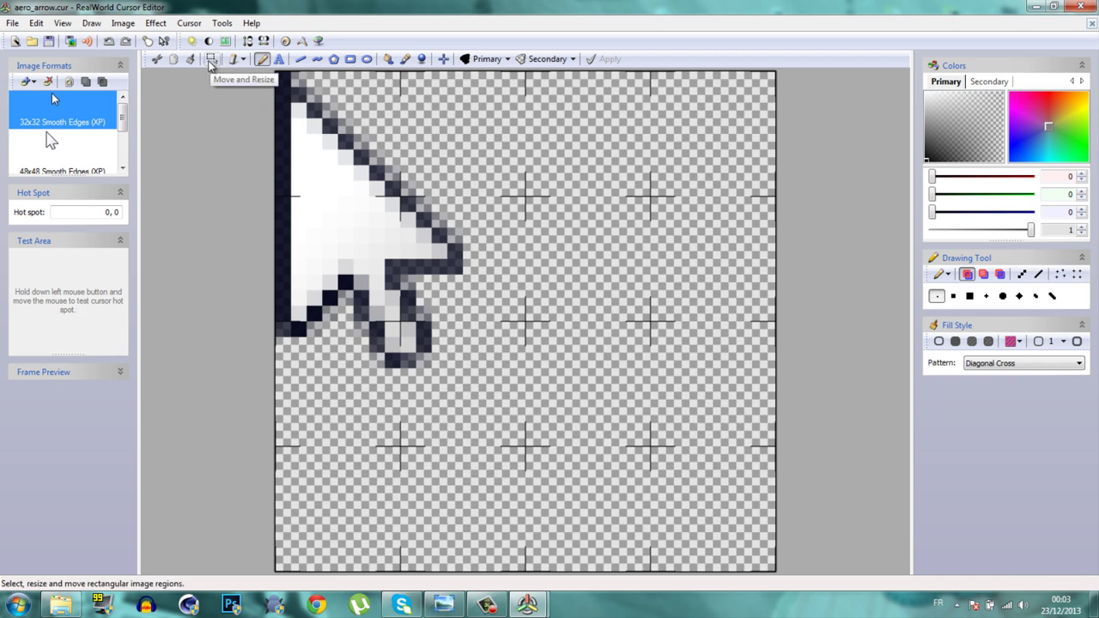
{"action": "left_click", "coordinate": [210, 60]}
{"action": "left_click_drag", "start_coordinate": [334, 190], "coordinate": [335, 190]}
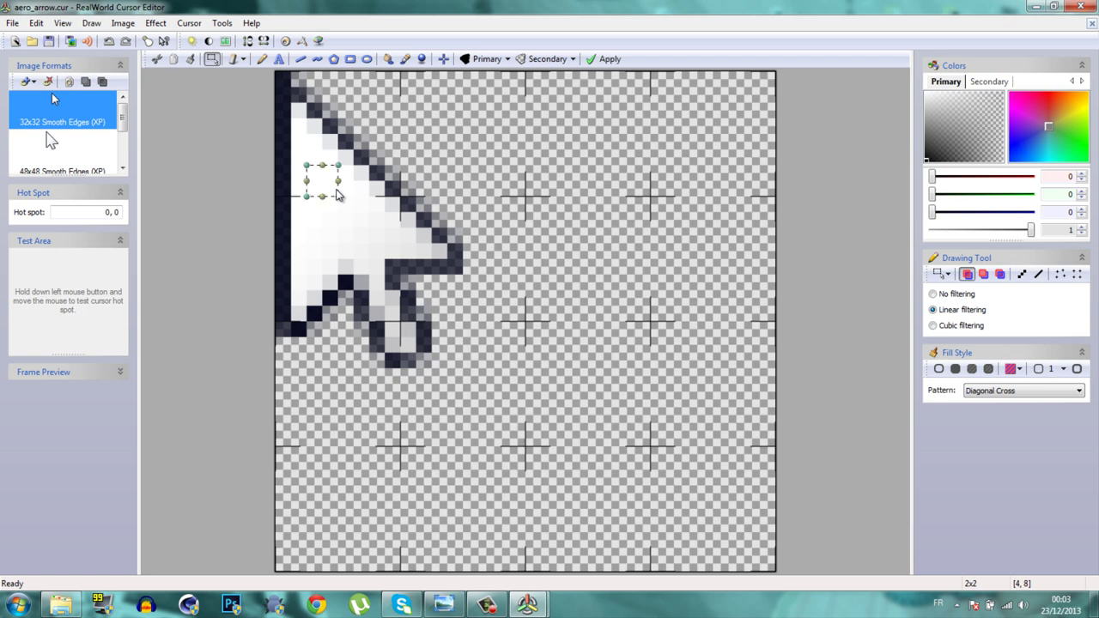
{"action": "left_click", "coordinate": [336, 199]}
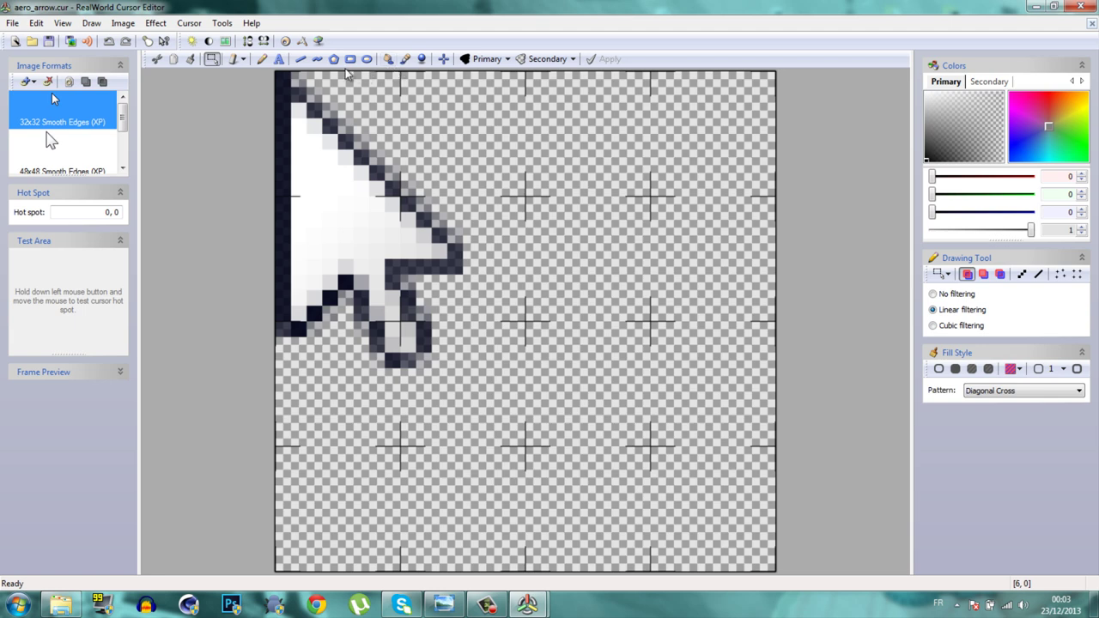
{"action": "left_click", "coordinate": [163, 41]}
{"action": "left_click", "coordinate": [315, 187]}
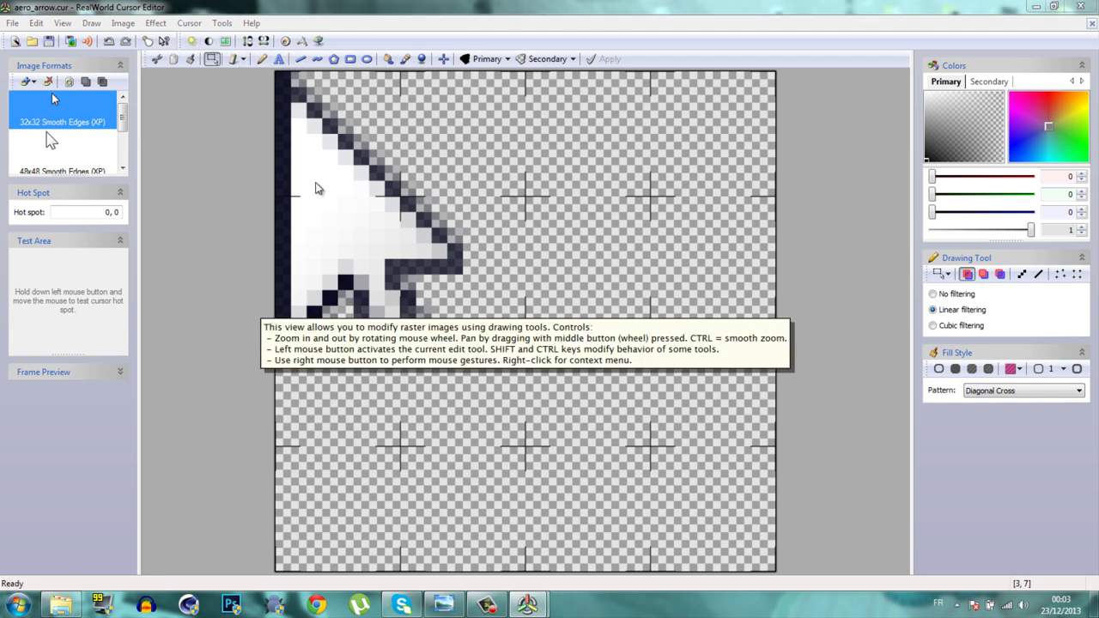
Set the cursor hot spot to 0, 1 at the arrow's tip
{"action": "left_click", "coordinate": [443, 58]}
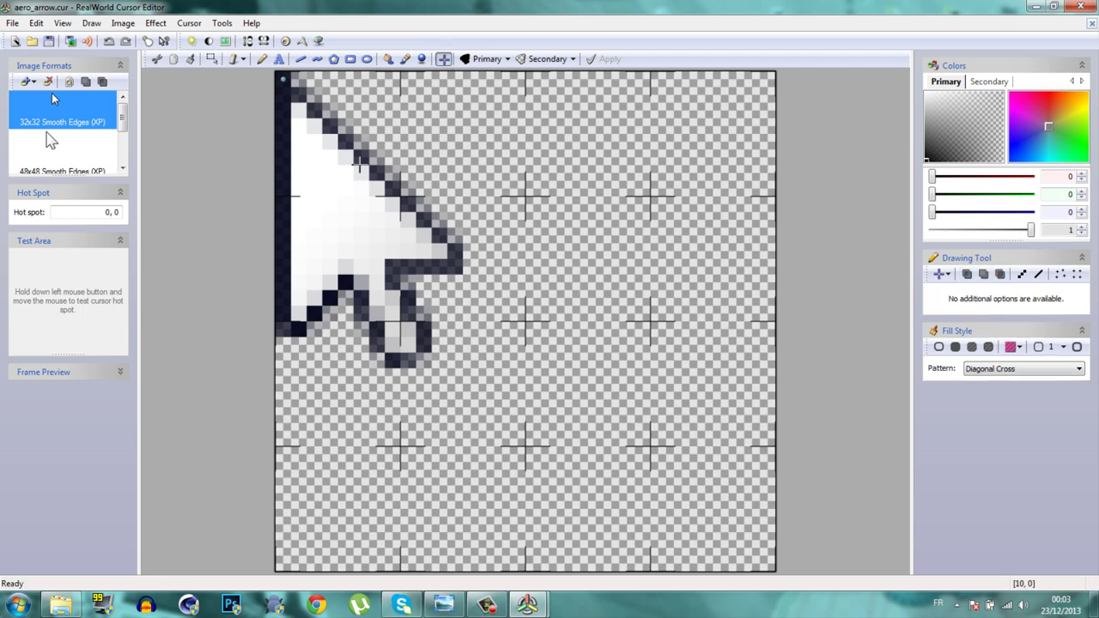
{"action": "left_click", "coordinate": [320, 182]}
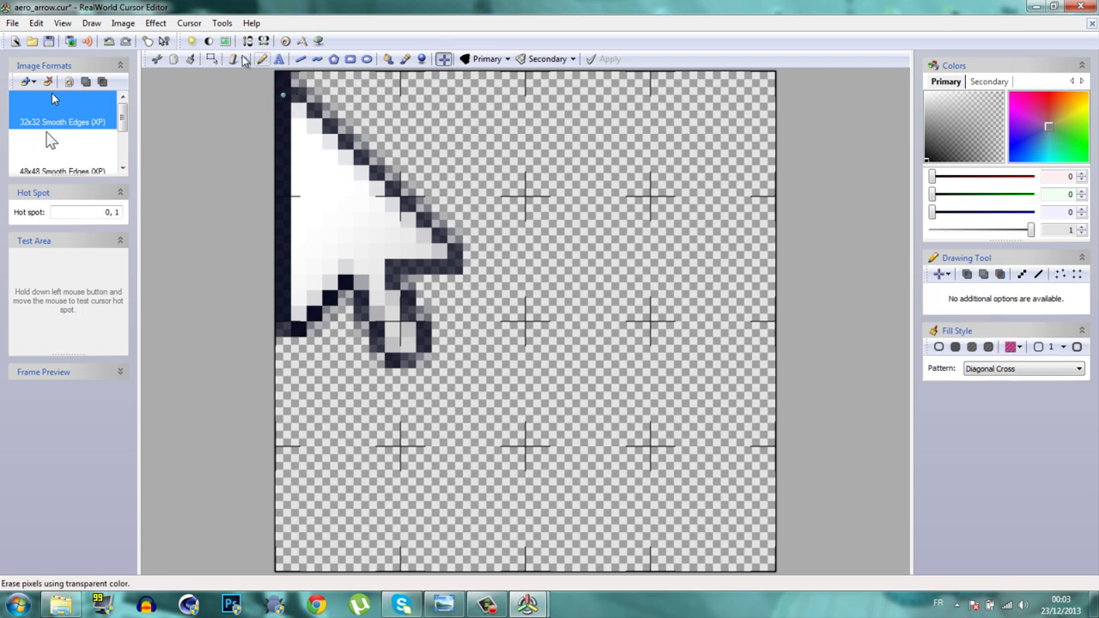
{"action": "left_click", "coordinate": [211, 59]}
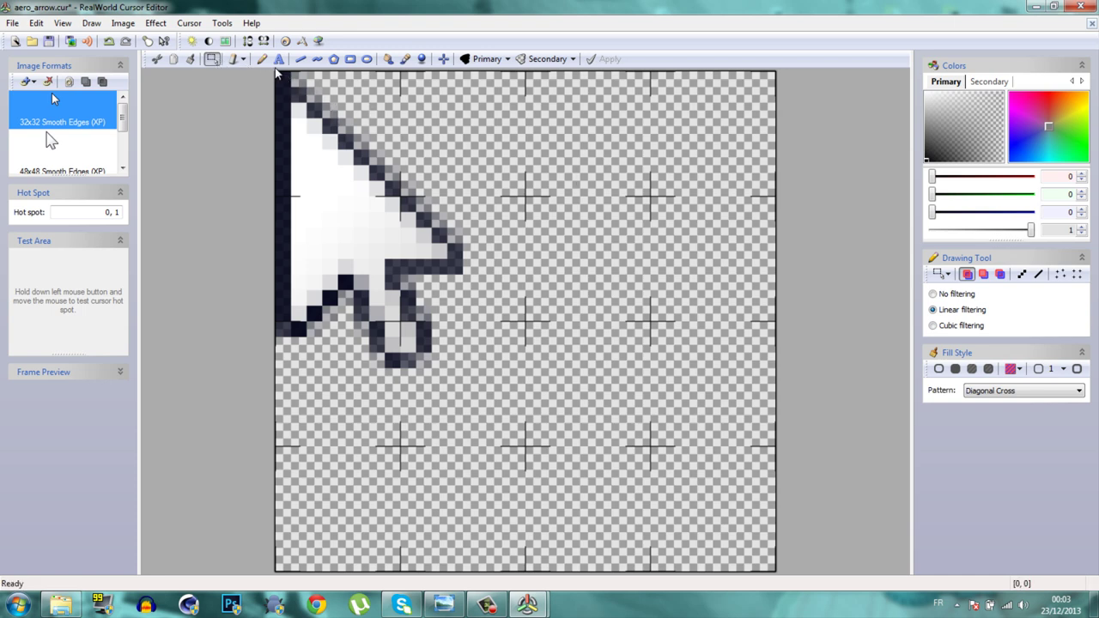
Select the whole arrow and move it right and down toward the canvas centre
{"action": "left_click_drag", "start_coordinate": [289, 96], "coordinate": [772, 562]}
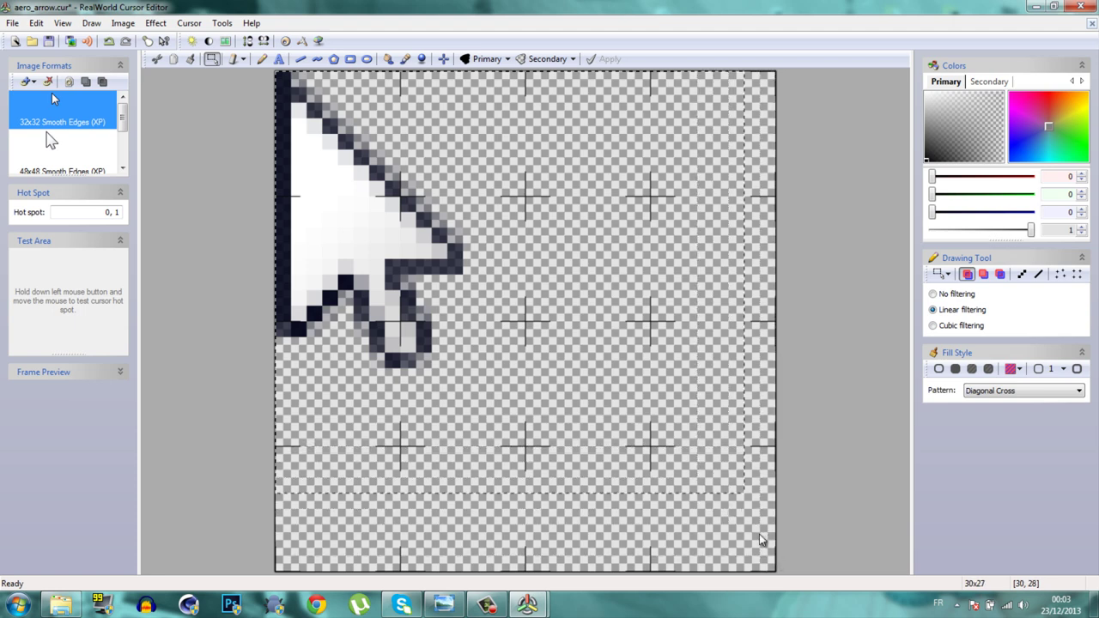
{"action": "left_click_drag", "start_coordinate": [773, 562], "coordinate": [775, 568]}
{"action": "mouse_move", "coordinate": [341, 198]}
{"action": "left_mouse_down"}
{"action": "mouse_move", "coordinate": [445, 271]}
{"action": "mouse_move", "coordinate": [464, 312]}
{"action": "mouse_move", "coordinate": [466, 279]}
{"action": "left_mouse_up"}
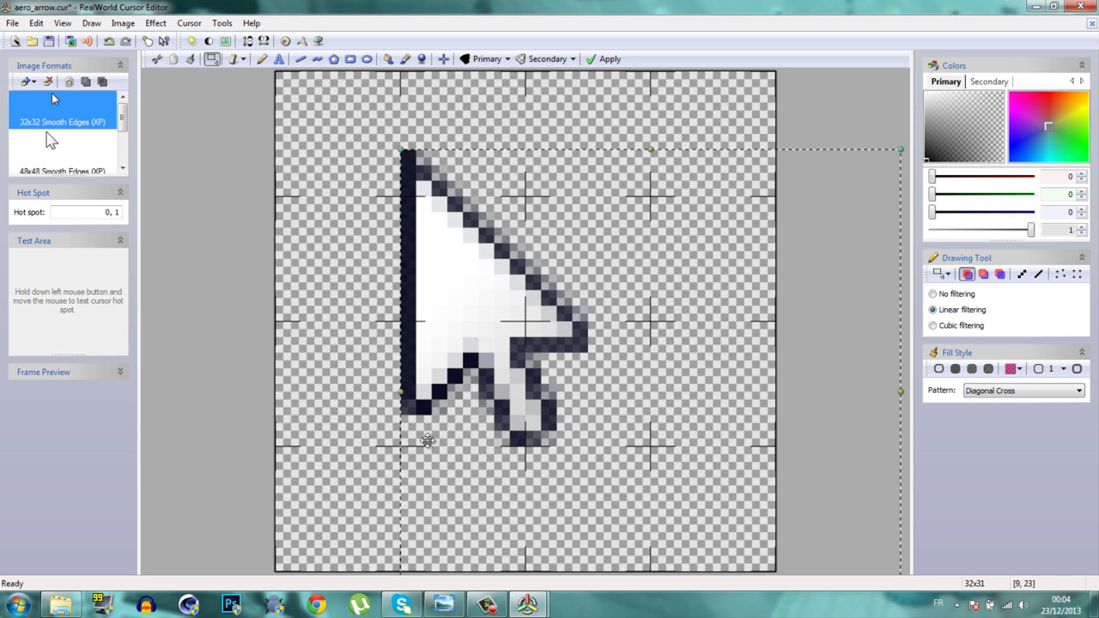
{"action": "left_click_drag", "start_coordinate": [471, 245], "coordinate": [512, 251]}
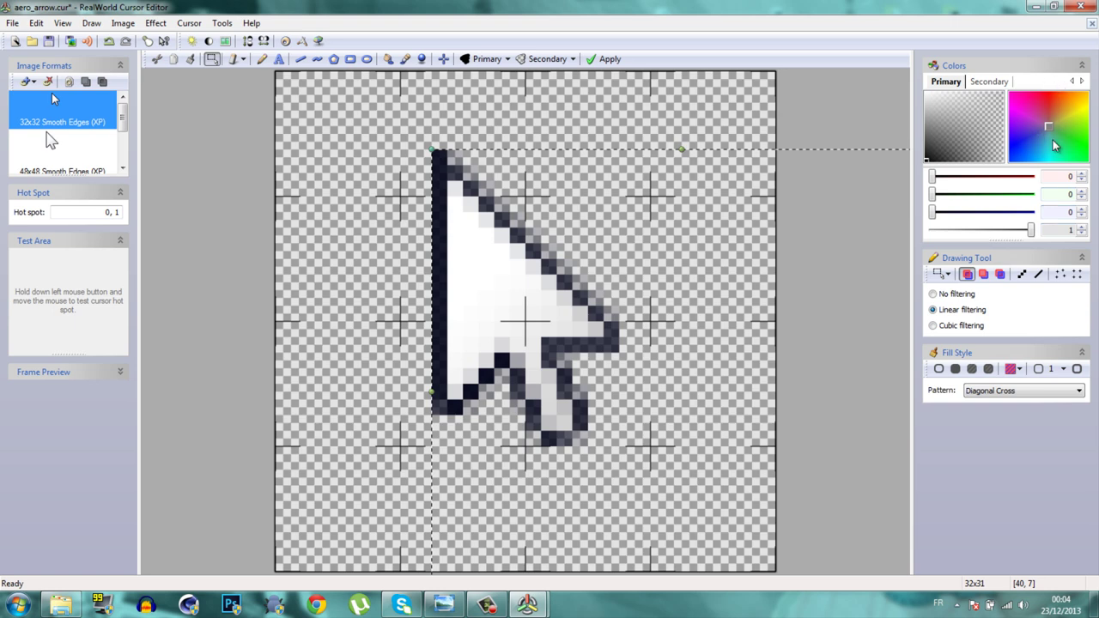
Set the primary colour to yellow and draw a large filled ellipse over the arrow
{"action": "left_click", "coordinate": [1033, 122]}
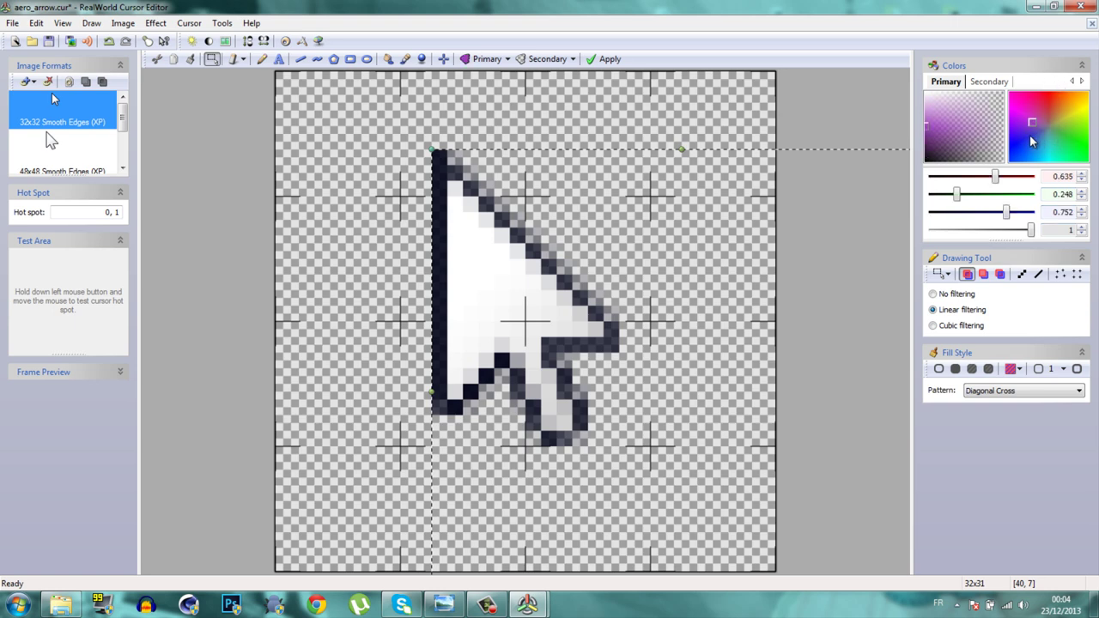
{"action": "left_click", "coordinate": [1070, 129]}
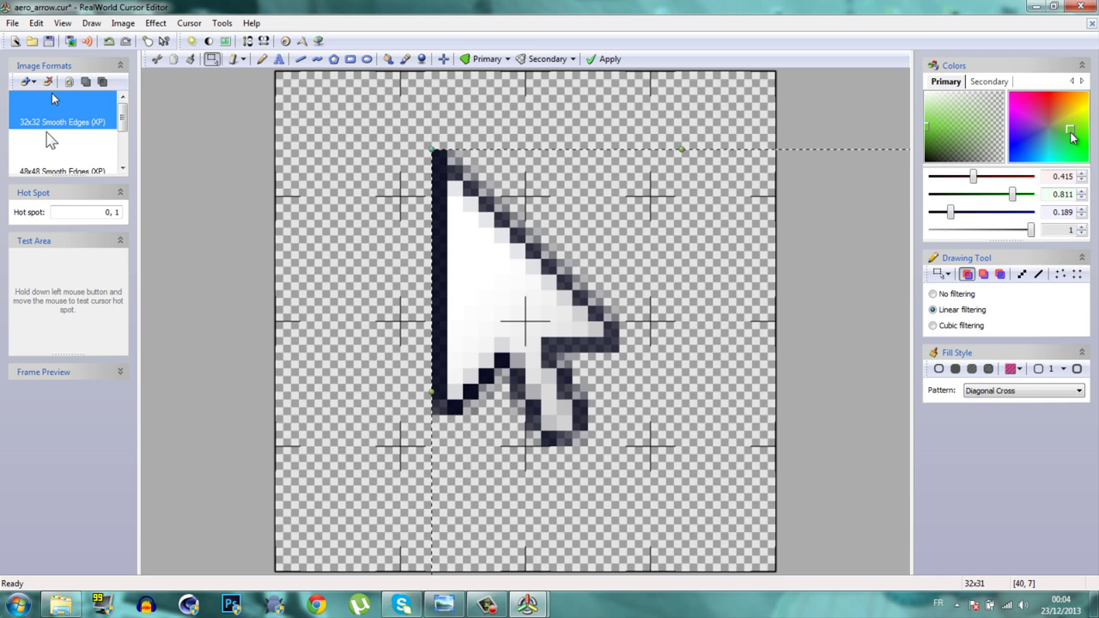
{"action": "mouse_move", "coordinate": [1072, 136]}
{"action": "left_mouse_down"}
{"action": "mouse_move", "coordinate": [1084, 135]}
{"action": "mouse_move", "coordinate": [1085, 109]}
{"action": "left_mouse_up"}
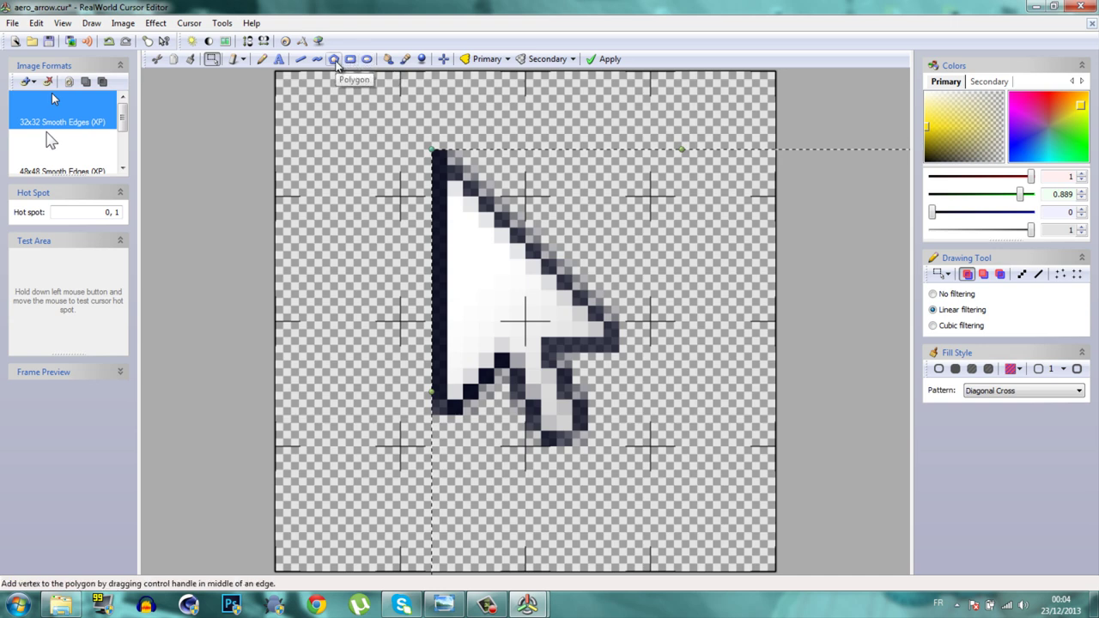
{"action": "left_click", "coordinate": [367, 59]}
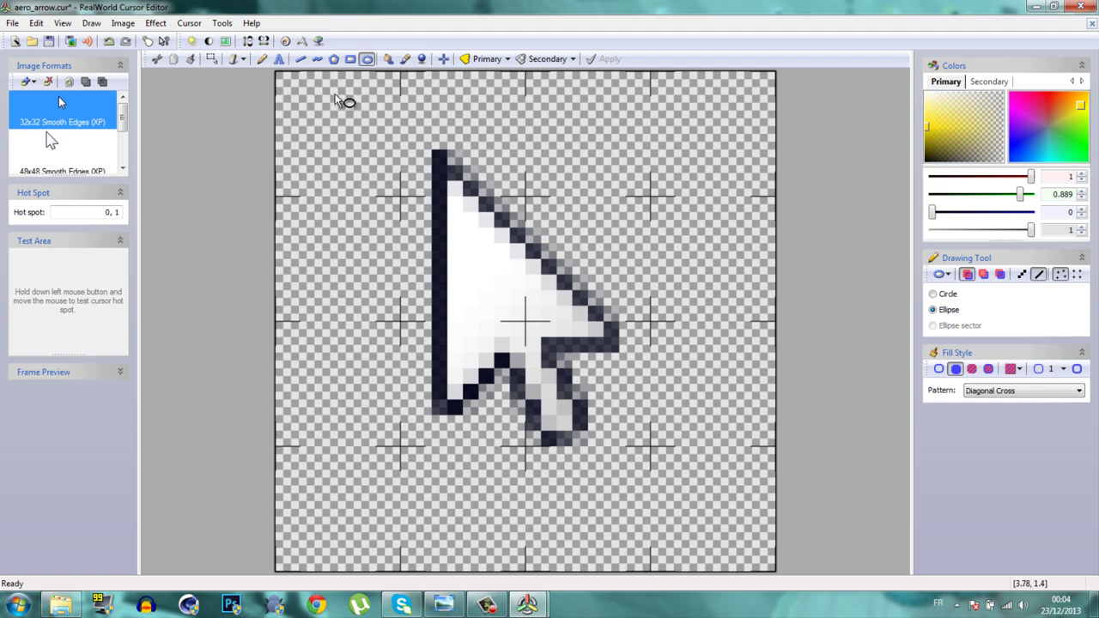
{"action": "left_click_drag", "start_coordinate": [337, 95], "coordinate": [559, 341]}
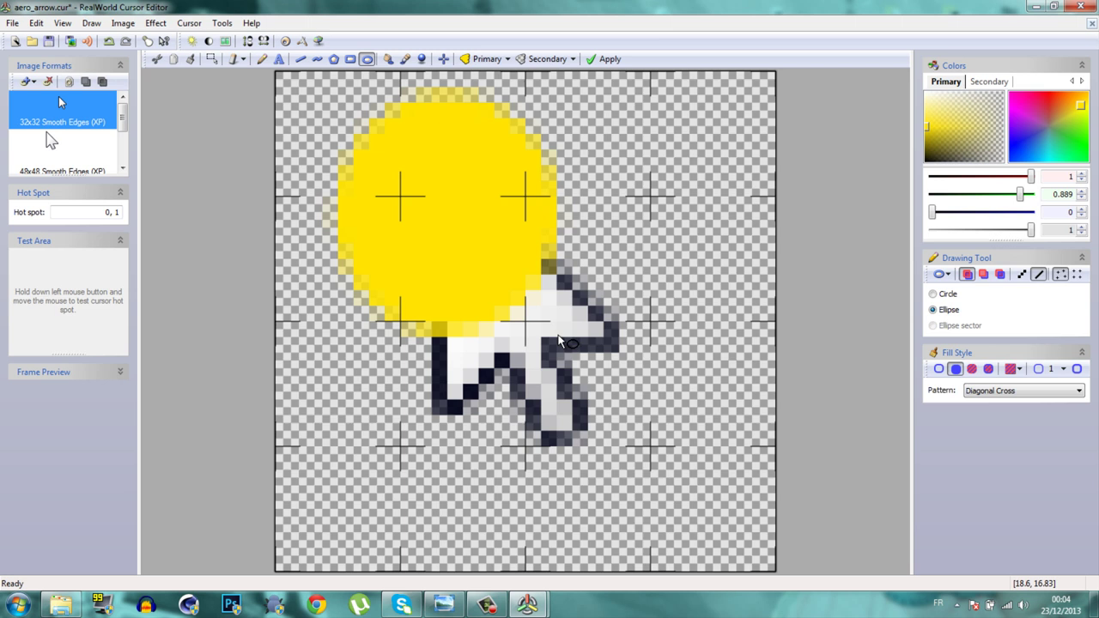
{"action": "left_click_drag", "start_coordinate": [559, 341], "coordinate": [677, 507]}
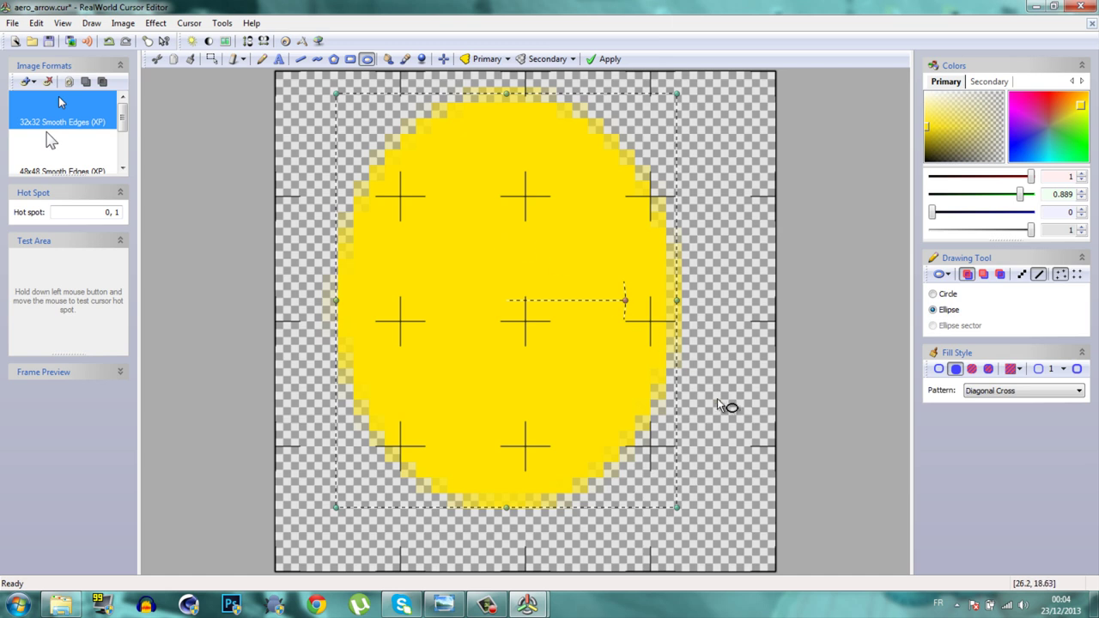
Switch the drawing mode to Paint Under so the ellipse sits behind the arrow
{"action": "left_click", "coordinate": [985, 274]}
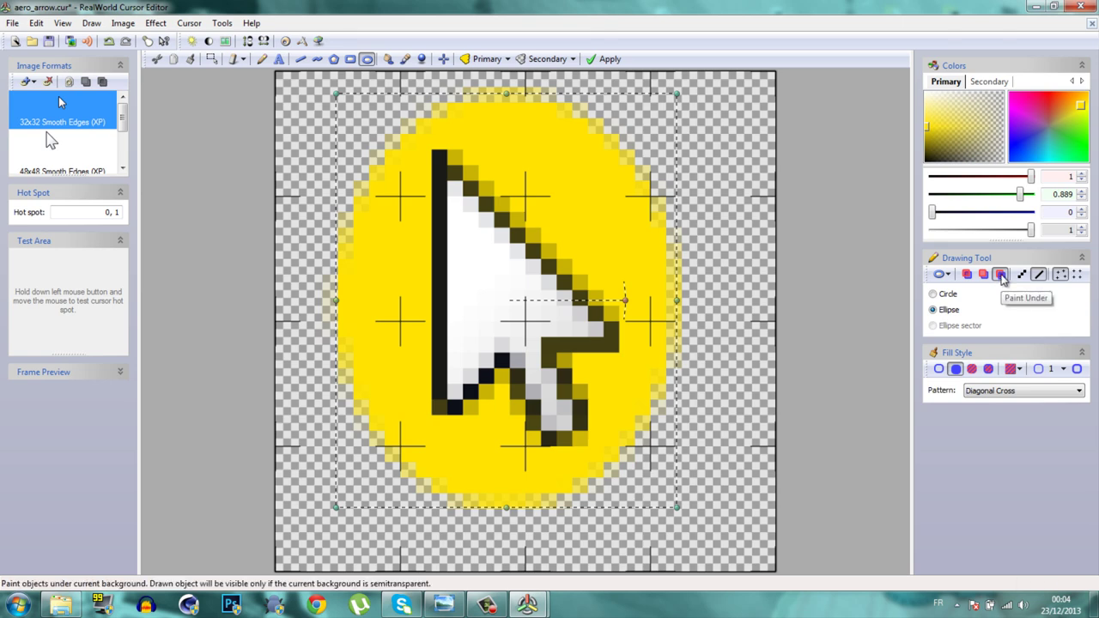
{"action": "left_click", "coordinate": [967, 274]}
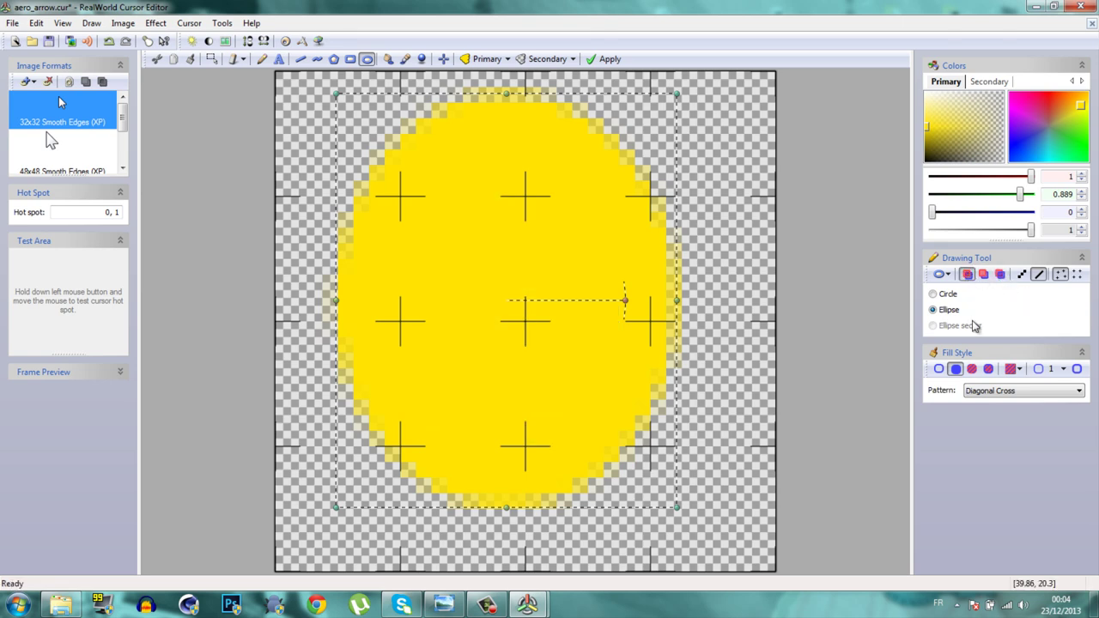
{"action": "left_click", "coordinate": [1000, 275]}
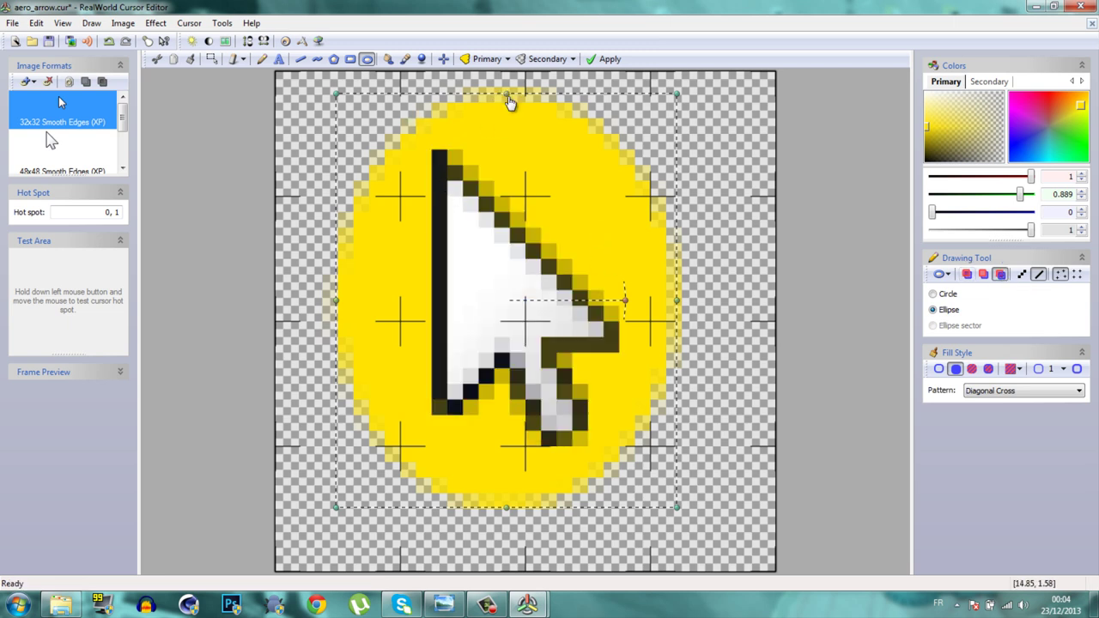
Stretch the yellow ellipse out to the canvas edges and shift it slightly lower
{"action": "left_click_drag", "start_coordinate": [509, 102], "coordinate": [512, 80]}
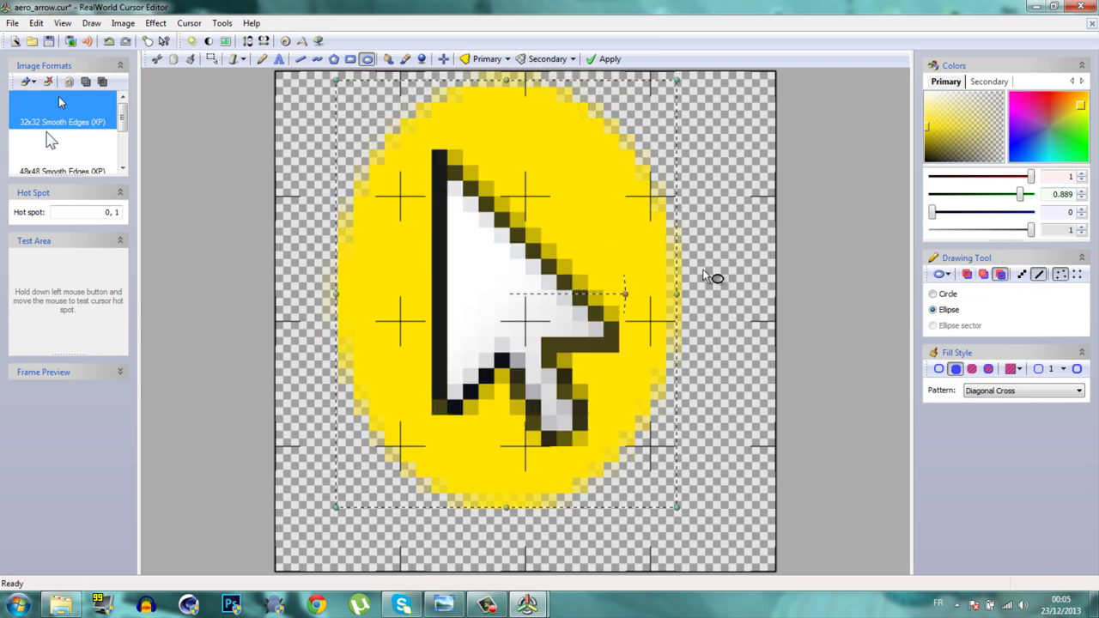
{"action": "left_click_drag", "start_coordinate": [679, 296], "coordinate": [759, 296]}
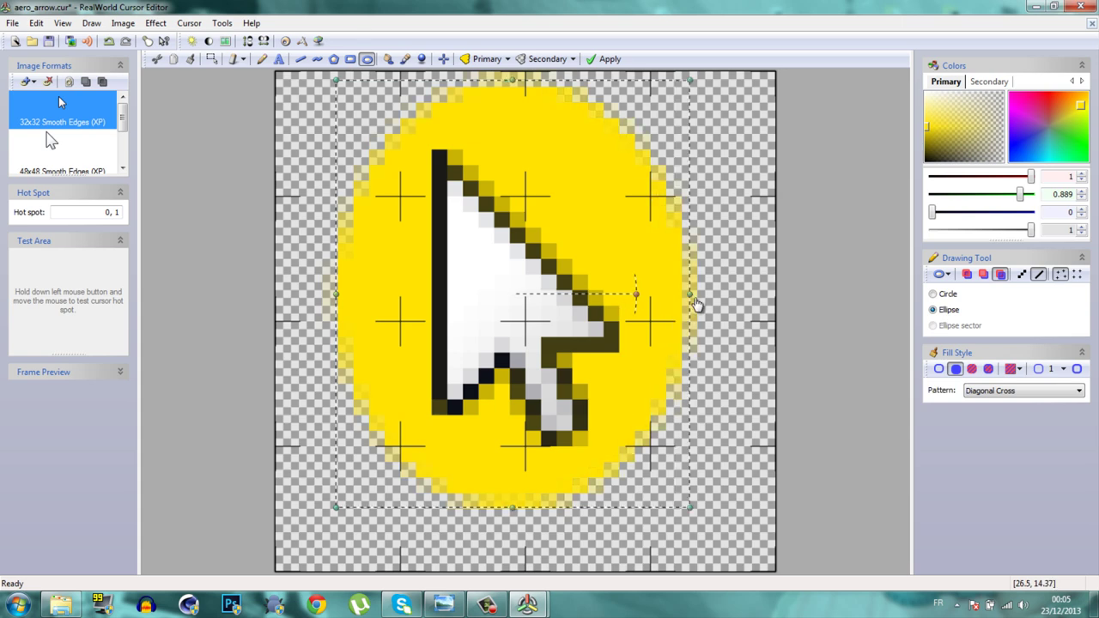
{"action": "left_click_drag", "start_coordinate": [546, 508], "coordinate": [547, 566]}
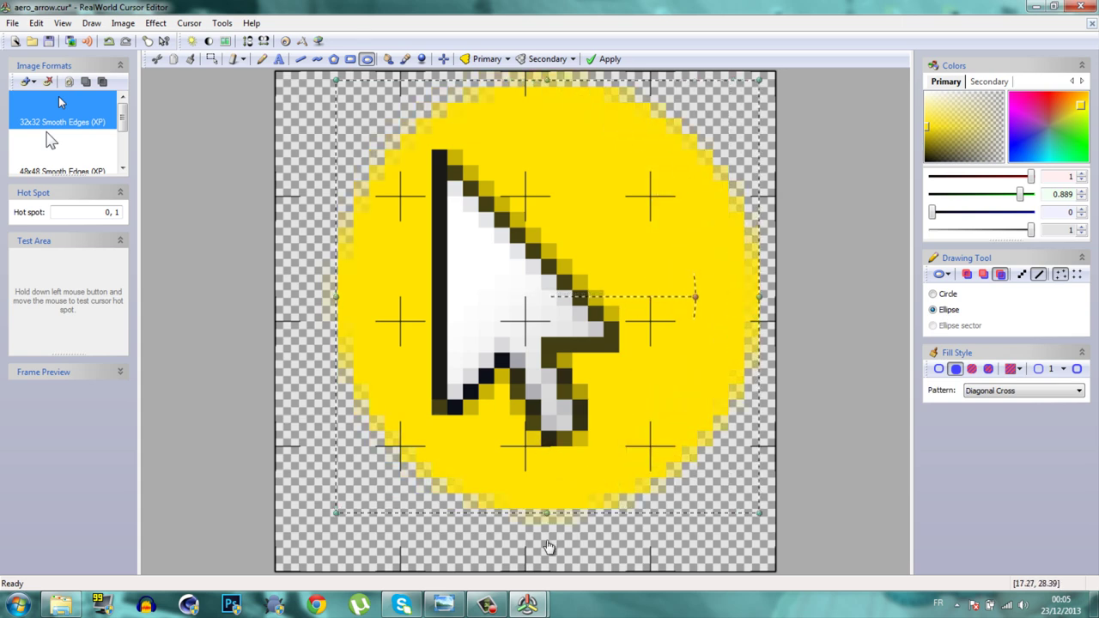
{"action": "left_click_drag", "start_coordinate": [338, 332], "coordinate": [284, 334]}
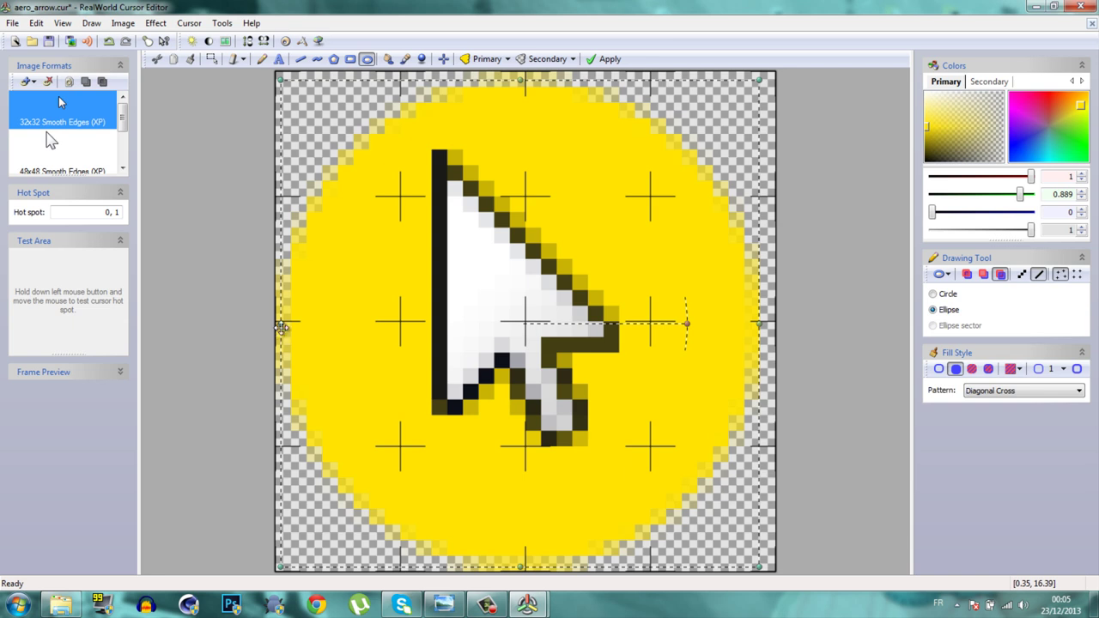
{"action": "left_click", "coordinate": [522, 86]}
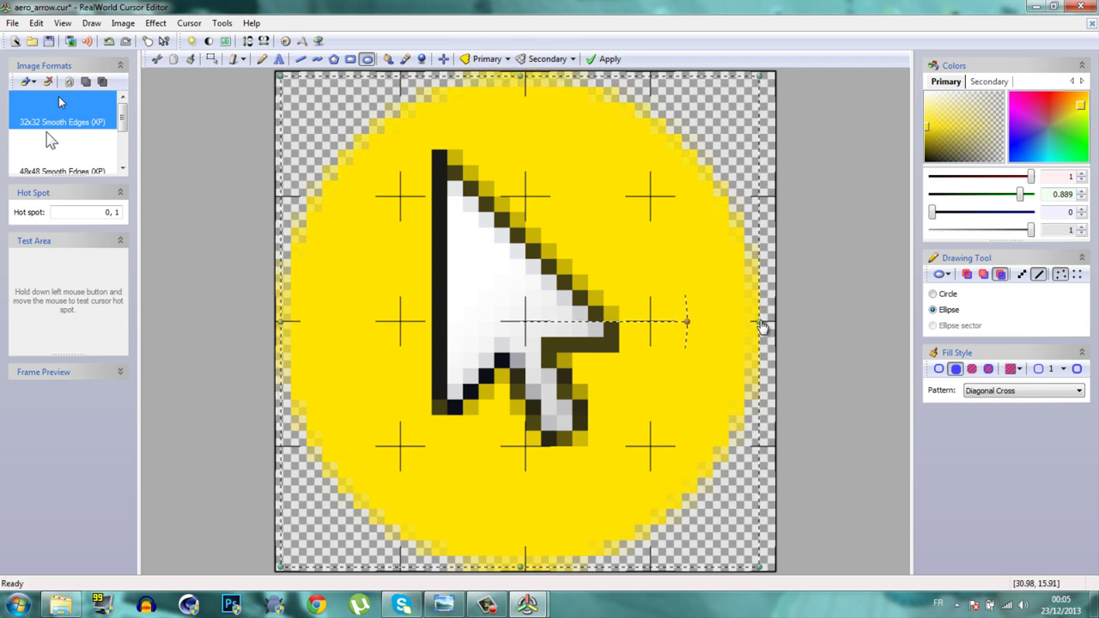
{"action": "left_click_drag", "start_coordinate": [762, 327], "coordinate": [772, 325]}
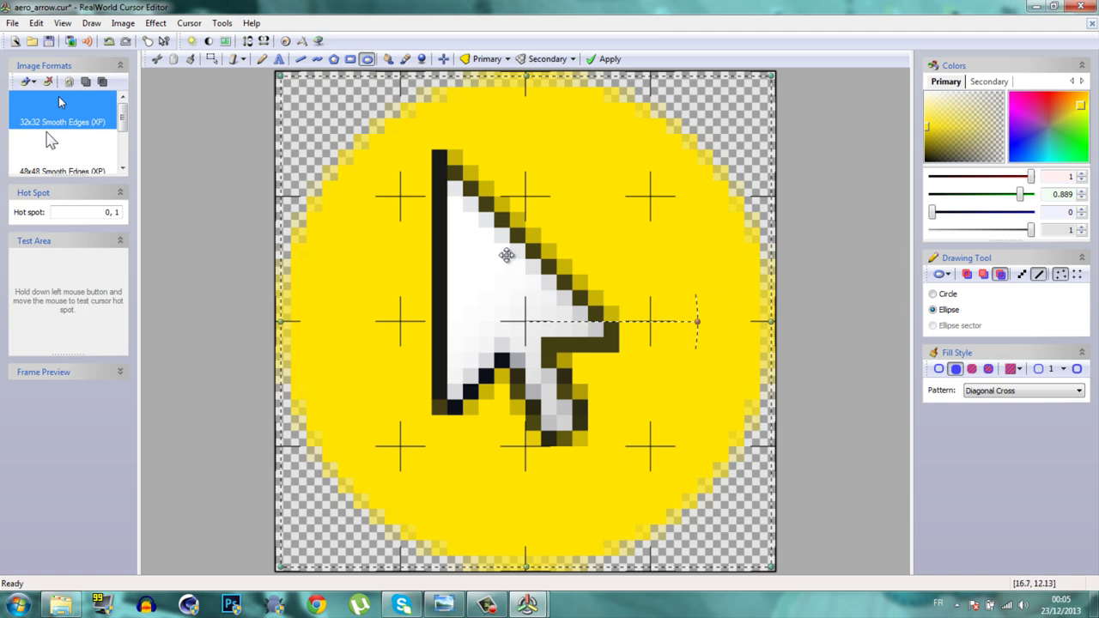
{"action": "left_click_drag", "start_coordinate": [479, 246], "coordinate": [472, 236]}
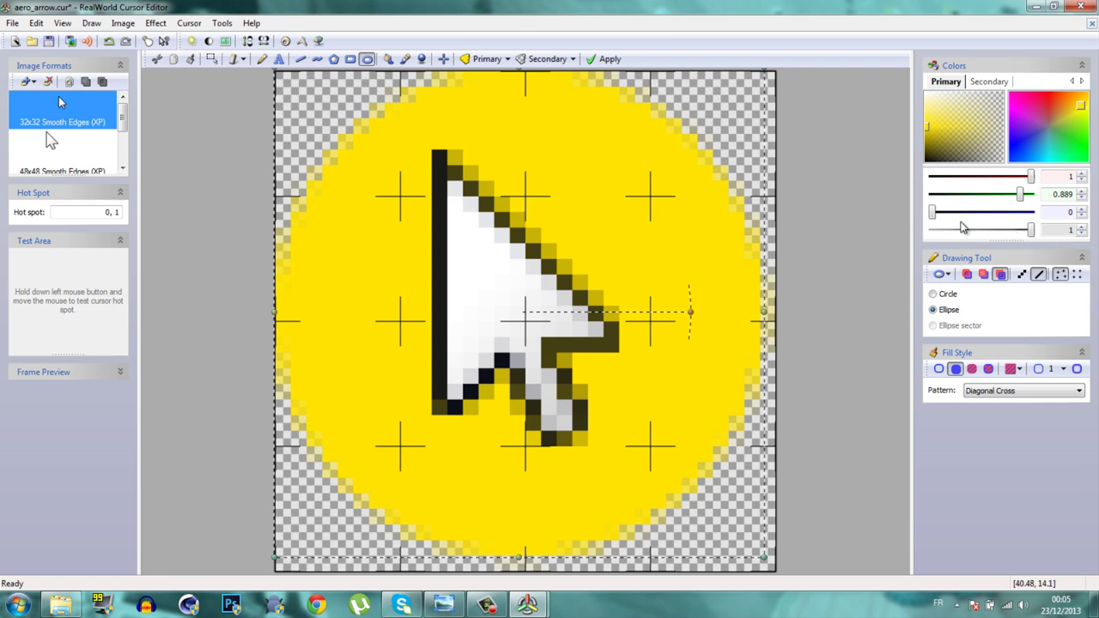
Adjust the primary RGB sliders to about 0.37, 0.5, 0.32 for a muted green fill
{"action": "mouse_move", "coordinate": [934, 213]}
{"action": "left_mouse_down"}
{"action": "mouse_move", "coordinate": [1030, 212]}
{"action": "mouse_move", "coordinate": [939, 212]}
{"action": "mouse_move", "coordinate": [958, 212]}
{"action": "mouse_move", "coordinate": [949, 220]}
{"action": "left_mouse_up"}
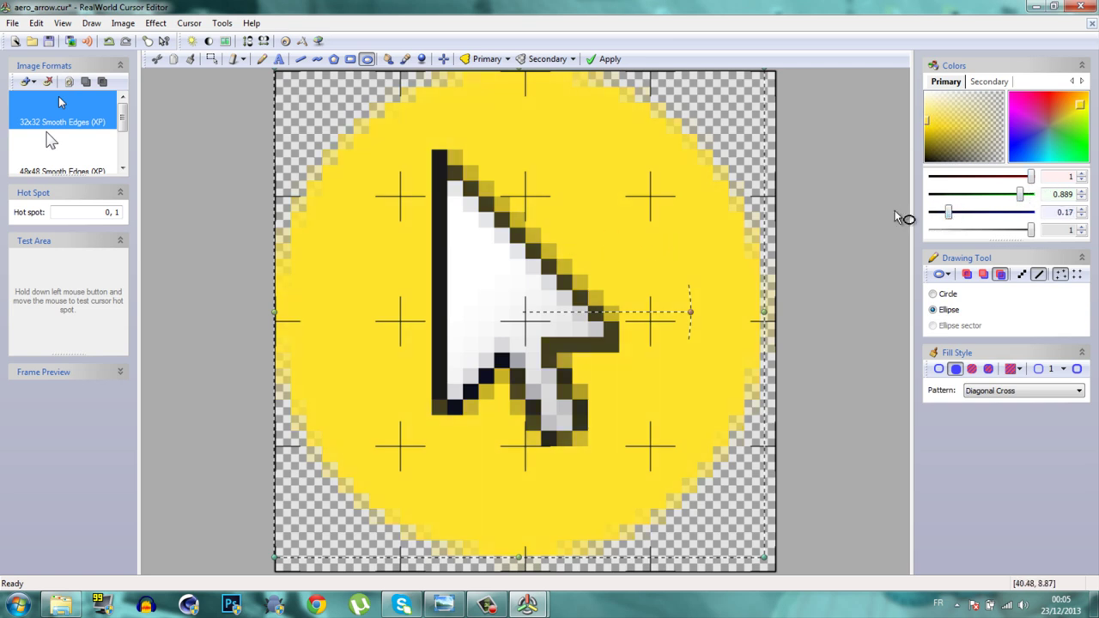
{"action": "mouse_move", "coordinate": [945, 214]}
{"action": "left_mouse_down"}
{"action": "mouse_move", "coordinate": [928, 216]}
{"action": "mouse_move", "coordinate": [996, 220]}
{"action": "mouse_move", "coordinate": [965, 226]}
{"action": "left_mouse_up"}
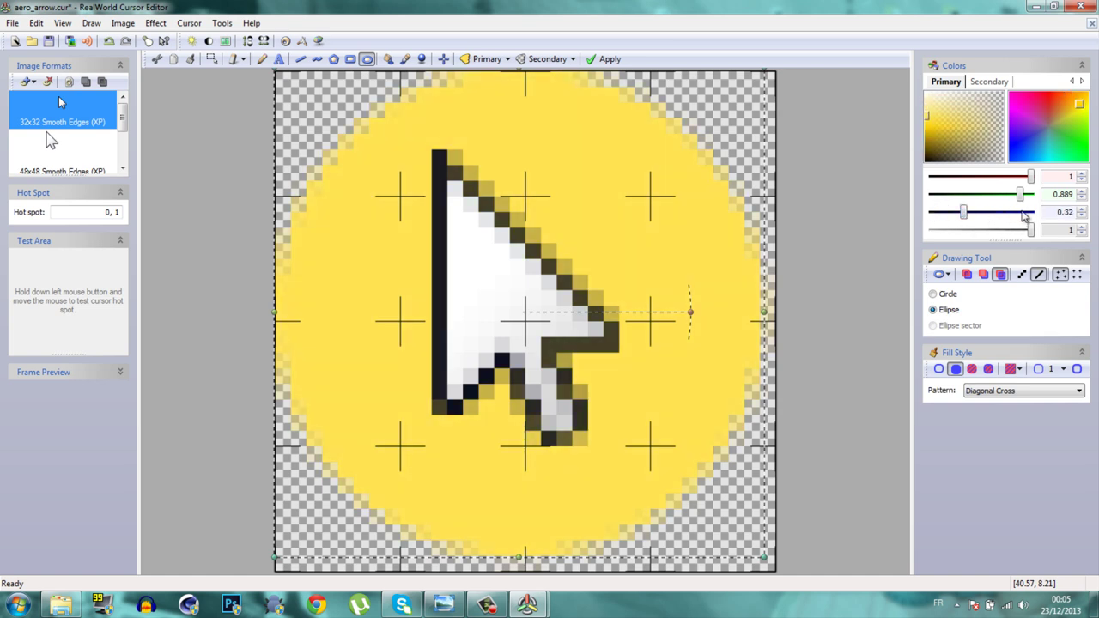
{"action": "mouse_move", "coordinate": [1020, 195]}
{"action": "left_mouse_down"}
{"action": "mouse_move", "coordinate": [964, 196]}
{"action": "mouse_move", "coordinate": [983, 198]}
{"action": "left_mouse_up"}
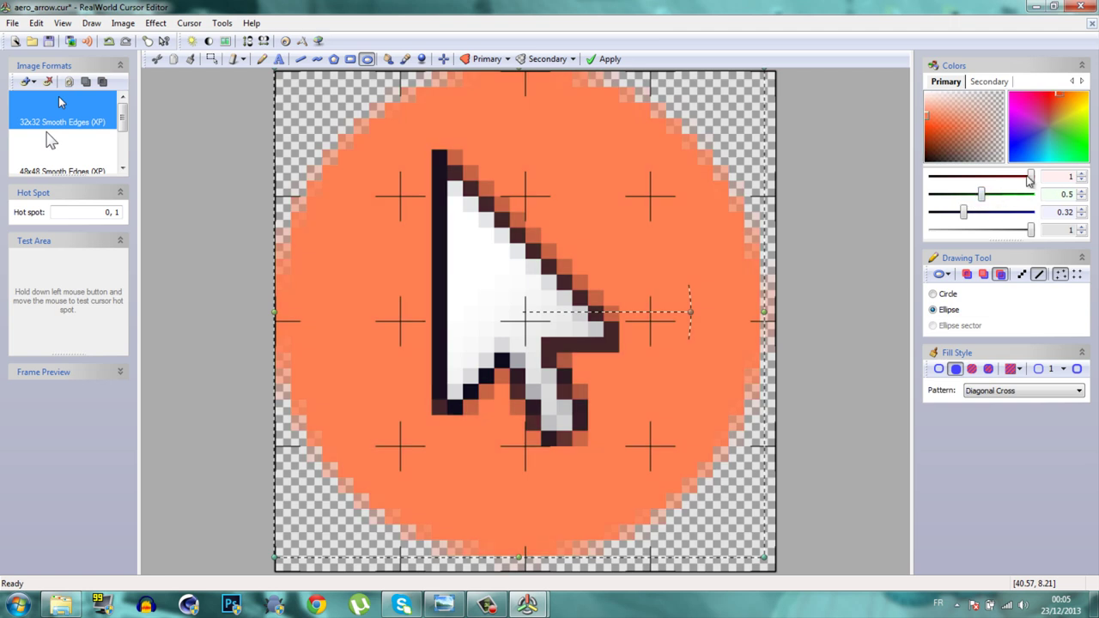
{"action": "mouse_move", "coordinate": [1030, 178]}
{"action": "left_mouse_down"}
{"action": "mouse_move", "coordinate": [929, 191]}
{"action": "mouse_move", "coordinate": [971, 191]}
{"action": "left_mouse_up"}
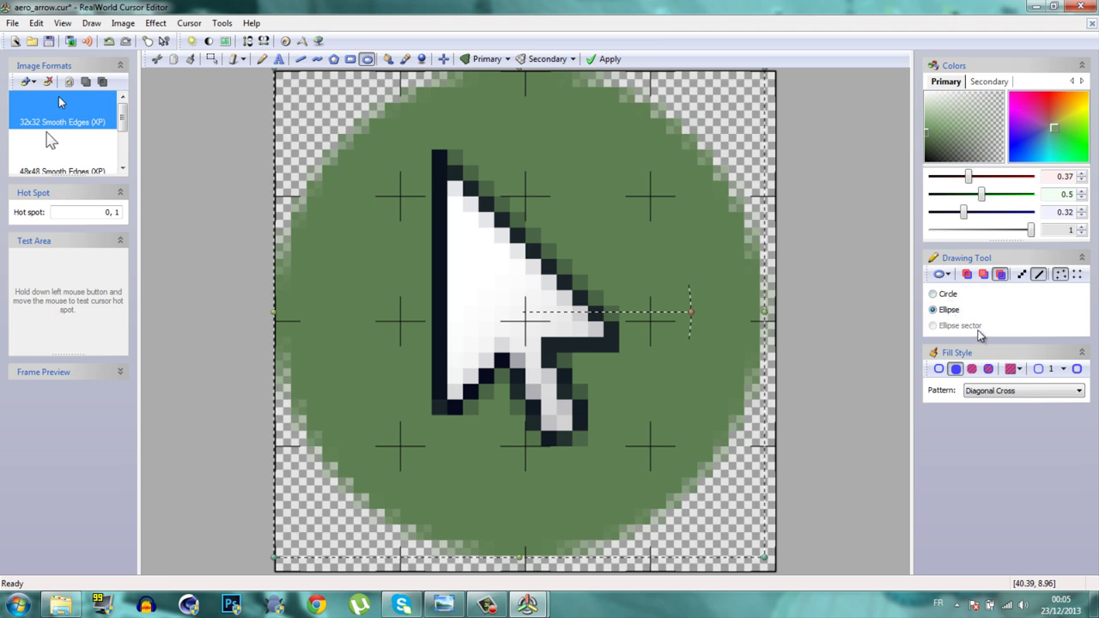
Keep the Diagonal Cross pattern and lower the fill's alpha to about 0.87
{"action": "left_click", "coordinate": [1024, 391]}
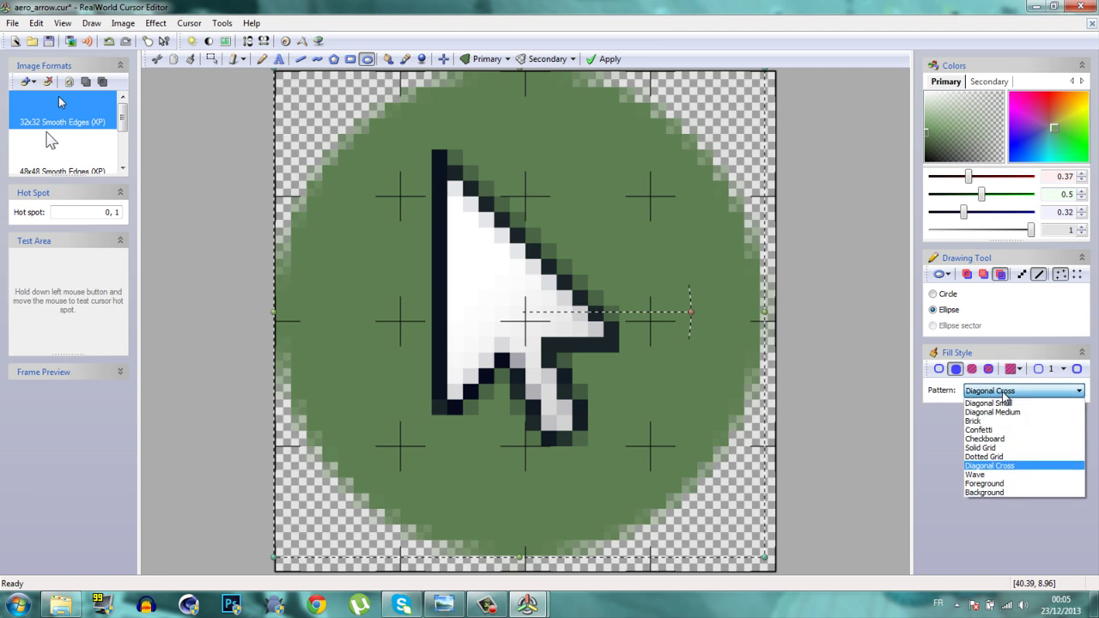
{"action": "left_click", "coordinate": [1024, 391]}
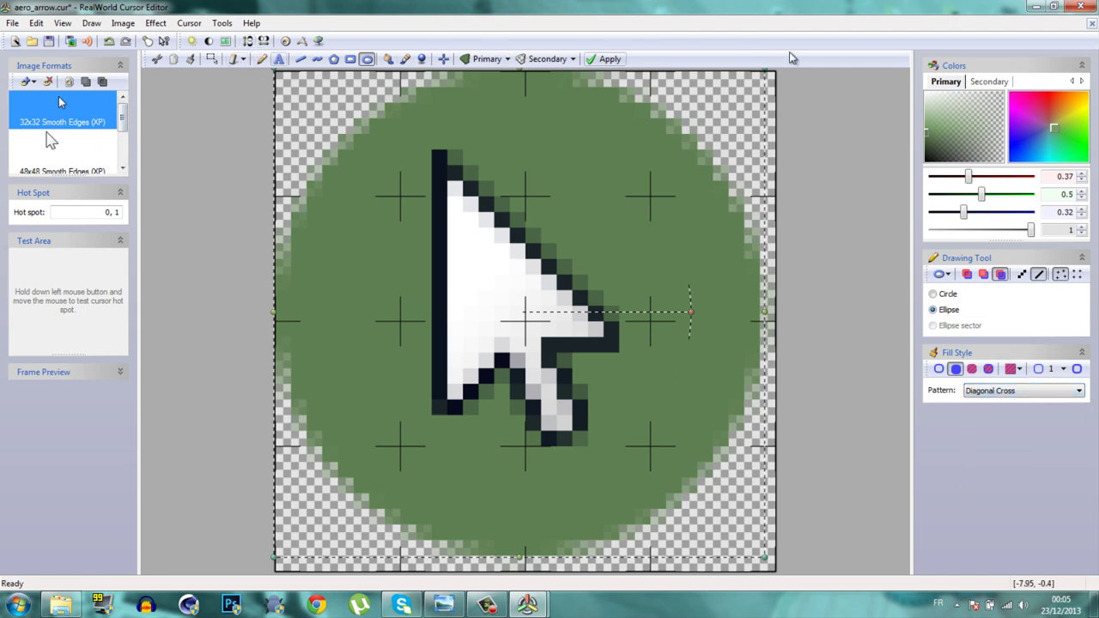
{"action": "left_click", "coordinate": [988, 82]}
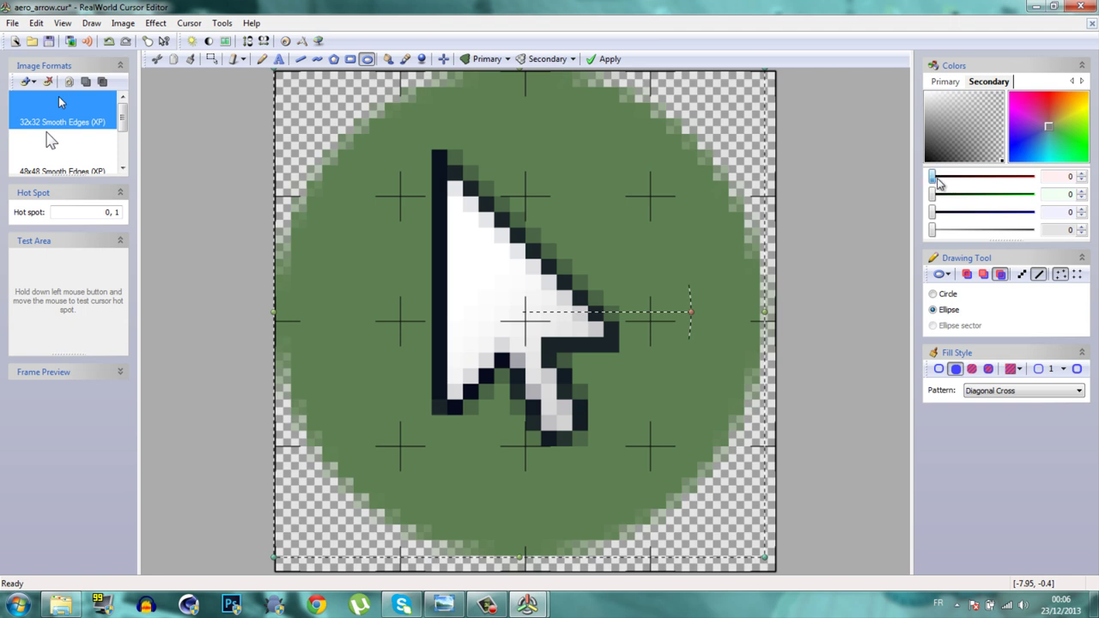
{"action": "mouse_move", "coordinate": [937, 177]}
{"action": "left_mouse_down"}
{"action": "mouse_move", "coordinate": [1016, 178]}
{"action": "mouse_move", "coordinate": [934, 194]}
{"action": "mouse_move", "coordinate": [925, 220]}
{"action": "left_mouse_up"}
{"action": "left_click", "coordinate": [936, 82]}
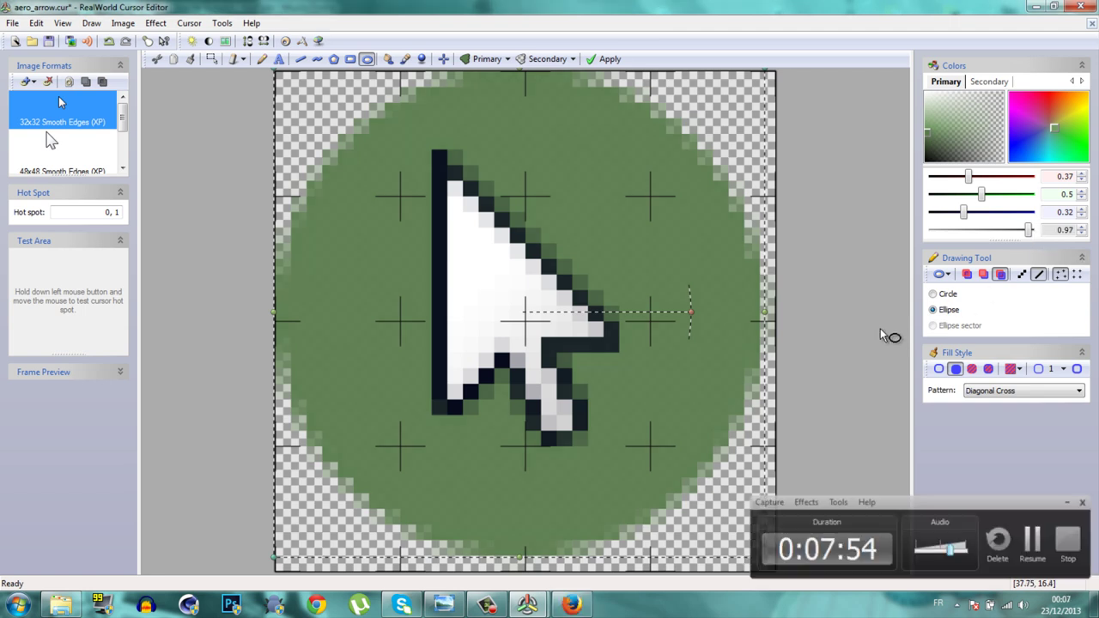
{"action": "left_click", "coordinate": [996, 231]}
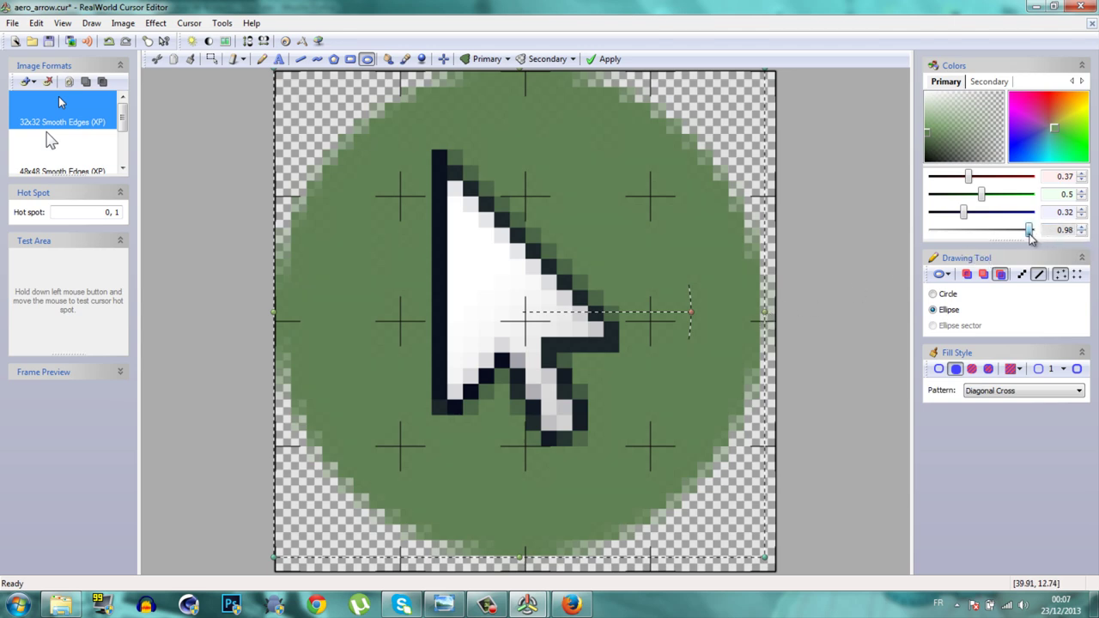
{"action": "mouse_move", "coordinate": [1030, 230]}
{"action": "left_mouse_down"}
{"action": "mouse_move", "coordinate": [955, 230]}
{"action": "mouse_move", "coordinate": [1021, 241]}
{"action": "left_mouse_up"}
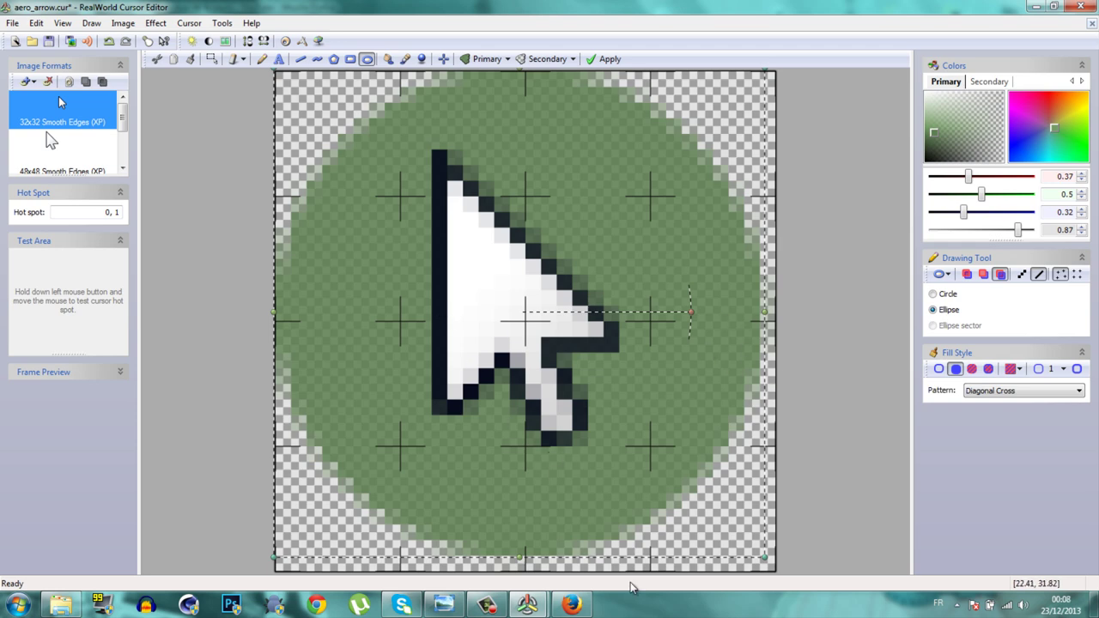
Cancel the Save As dialog and switch back to the 32x32 cursor image
{"action": "left_click", "coordinate": [14, 24]}
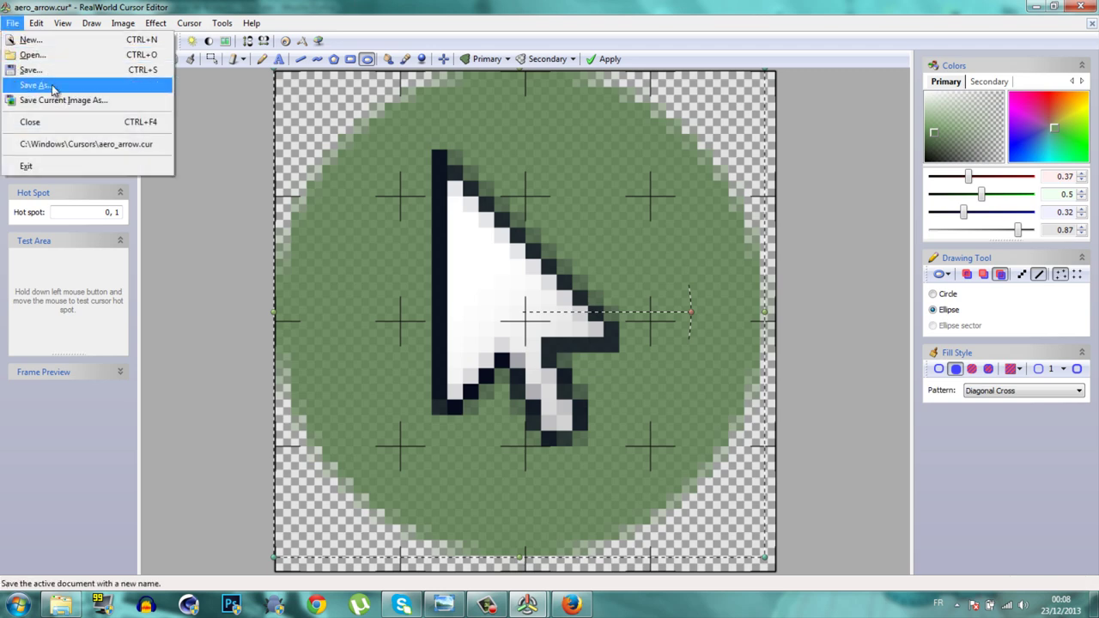
{"action": "left_click", "coordinate": [34, 85]}
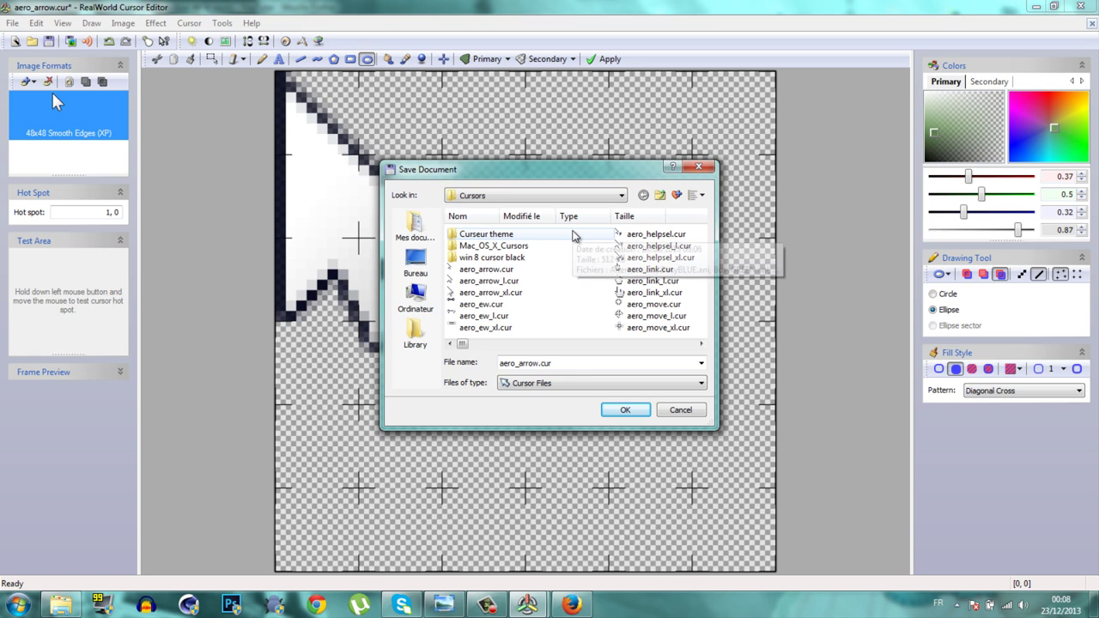
{"action": "mouse_move", "coordinate": [487, 235]}
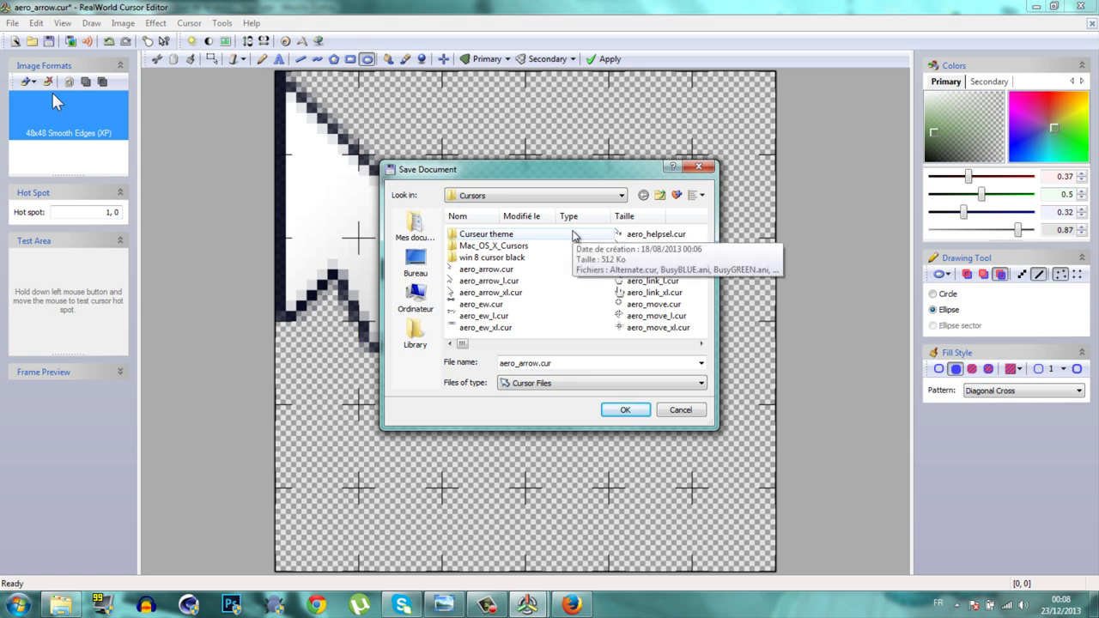
{"action": "left_click", "coordinate": [690, 413]}
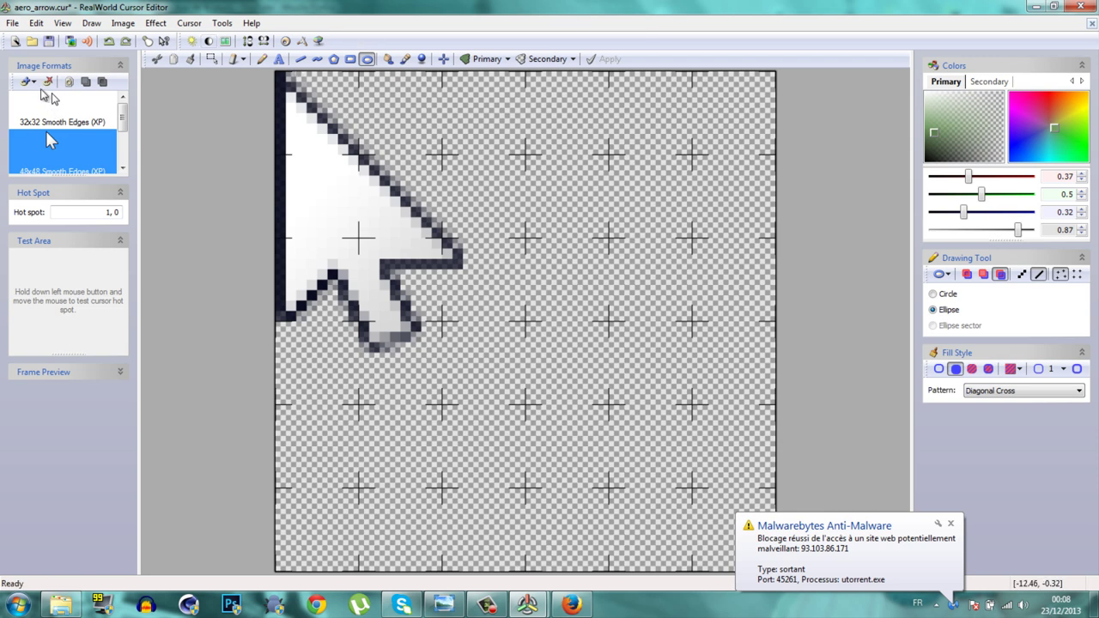
{"action": "left_click", "coordinate": [51, 103]}
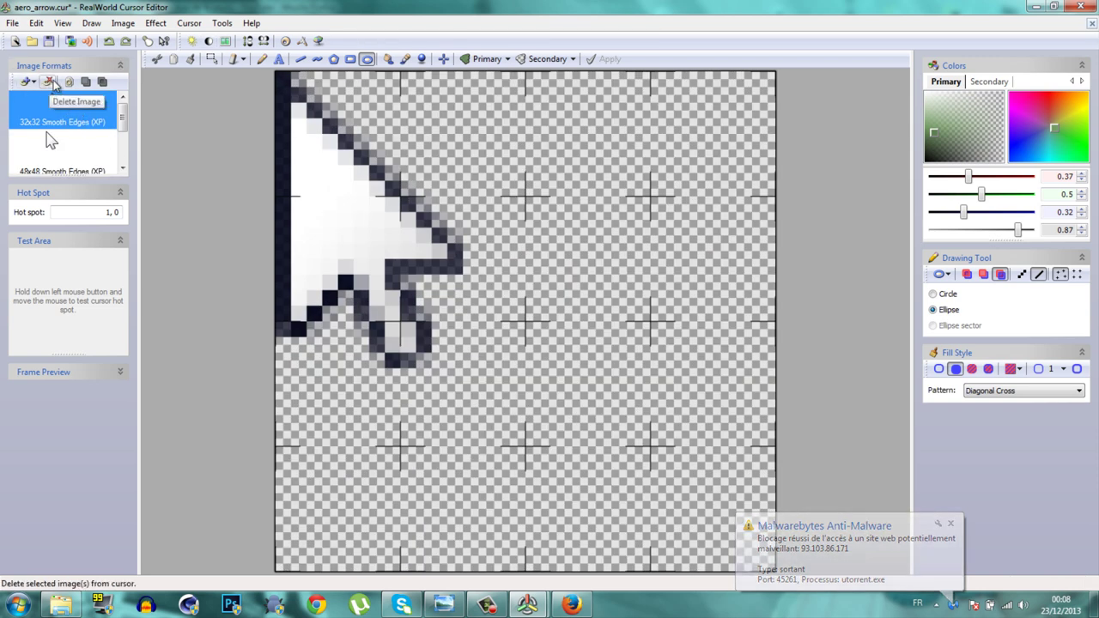
{"action": "left_click", "coordinate": [14, 26]}
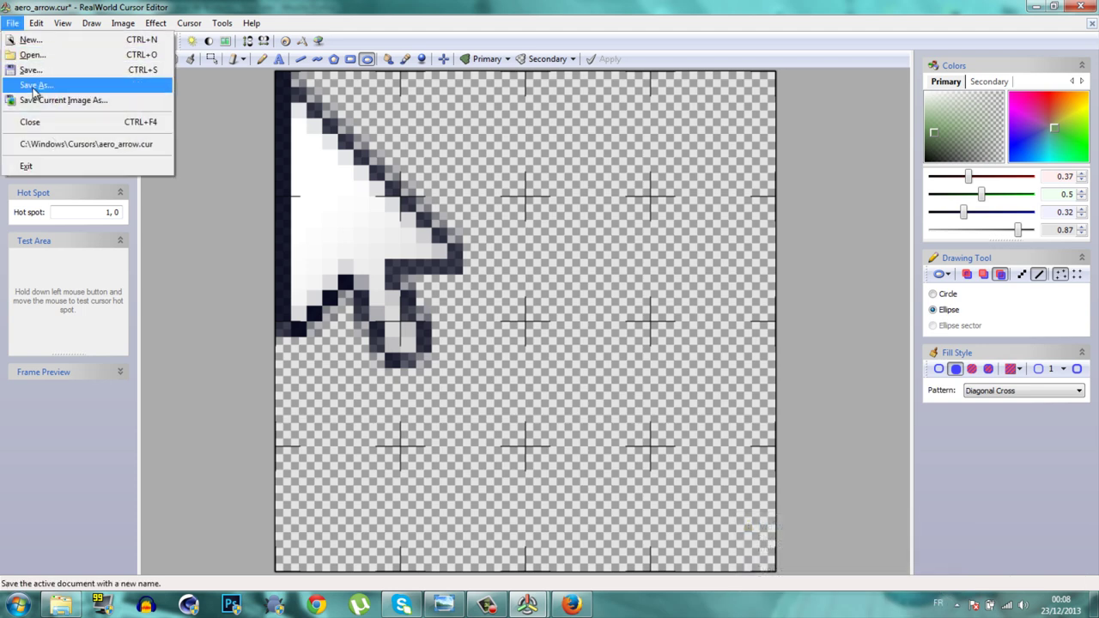
{"action": "left_click", "coordinate": [183, 140]}
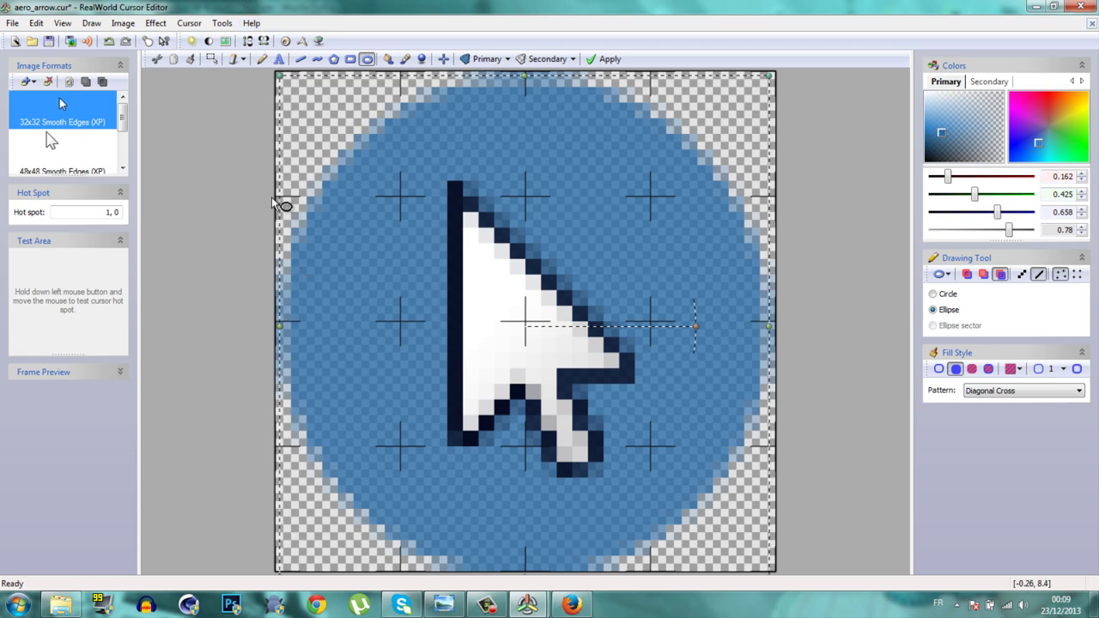
Save the cursor as aero_arrowcerclerajouter.cur in the Bureau (desktop) folder
{"action": "left_click", "coordinate": [13, 25]}
{"action": "key", "text": "Right"}
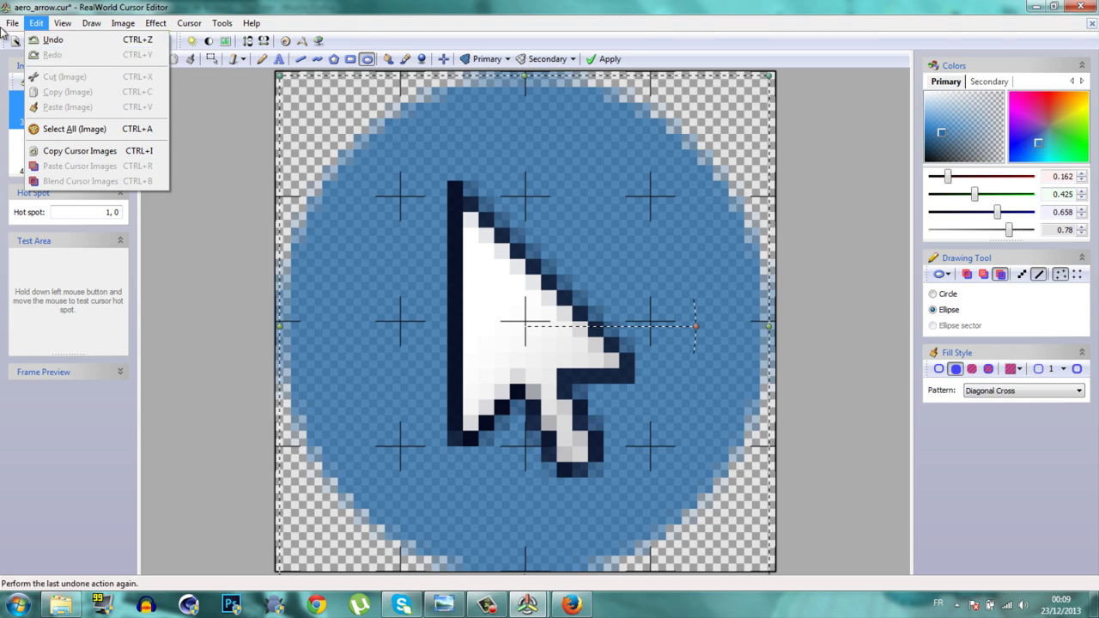
{"action": "left_click", "coordinate": [40, 84]}
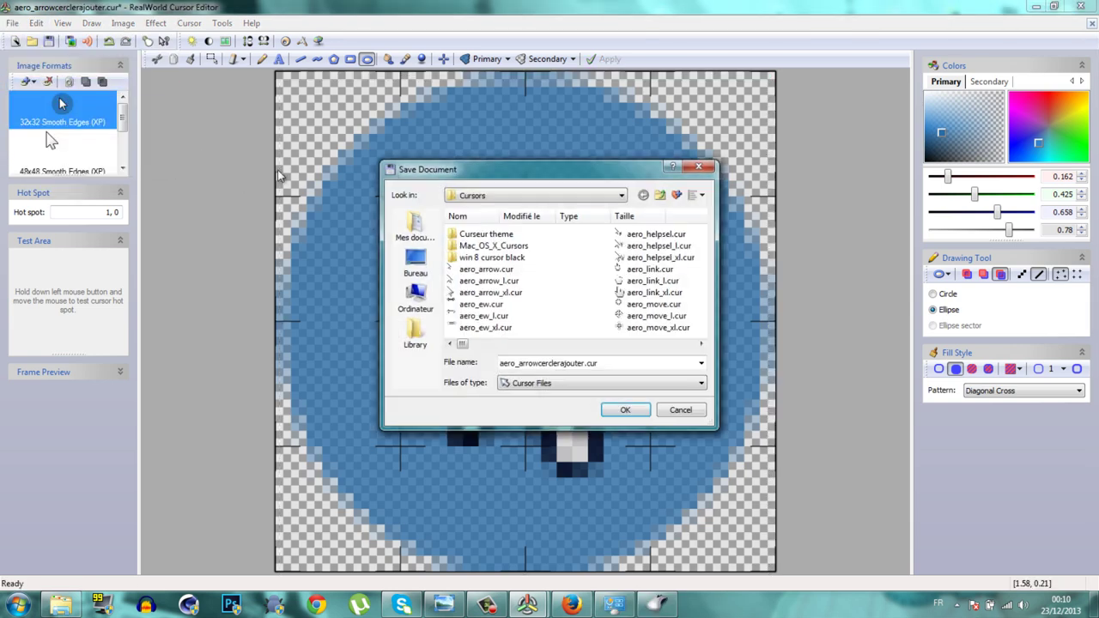
{"action": "left_click", "coordinate": [415, 228]}
{"action": "left_click", "coordinate": [415, 262]}
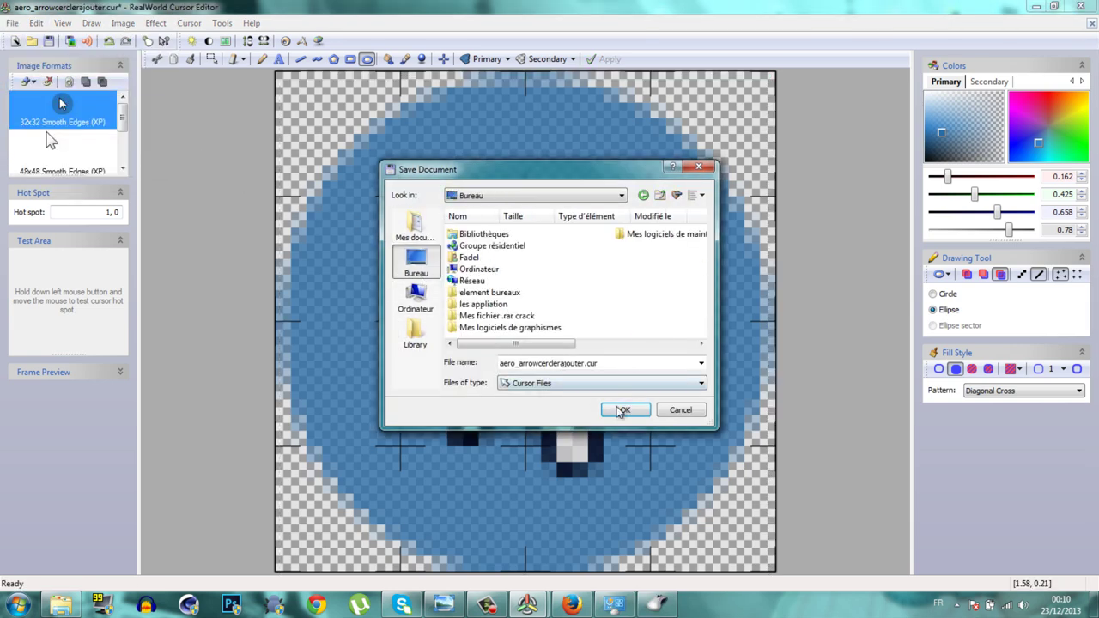
{"action": "left_click", "coordinate": [620, 412]}
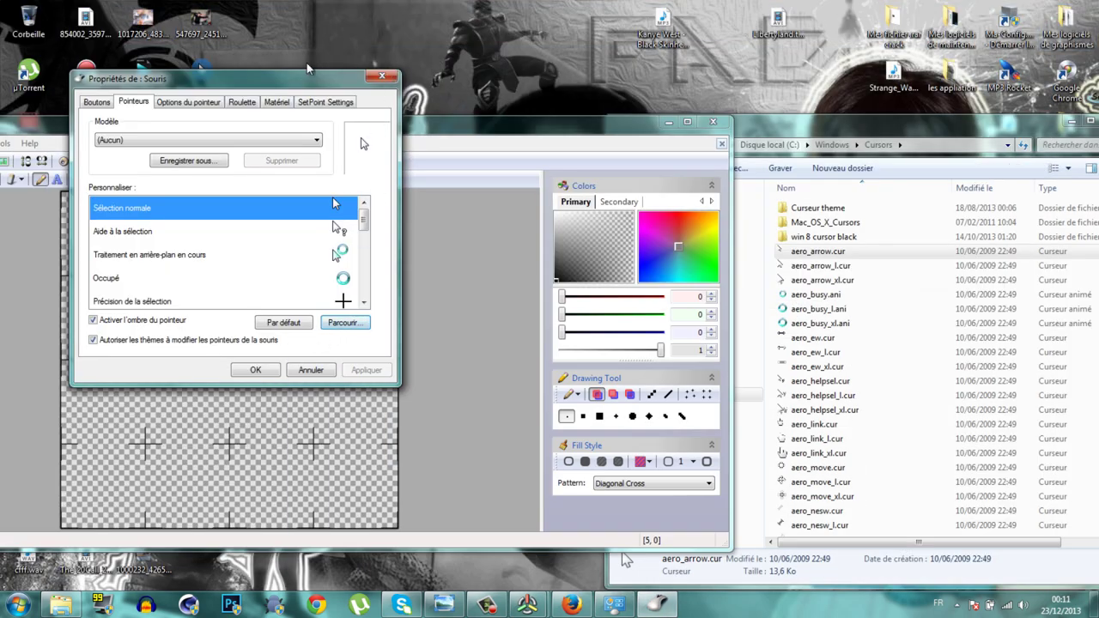
Close the Cursors folder and Mouse Properties windows, then move the .cur icon to the desktop's right side
{"action": "left_click_drag", "start_coordinate": [308, 69], "coordinate": [527, 169]}
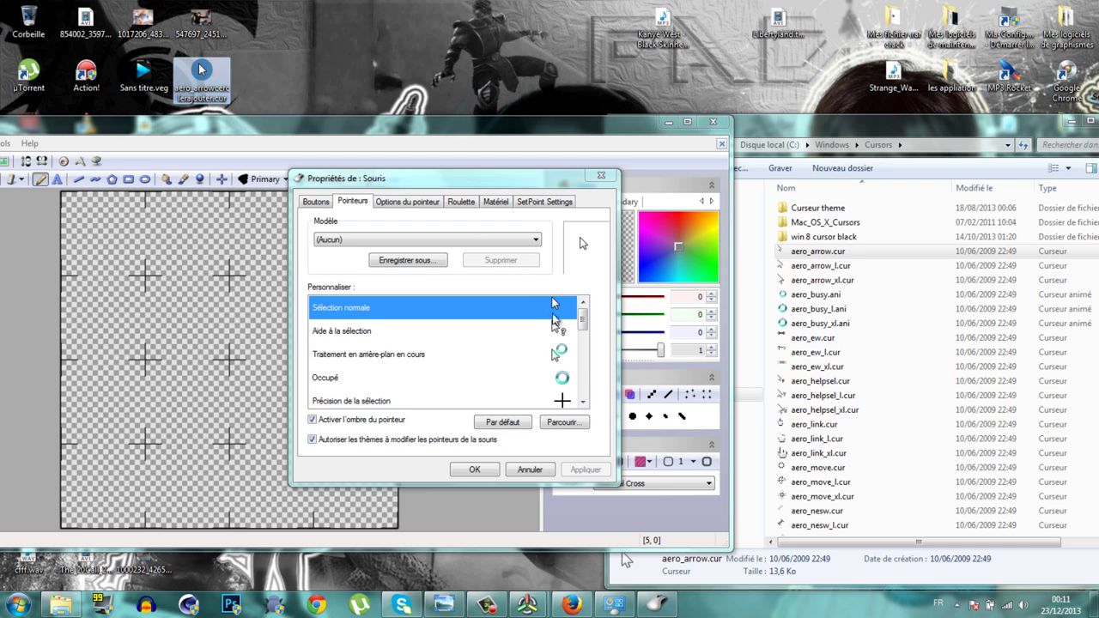
{"action": "left_click", "coordinate": [712, 121]}
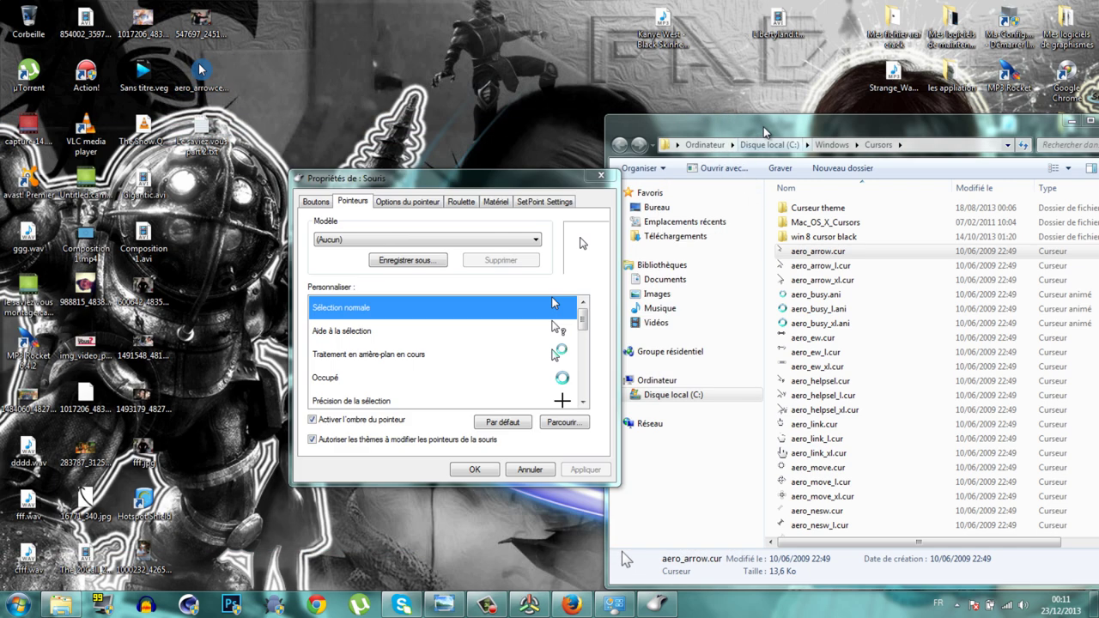
{"action": "left_click_drag", "start_coordinate": [765, 130], "coordinate": [641, 135]}
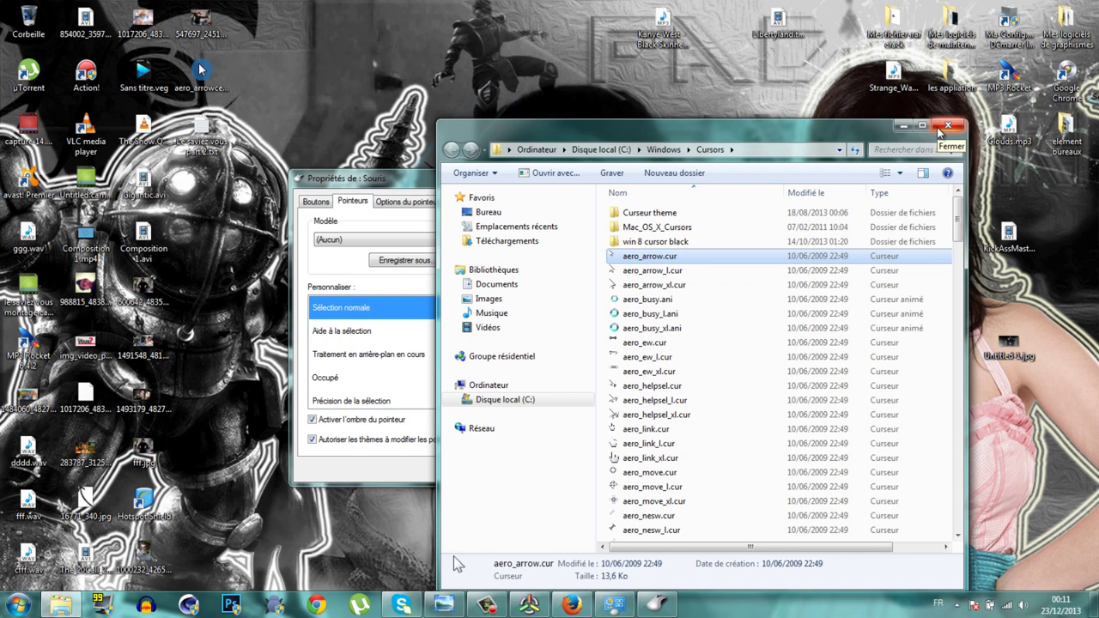
{"action": "left_click_drag", "start_coordinate": [798, 129], "coordinate": [738, 74]}
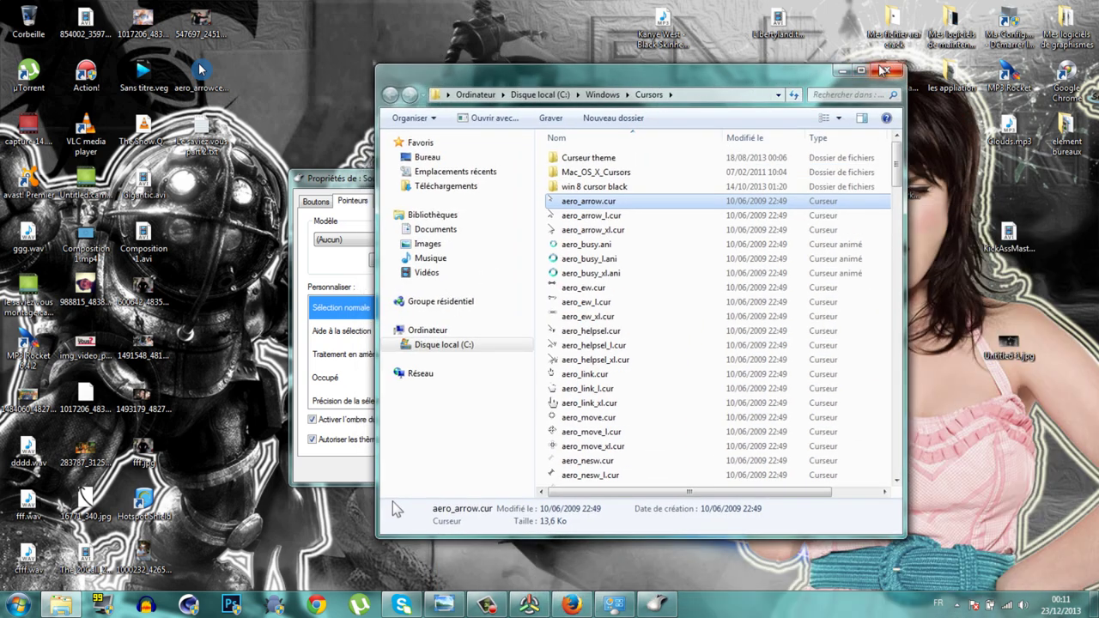
{"action": "left_click", "coordinate": [887, 70]}
{"action": "left_click_drag", "start_coordinate": [516, 178], "coordinate": [857, 191]}
{"action": "left_click", "coordinate": [944, 188]}
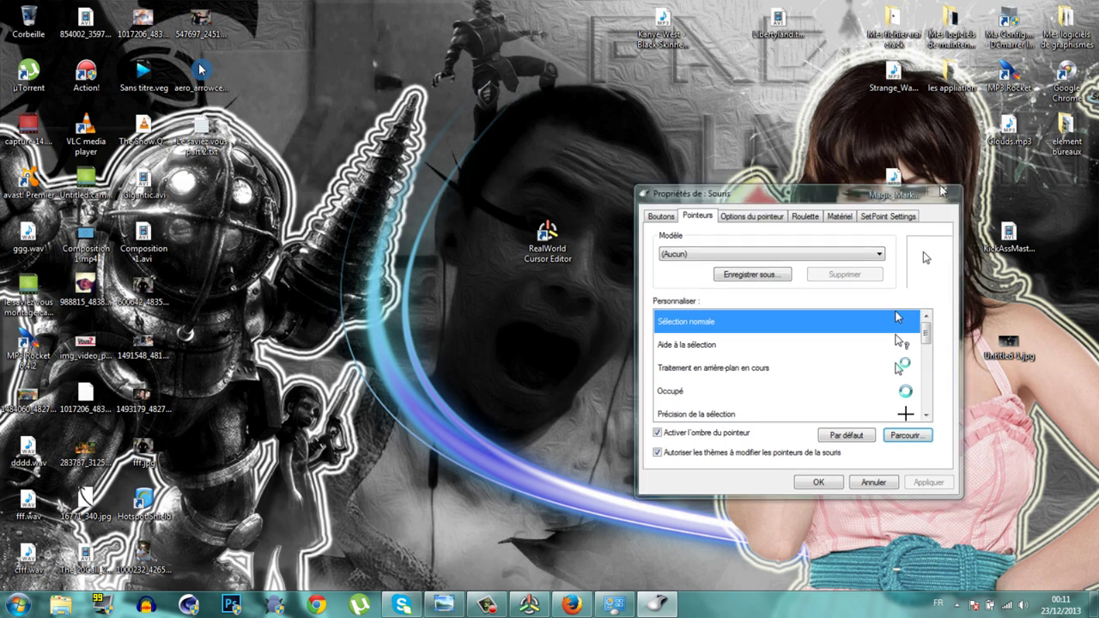
{"action": "mouse_move", "coordinate": [201, 76]}
{"action": "left_mouse_down"}
{"action": "mouse_move", "coordinate": [414, 127]}
{"action": "mouse_move", "coordinate": [903, 407]}
{"action": "left_mouse_up"}
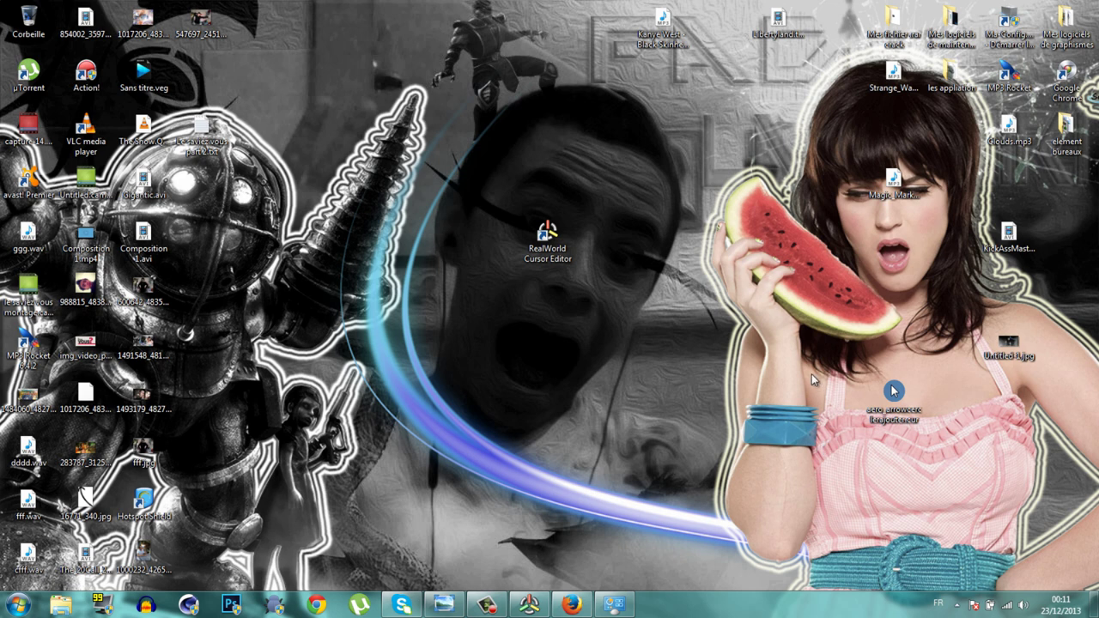
Open the C:\Windows\Cursors folder via Computer > Disque local (C:) > Windows
{"action": "left_click", "coordinate": [886, 370]}
{"action": "left_click_drag", "start_coordinate": [1045, 543], "coordinate": [948, 429]}
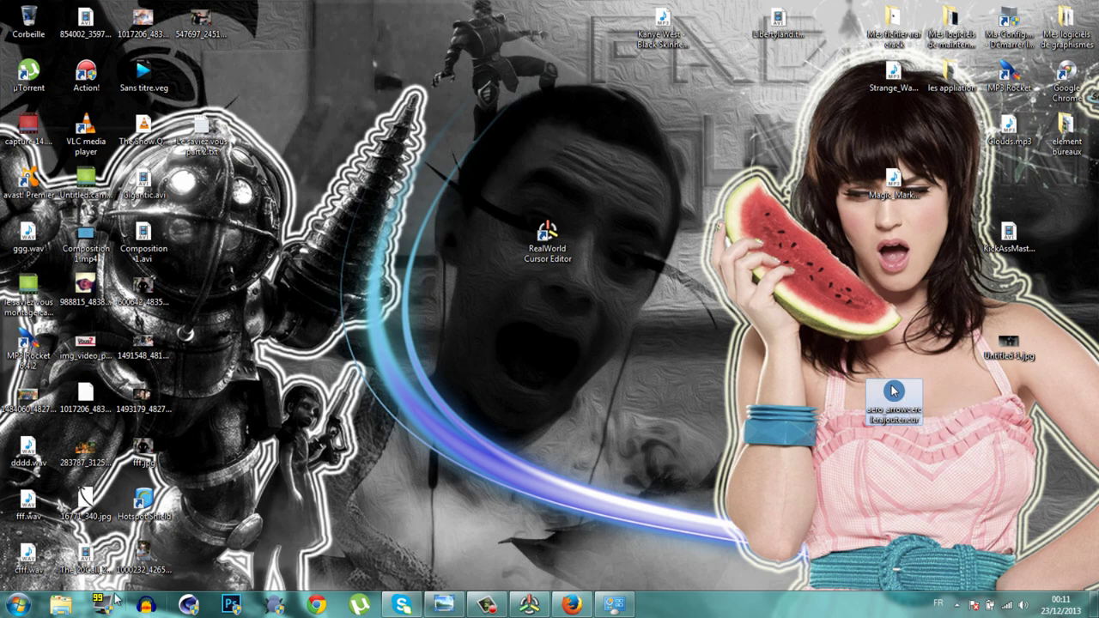
{"action": "left_click", "coordinate": [17, 605]}
{"action": "left_click", "coordinate": [249, 352]}
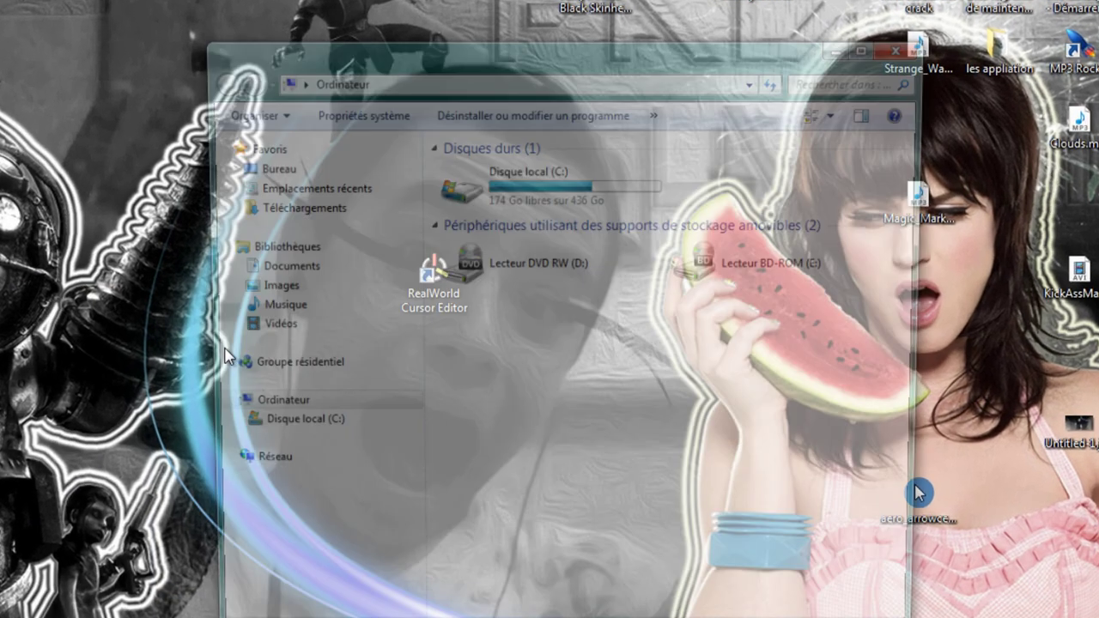
{"action": "double_click", "coordinate": [350, 186]}
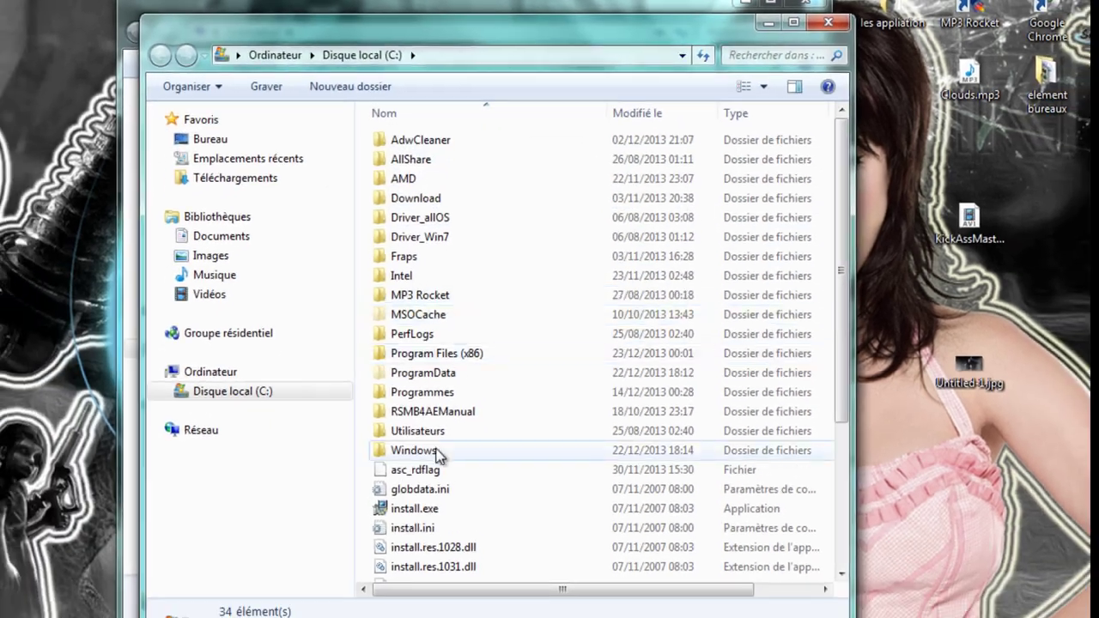
{"action": "double_click", "coordinate": [473, 448]}
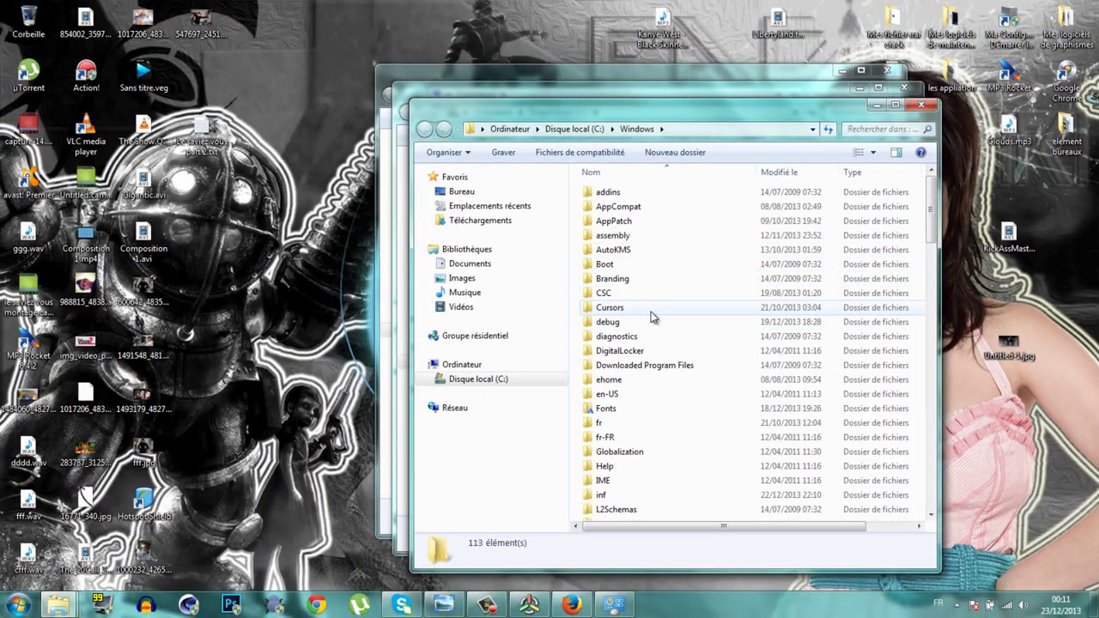
{"action": "left_click", "coordinate": [653, 308]}
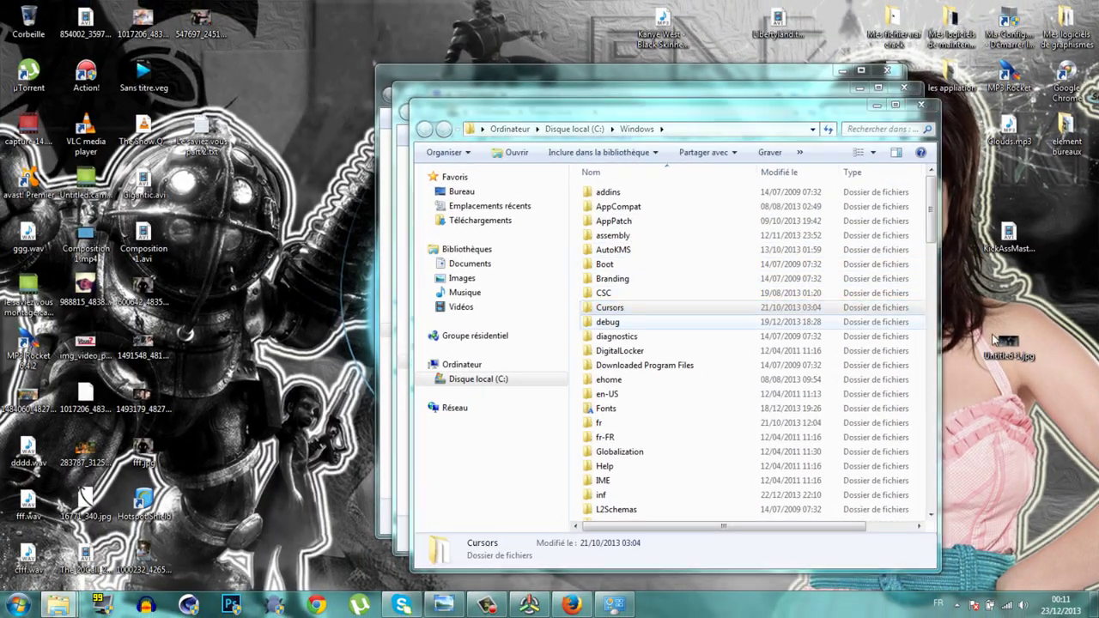
{"action": "key", "text": "Return"}
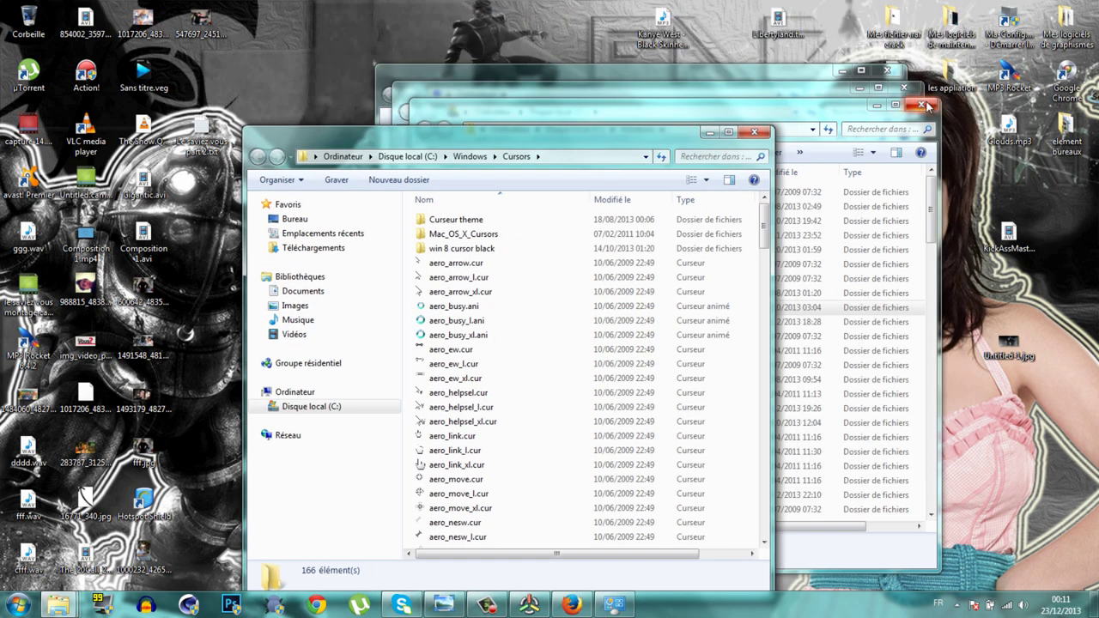
Move aero_arrowcerclerajouter.cur into Cursors, approving the administrator prompt, then close the folder
{"action": "left_click", "coordinate": [901, 88]}
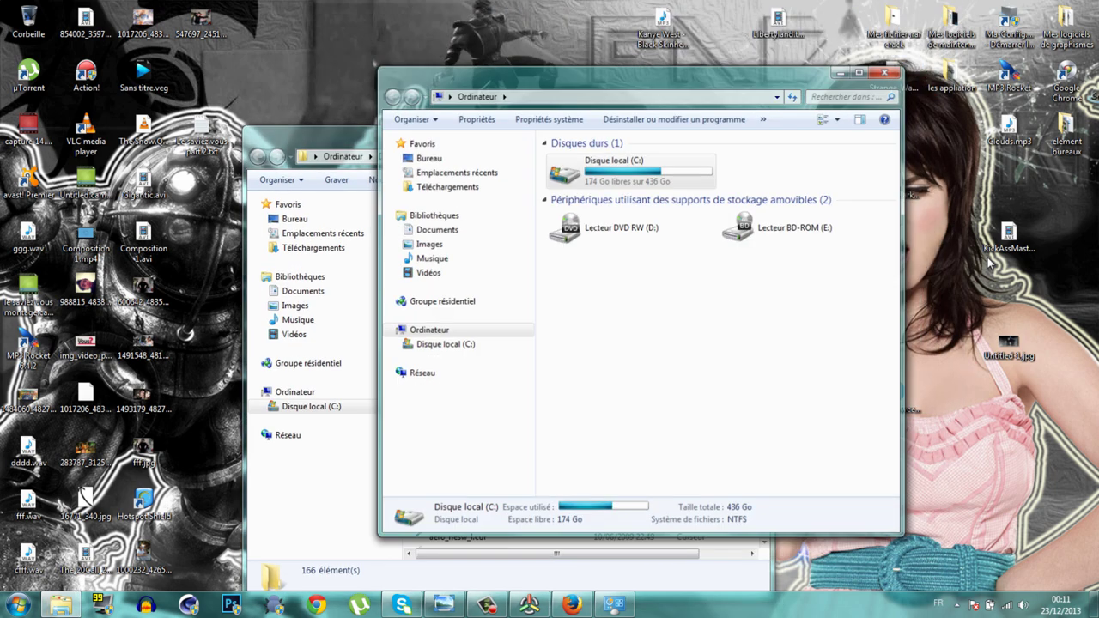
{"action": "left_click", "coordinate": [887, 70]}
{"action": "mouse_move", "coordinate": [893, 392]}
{"action": "left_mouse_down"}
{"action": "mouse_move", "coordinate": [839, 375]}
{"action": "mouse_move", "coordinate": [738, 270]}
{"action": "left_mouse_up"}
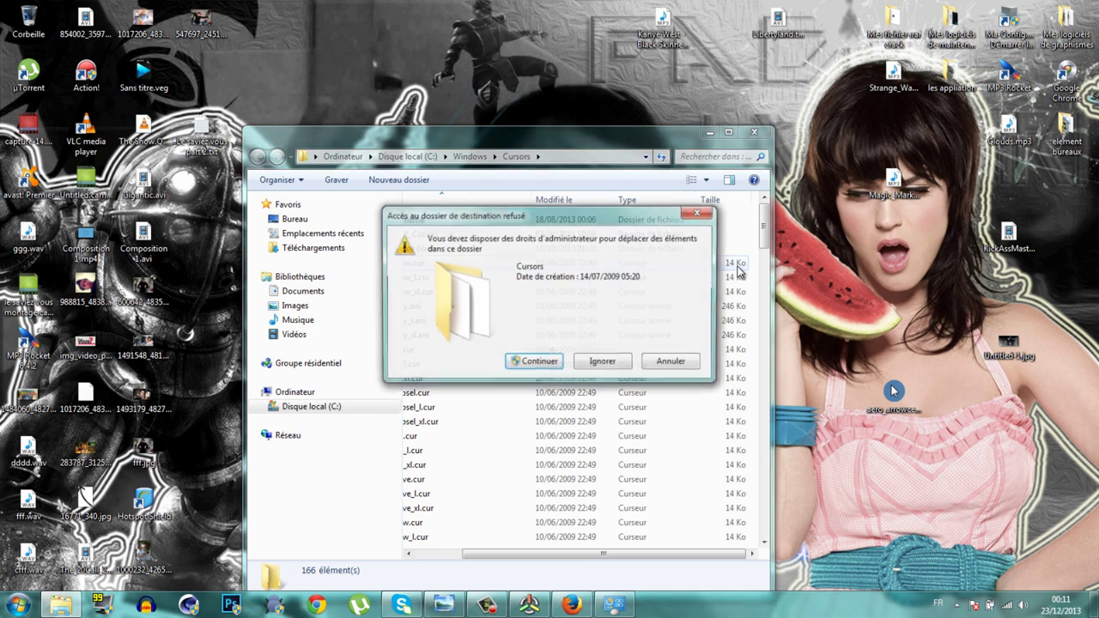
{"action": "left_click", "coordinate": [559, 364]}
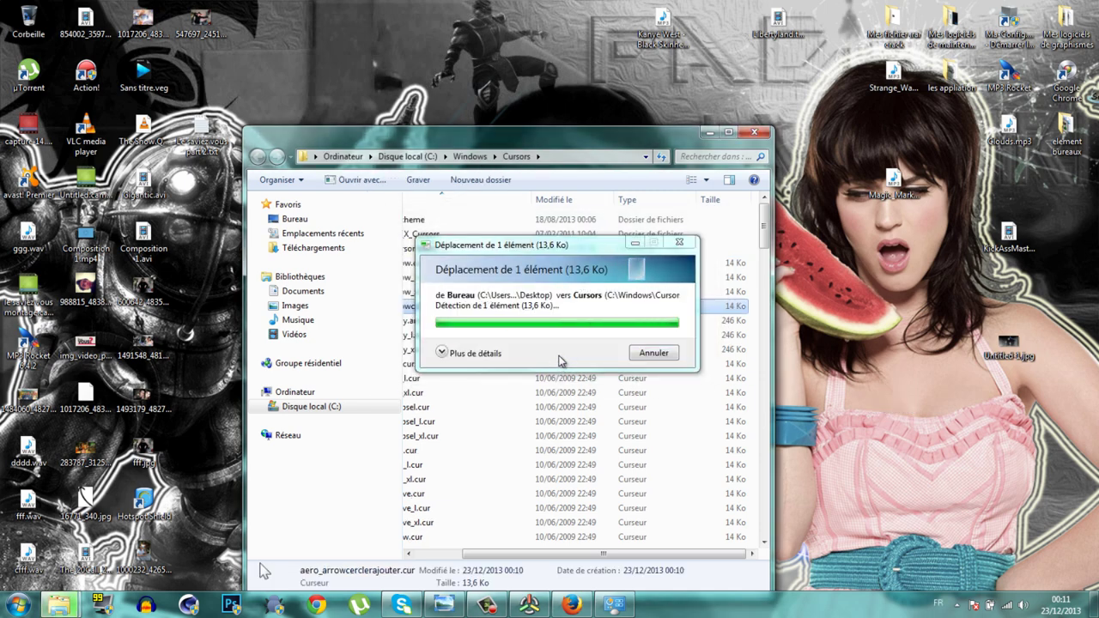
{"action": "left_click", "coordinate": [760, 132]}
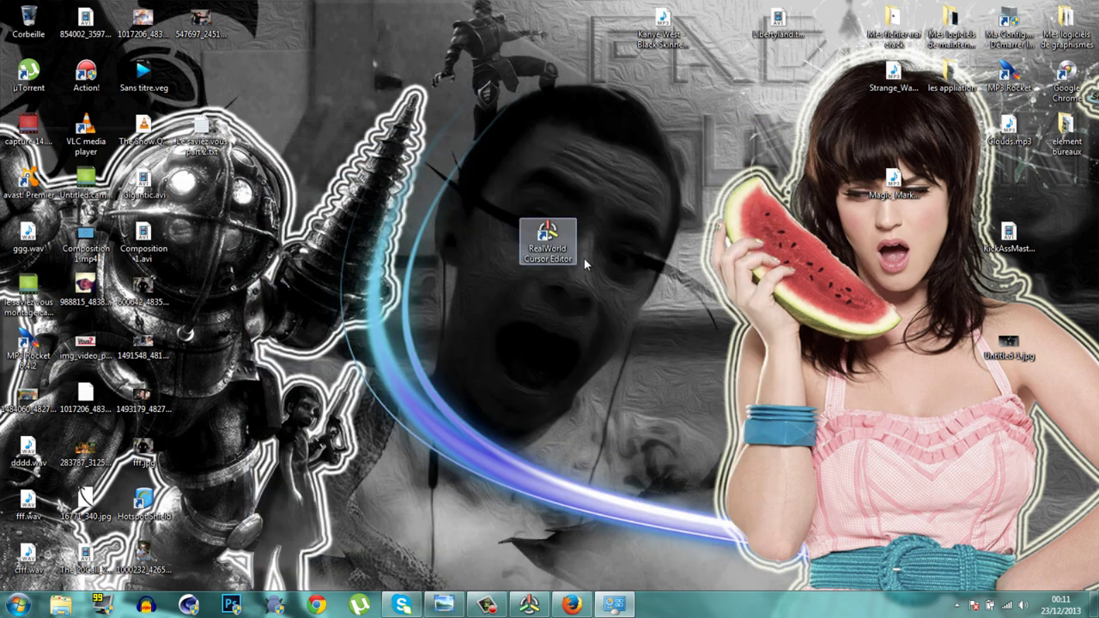
Open the mouse pointer settings through the desktop's Personnaliser window
{"action": "left_click_drag", "start_coordinate": [547, 234], "coordinate": [1009, 397]}
{"action": "right_click", "coordinate": [513, 161]}
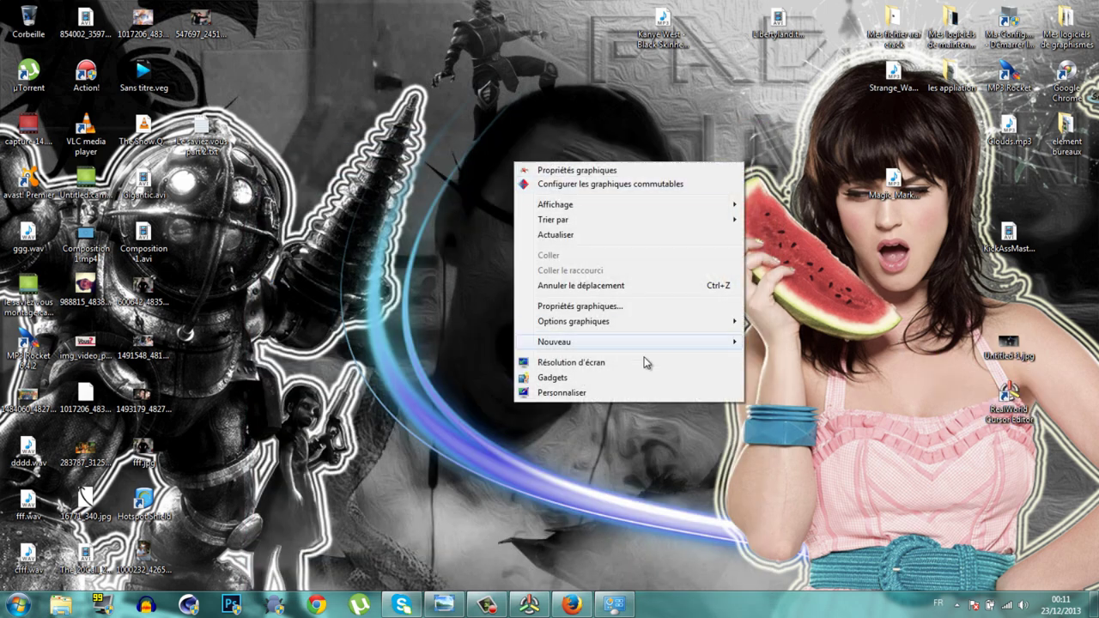
{"action": "left_click", "coordinate": [642, 391]}
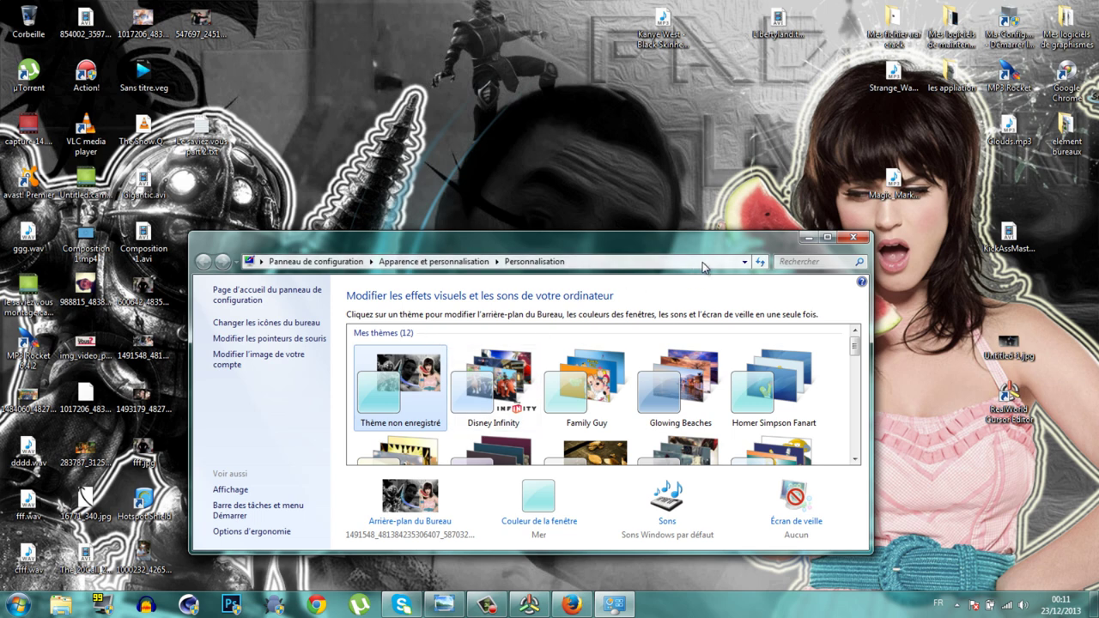
{"action": "left_click", "coordinate": [827, 237]}
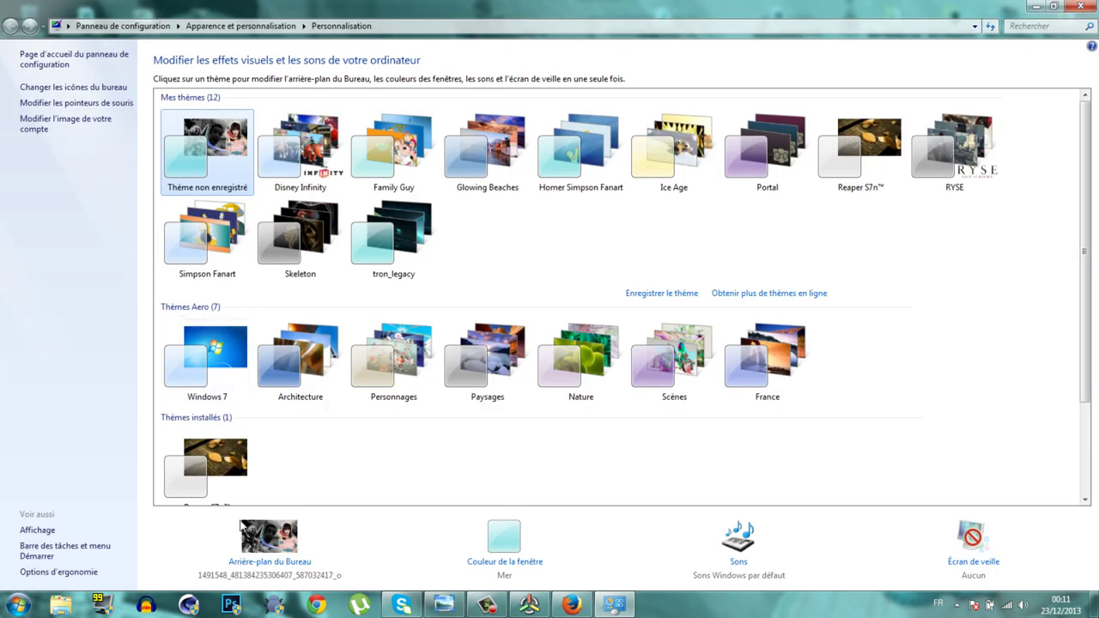
{"action": "left_click", "coordinate": [101, 104]}
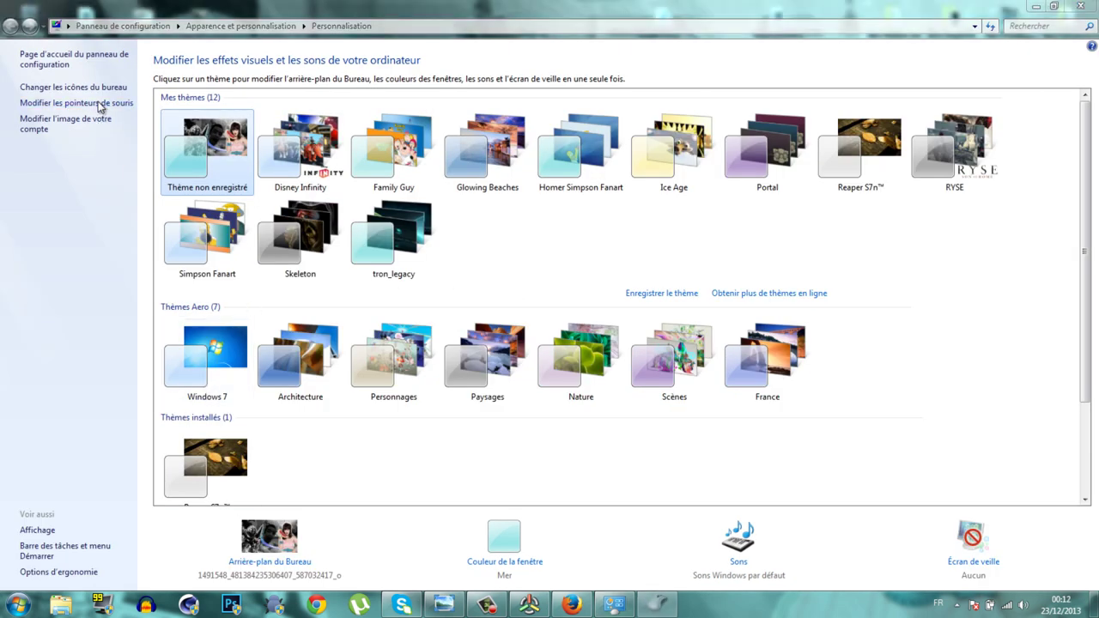
Set the Normal Select pointer to aero_arrowcerclerajouter.cur, apply it and confirm with OK
{"action": "left_click", "coordinate": [360, 340]}
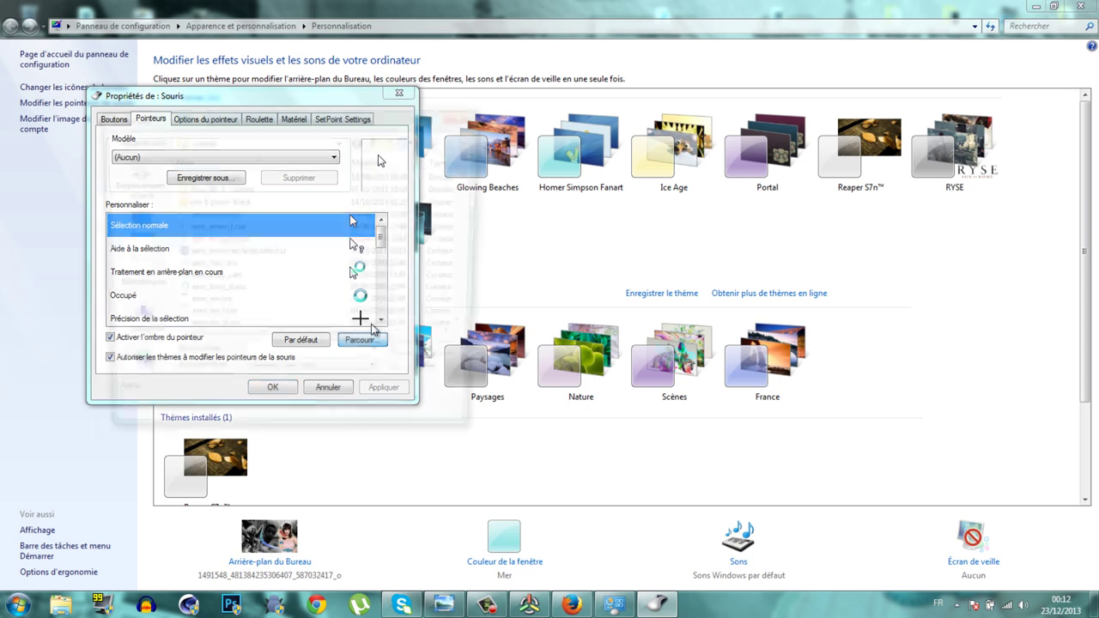
{"action": "left_click", "coordinate": [223, 254]}
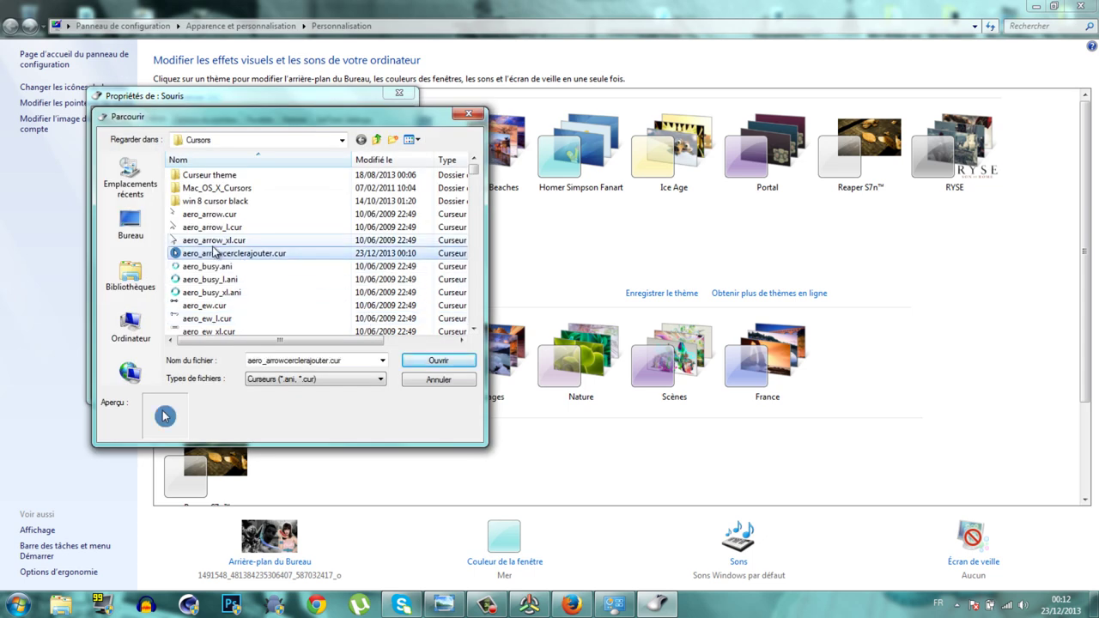
{"action": "left_click", "coordinate": [439, 361]}
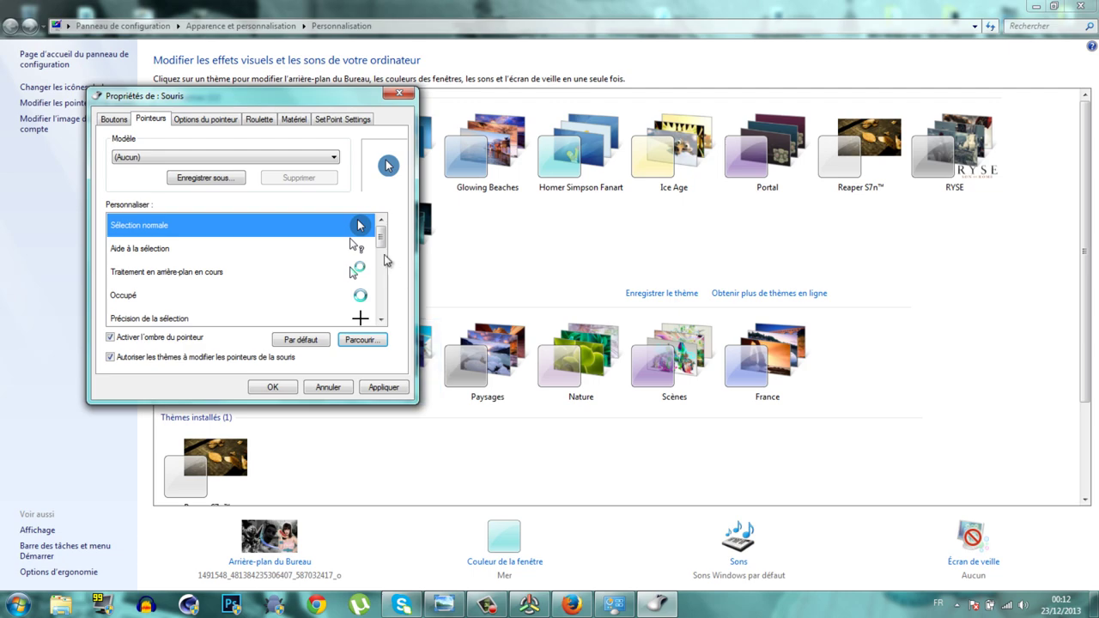
{"action": "left_click", "coordinate": [383, 387]}
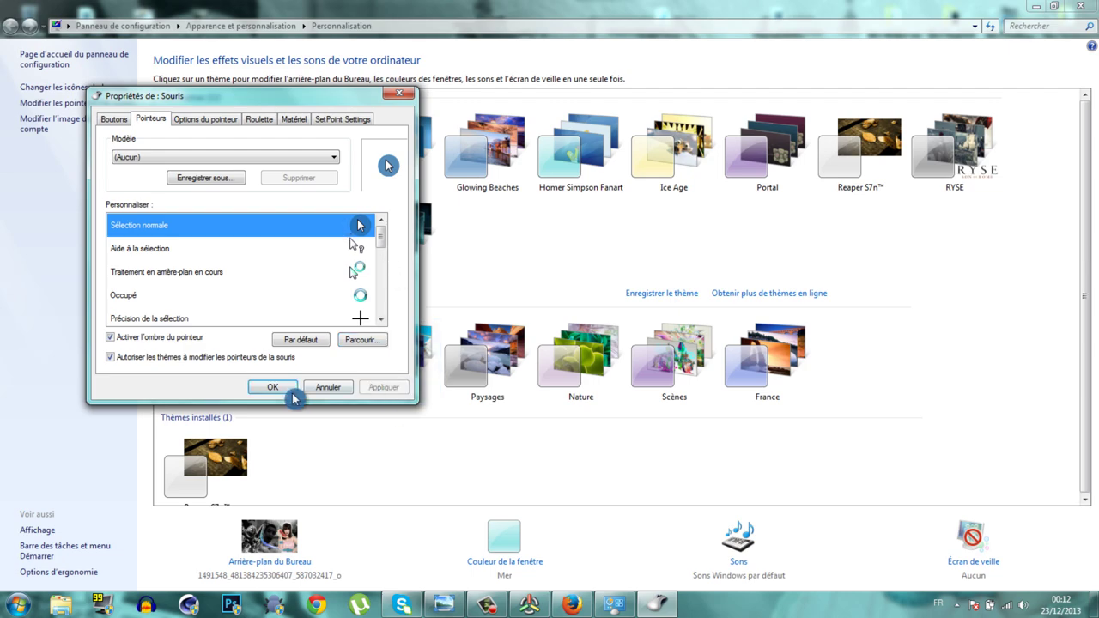
{"action": "left_click", "coordinate": [272, 387]}
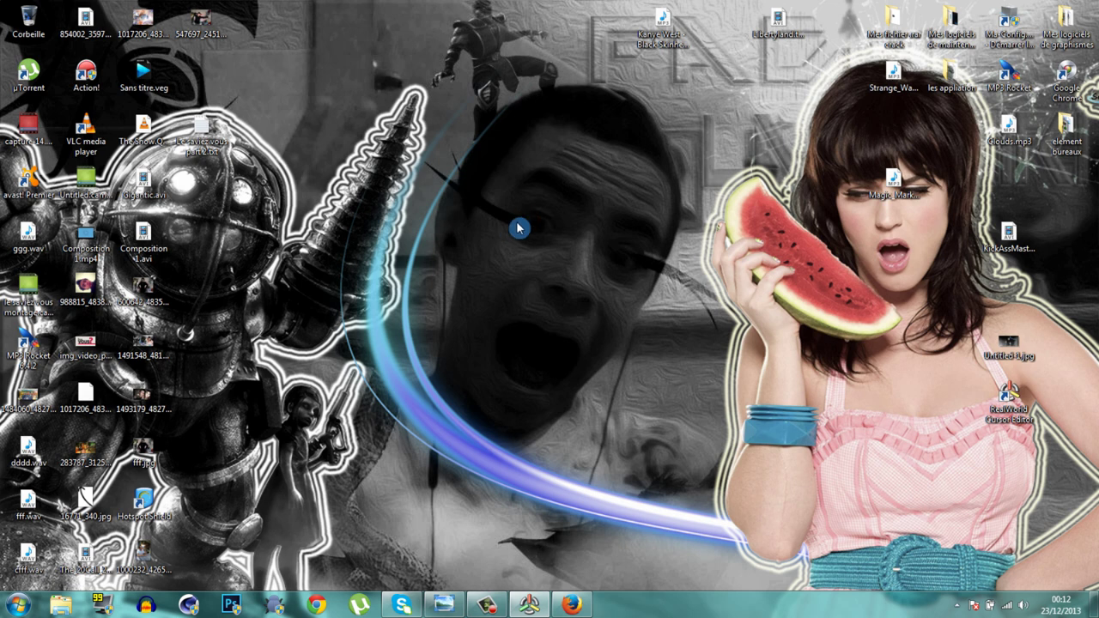
{"action": "left_click_drag", "start_coordinate": [514, 226], "coordinate": [652, 368]}
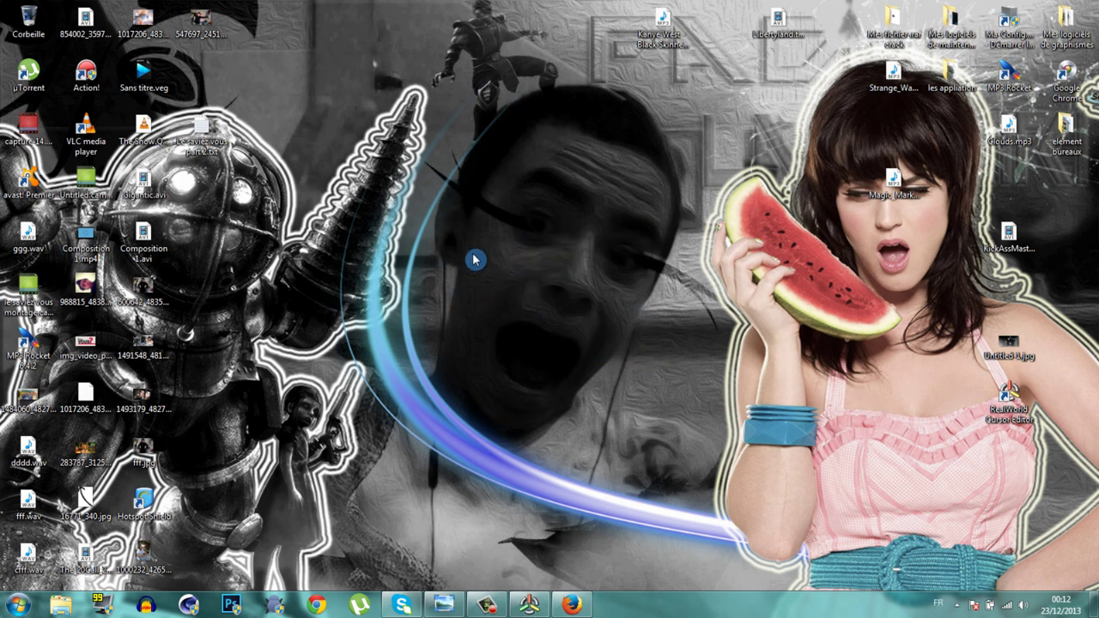
{"action": "left_click", "coordinate": [71, 303]}
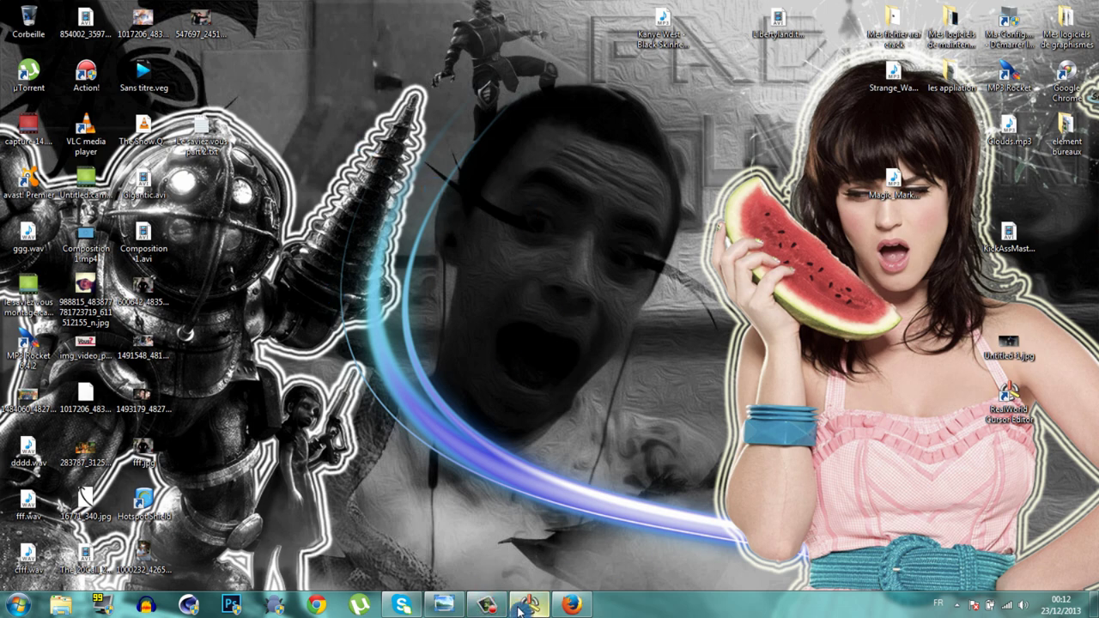
{"action": "left_click", "coordinate": [444, 605]}
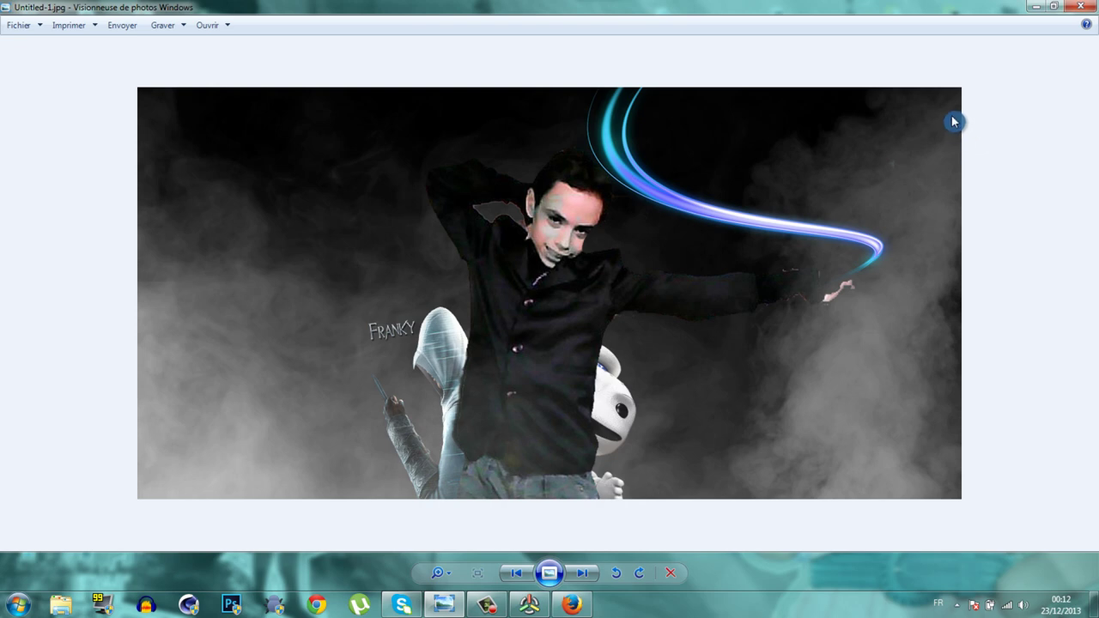
{"action": "left_click", "coordinate": [1037, 9]}
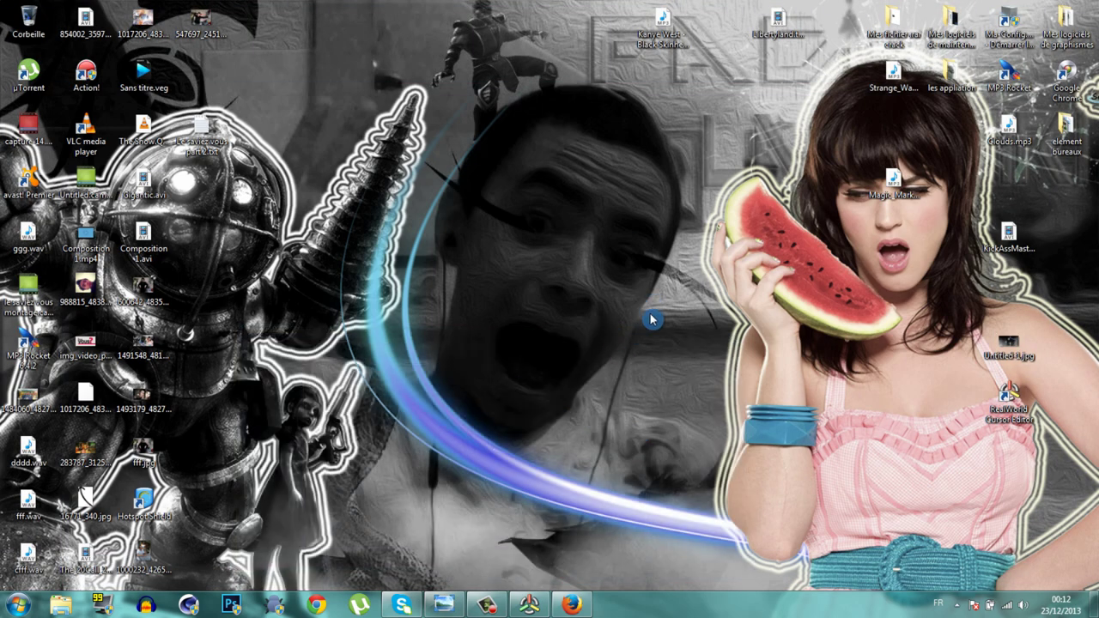